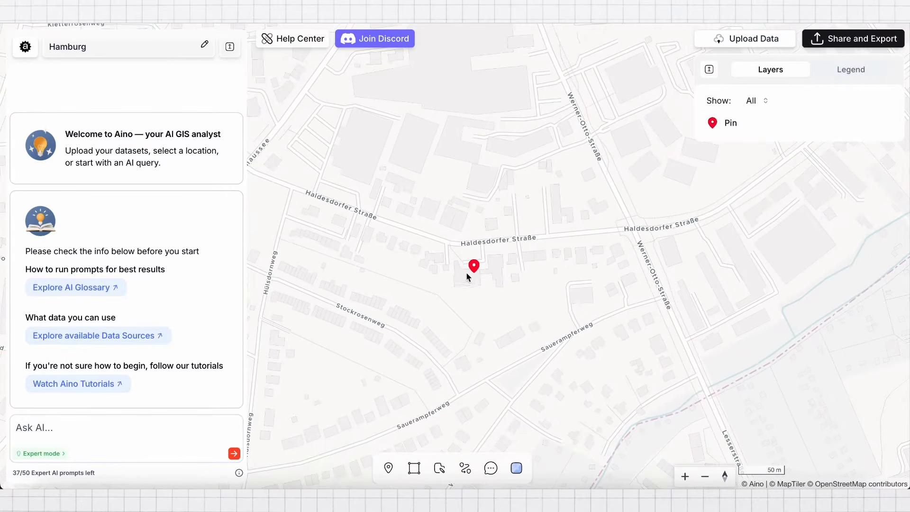
# Ask the AI to create a 150 m buffer around the Pin
pyautogui.click(80, 429)
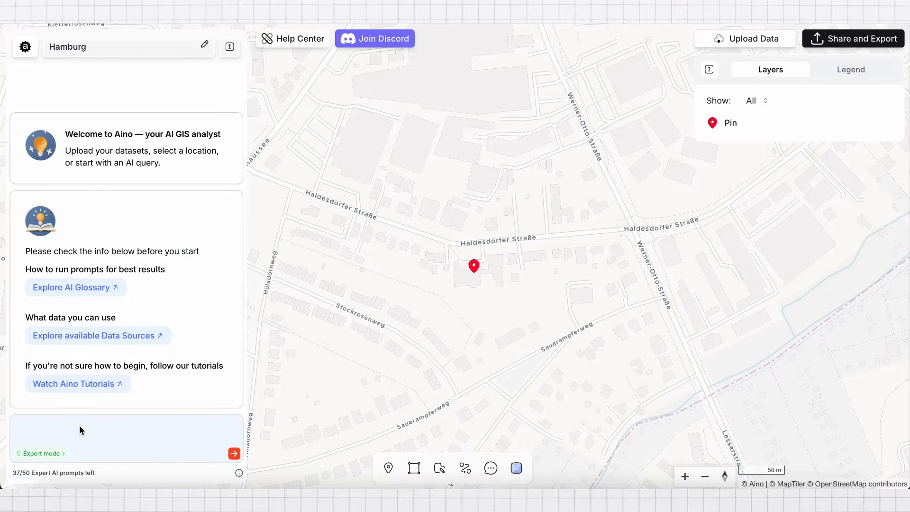
pyautogui.write('b')
pyautogui.write('uffer 150 m around /')
pyautogui.click(48, 403)
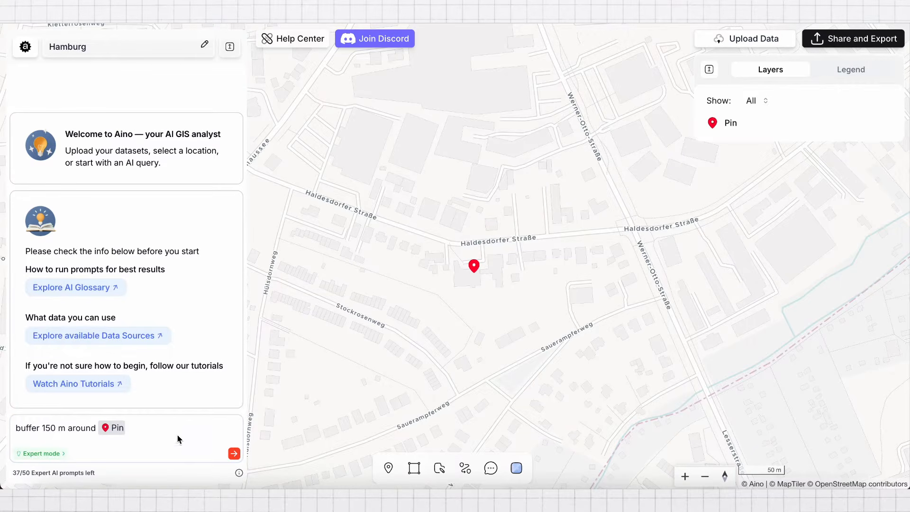
pyautogui.click(234, 453)
pyautogui.scroll(-2, 499, 340)
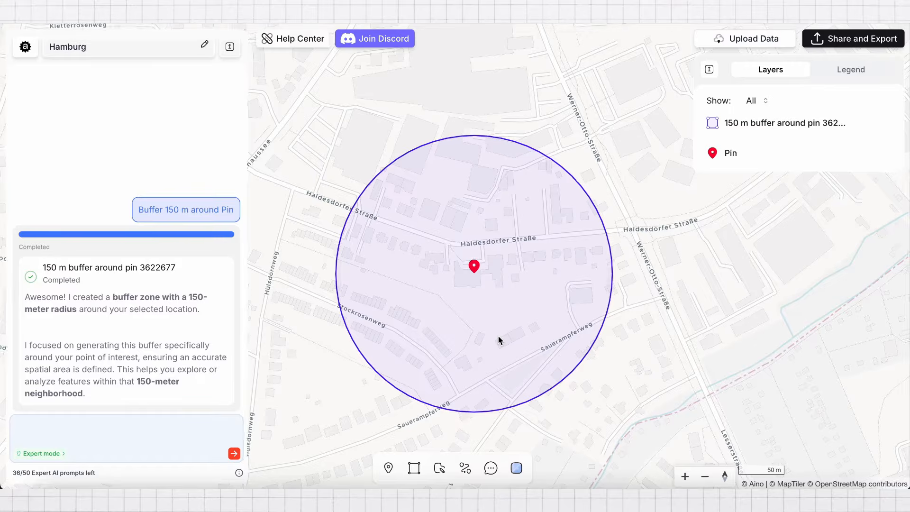
# Have the AI map streets and paths within a 500 m buffer, and examine the street network around the pin
pyautogui.click(95, 429)
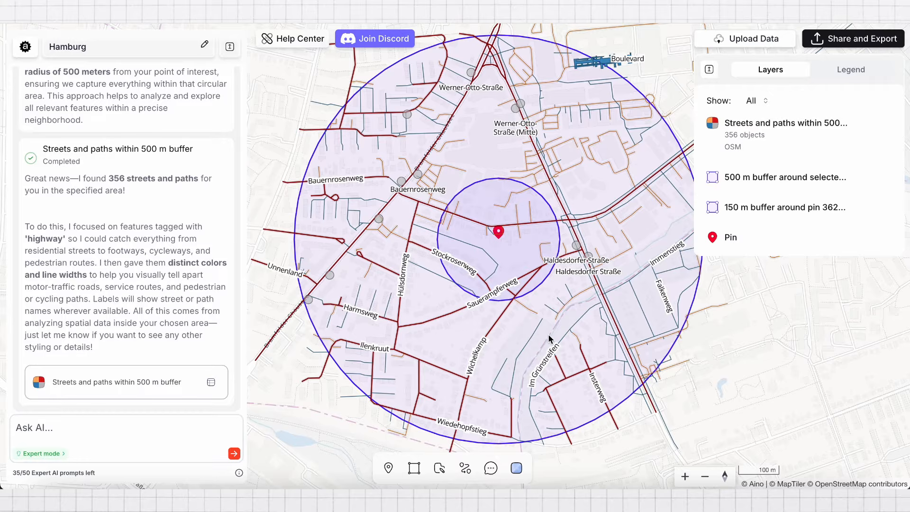
pyautogui.scroll(3, 549, 339)
pyautogui.moveTo(518, 215); pyautogui.dragTo(518, 264)
pyautogui.scroll(2, 498, 217)
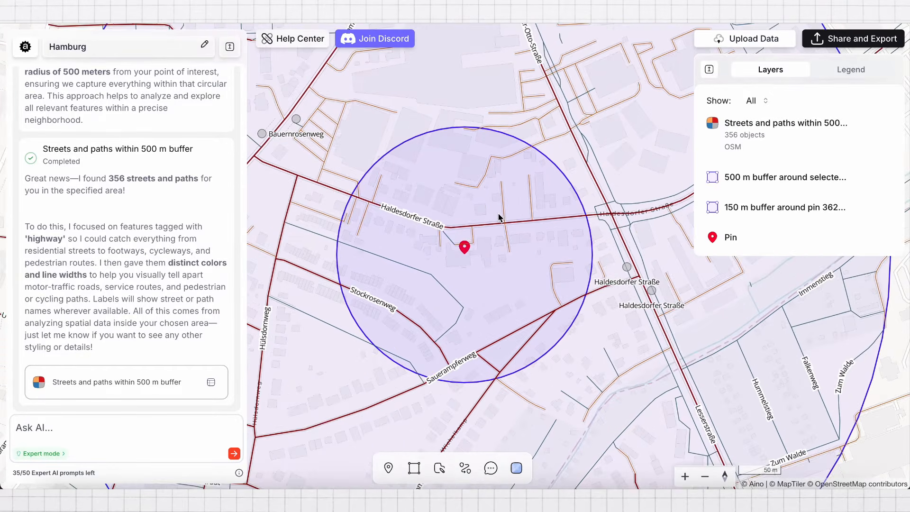
pyautogui.scroll(3, 499, 217)
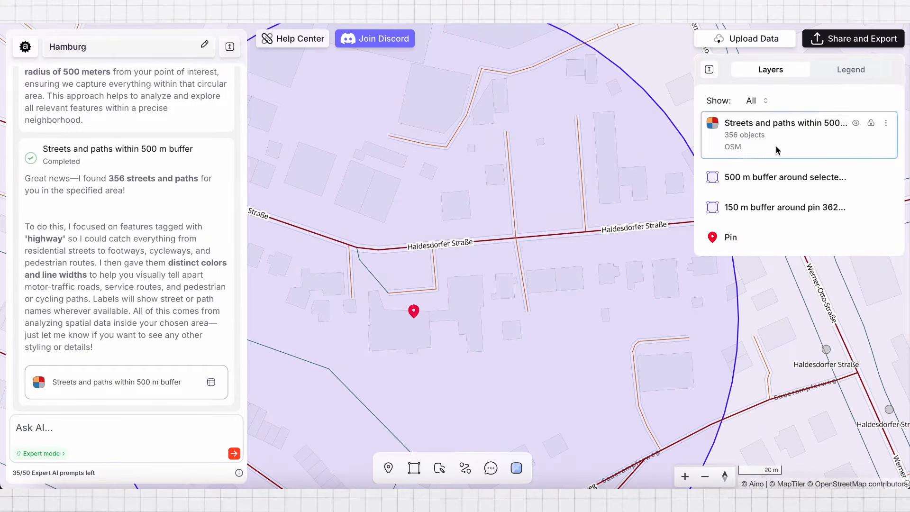
# Open the design settings of the streets and paths layer and review its highway categories, fills and strokes
pyautogui.click(884, 124)
pyautogui.click(819, 137)
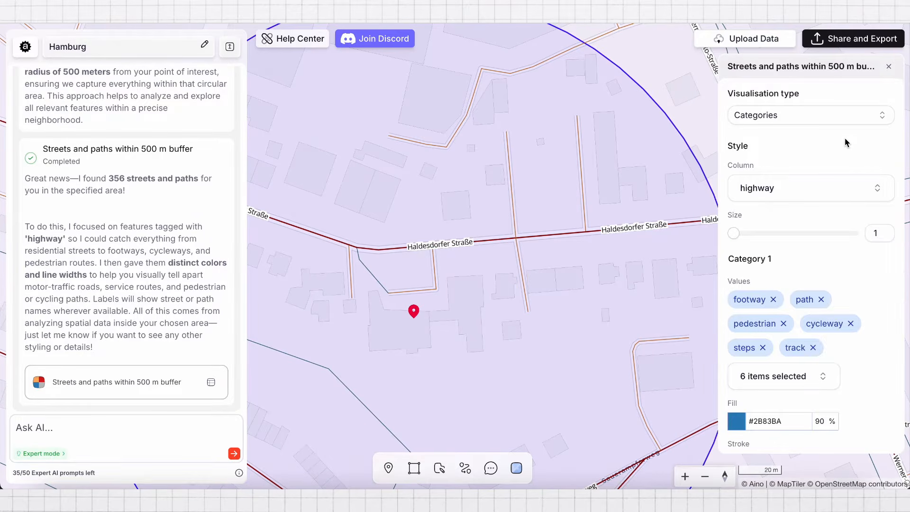
pyautogui.scroll(-5, 847, 142)
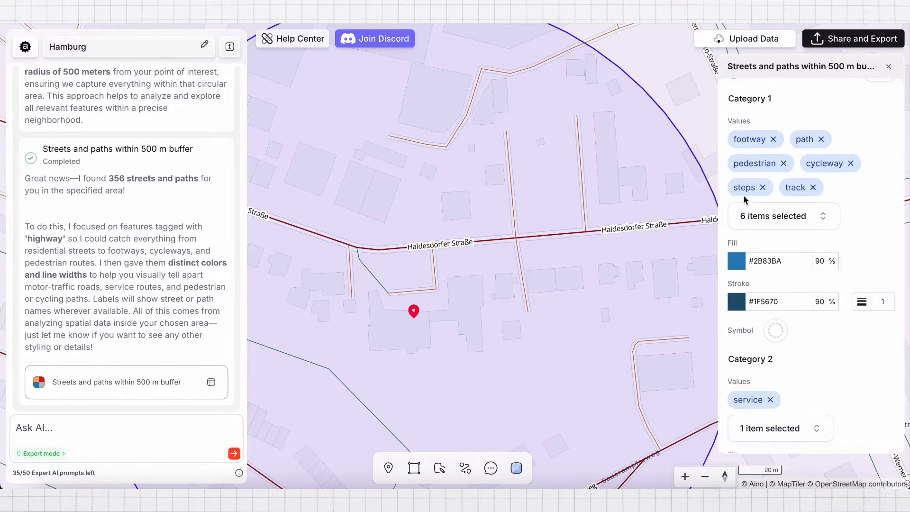
pyautogui.scroll(-3, 706, 234)
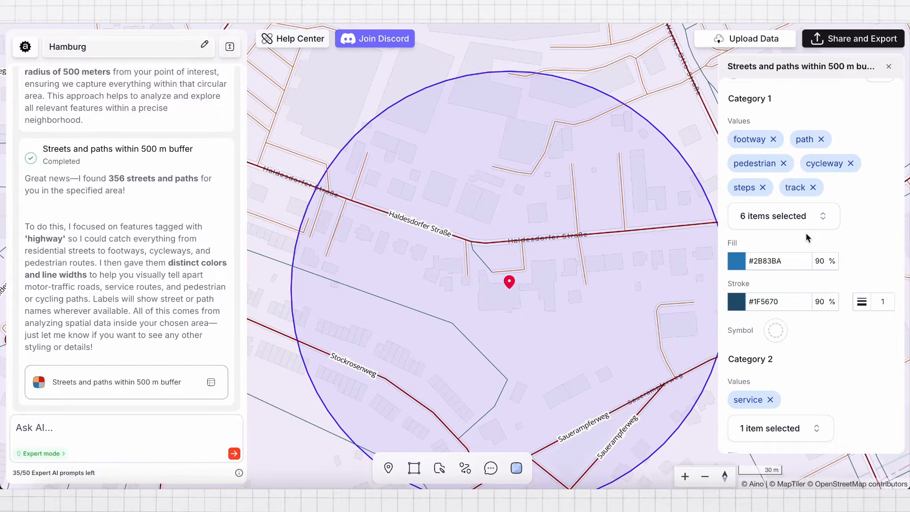
pyautogui.scroll(-5, 807, 238)
# Write the AI prompt "Map buildings in" and reference the 500 m buffer around the pin
pyautogui.write('ap buildings in')
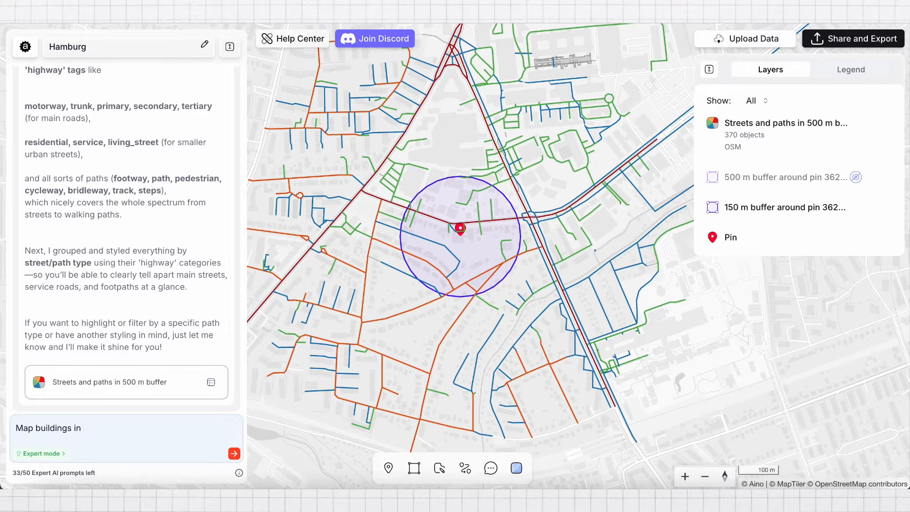
pyautogui.write(' /')
pyautogui.click(99, 319)
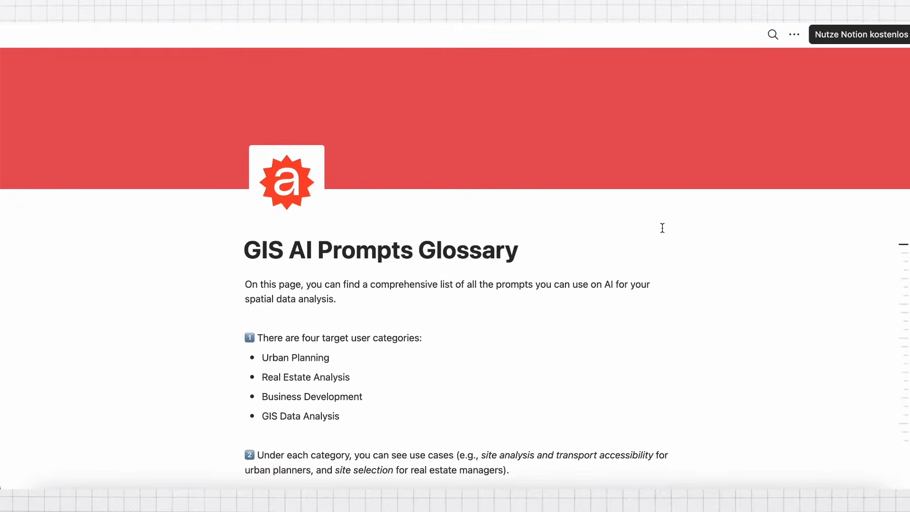
# Look through the Urban Planning example prompts in the GIS AI Prompts Glossary on Notion
pyautogui.scroll(-7, 662, 228)
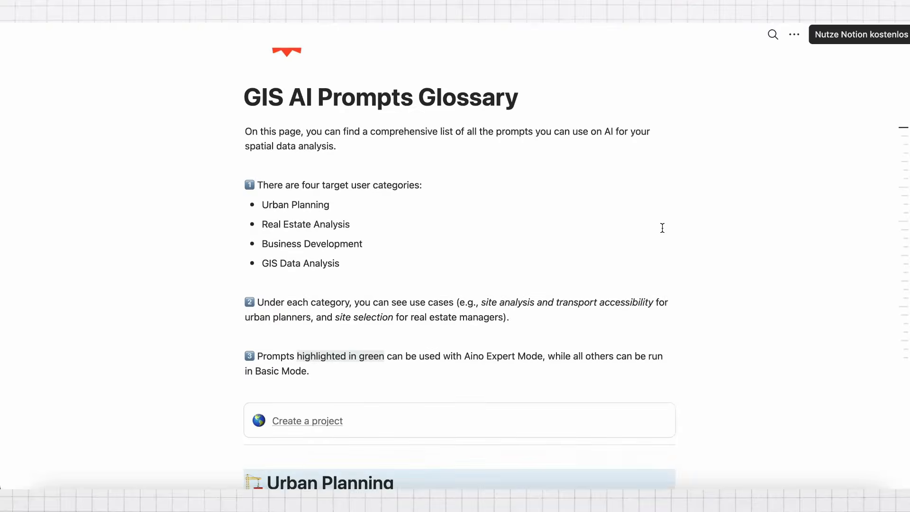
pyautogui.scroll(-18, 662, 228)
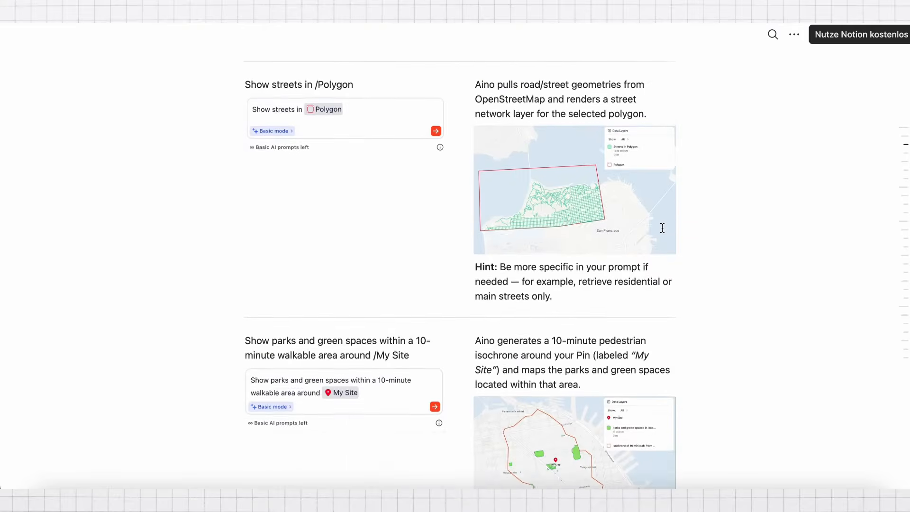
pyautogui.scroll(-10, 662, 227)
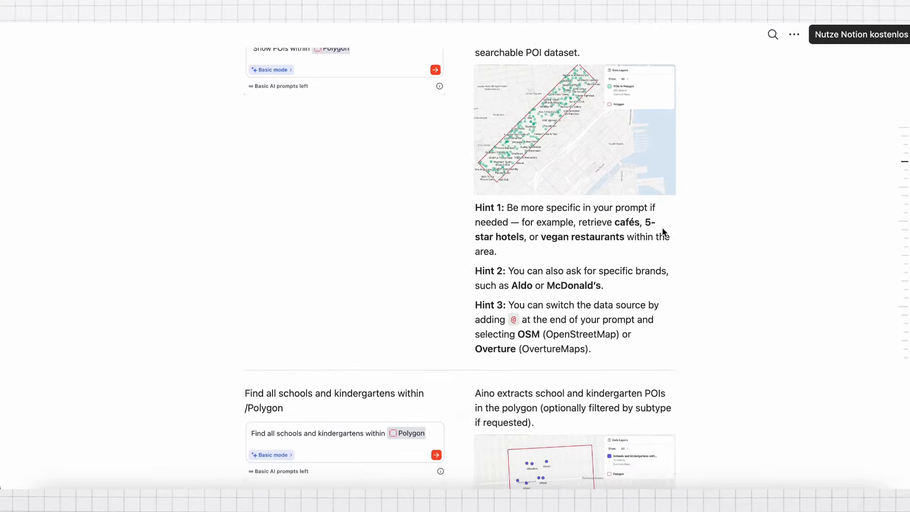
pyautogui.scroll(-10, 662, 228)
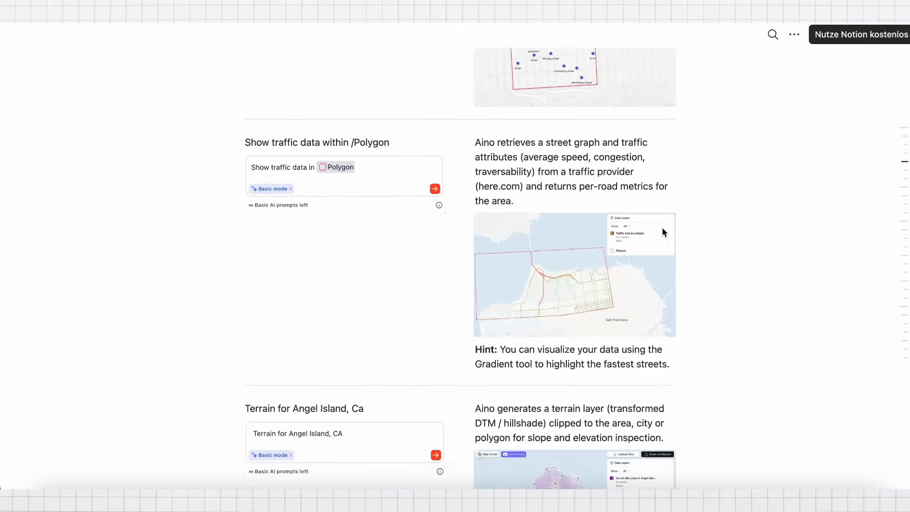
pyautogui.scroll(-9, 662, 228)
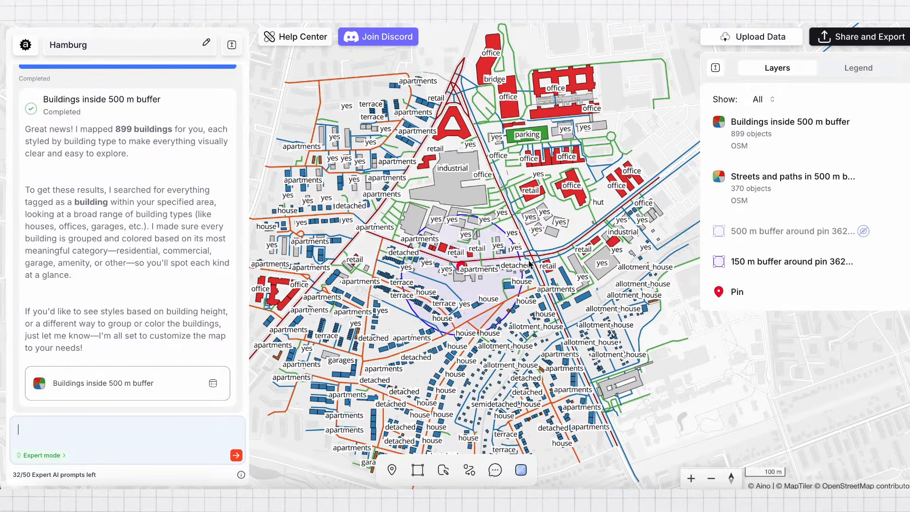
# Remove the building-type labels from the Buildings inside 500 m buffer layer through its design settings
pyautogui.scroll(2, 534, 260)
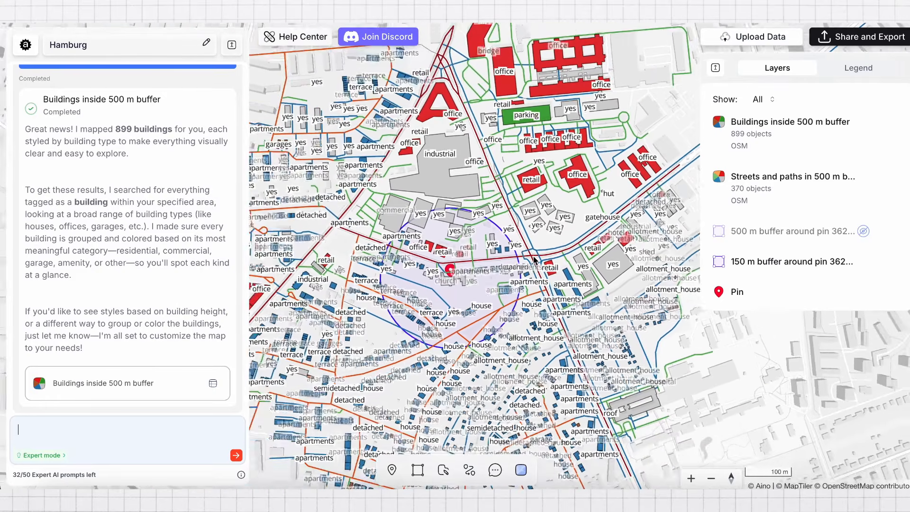
pyautogui.scroll(2, 415, 312)
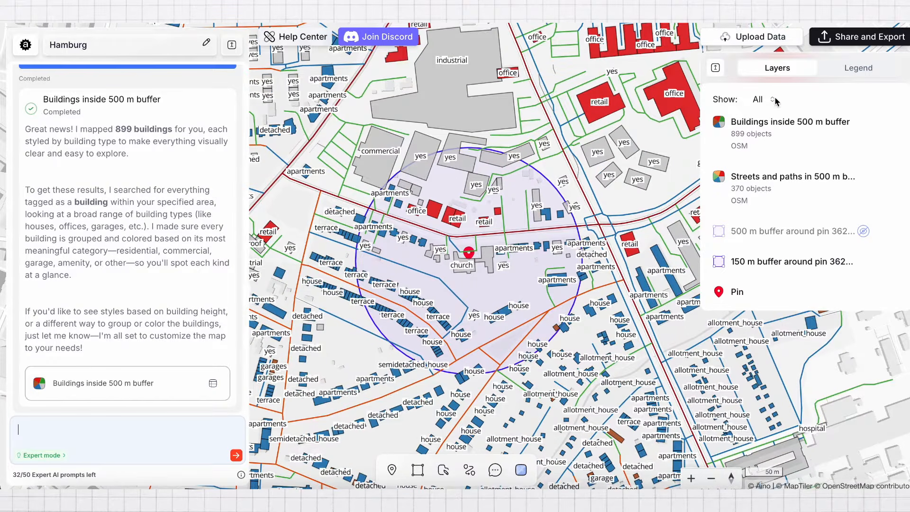
pyautogui.click(893, 122)
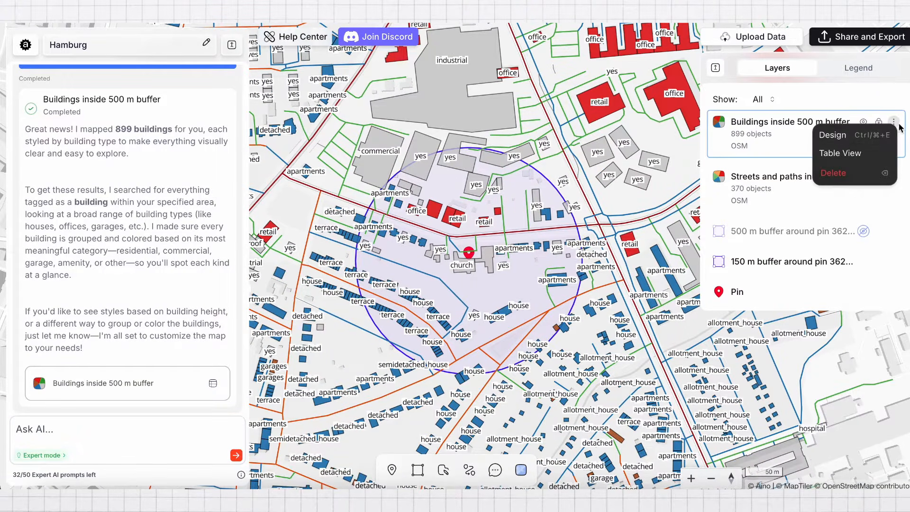
pyautogui.click(836, 138)
pyautogui.scroll(-10, 808, 150)
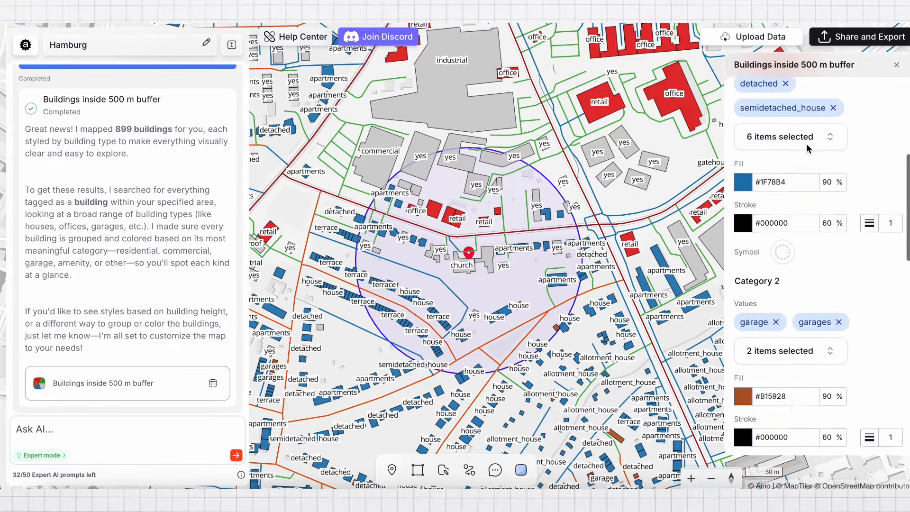
pyautogui.scroll(-7, 808, 150)
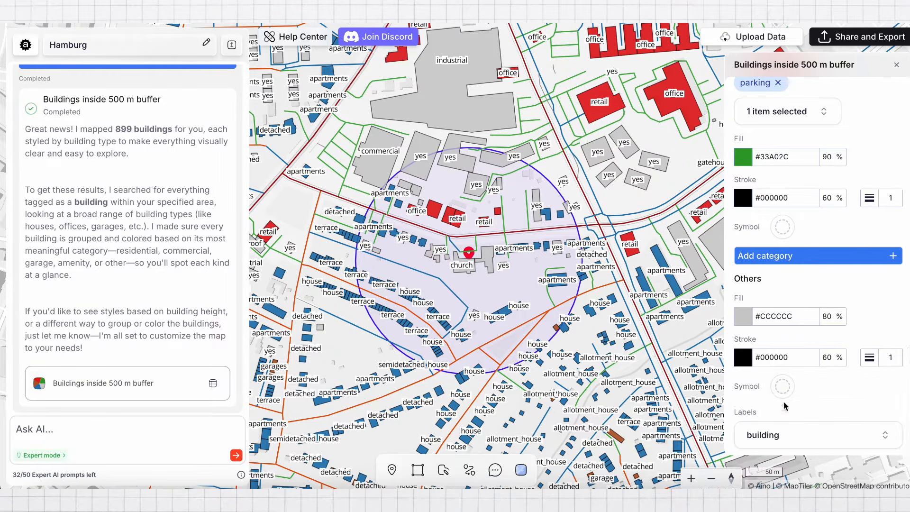
pyautogui.click(776, 433)
pyautogui.click(771, 249)
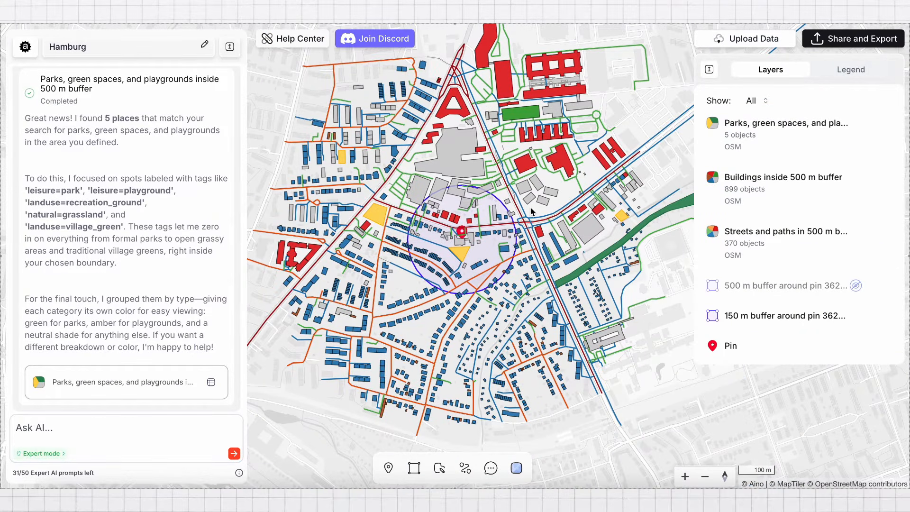
pyautogui.scroll(2, 530, 211)
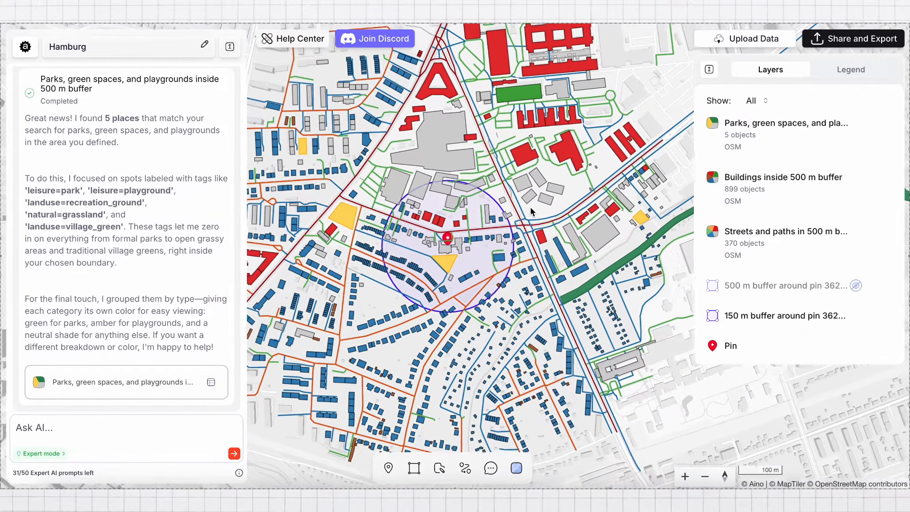
# Check the parks, buildings, streets and 500 m buffer layers individually by toggling each one's visibility and restoring it
pyautogui.click(856, 123)
pyautogui.click(857, 124)
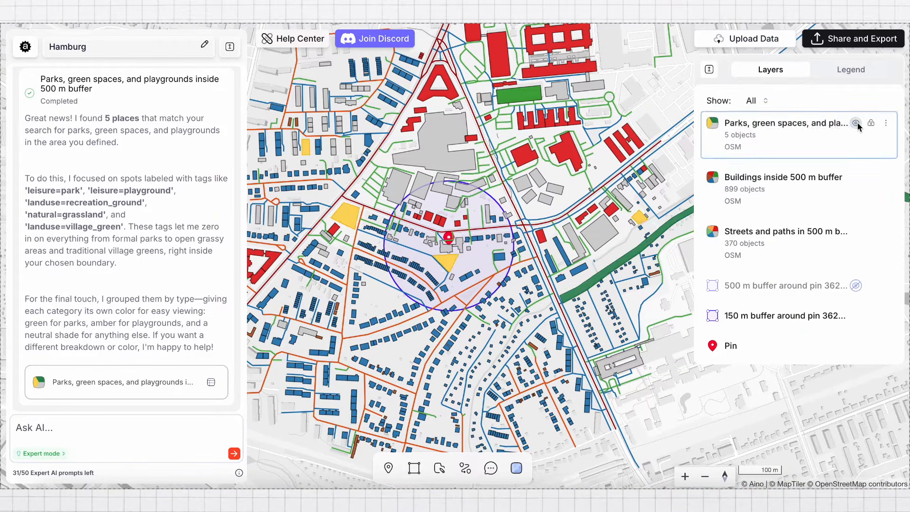
pyautogui.click(855, 178)
pyautogui.click(856, 178)
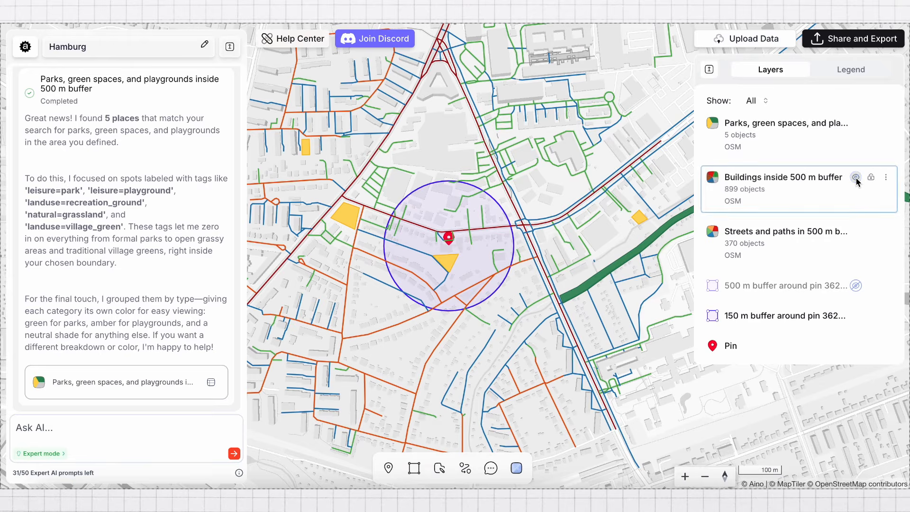
pyautogui.click(856, 232)
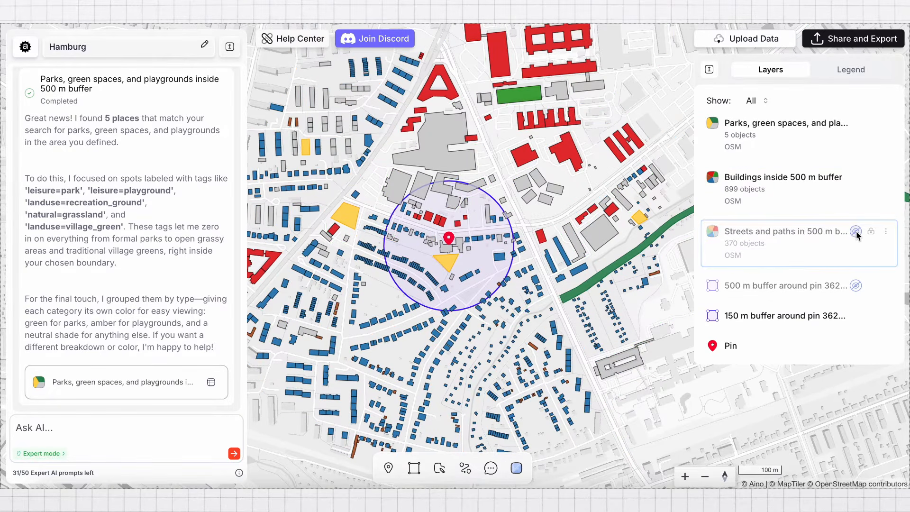
pyautogui.click(856, 232)
pyautogui.click(855, 285)
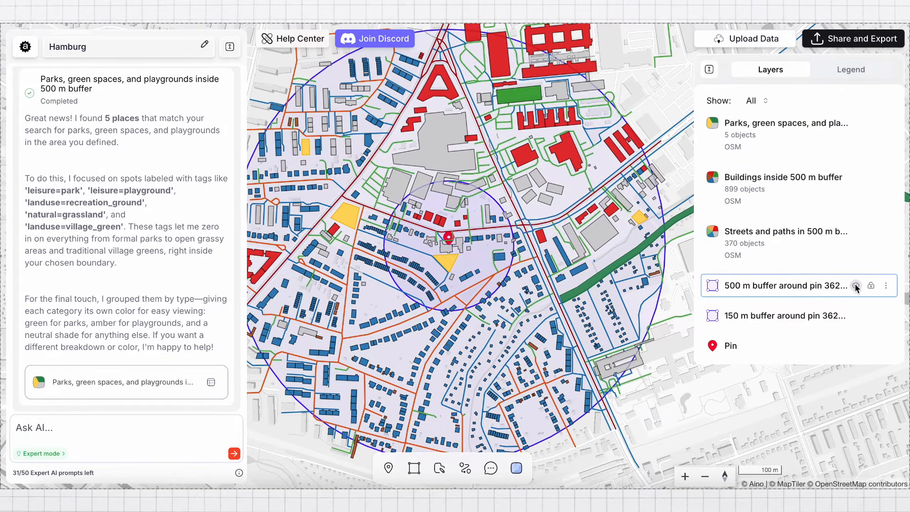
pyautogui.click(856, 286)
# Frame the map around the pin and set up an SVG/PDF file export at scale 1:10 000
pyautogui.scroll(-5, 524, 279)
pyautogui.scroll(5, 524, 280)
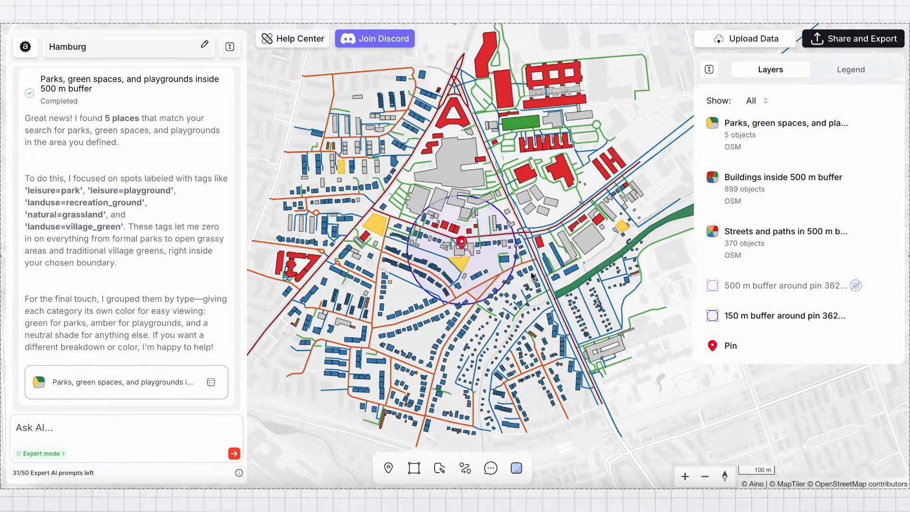
pyautogui.scroll(-3, 524, 280)
pyautogui.scroll(4, 524, 279)
pyautogui.scroll(-2, 524, 279)
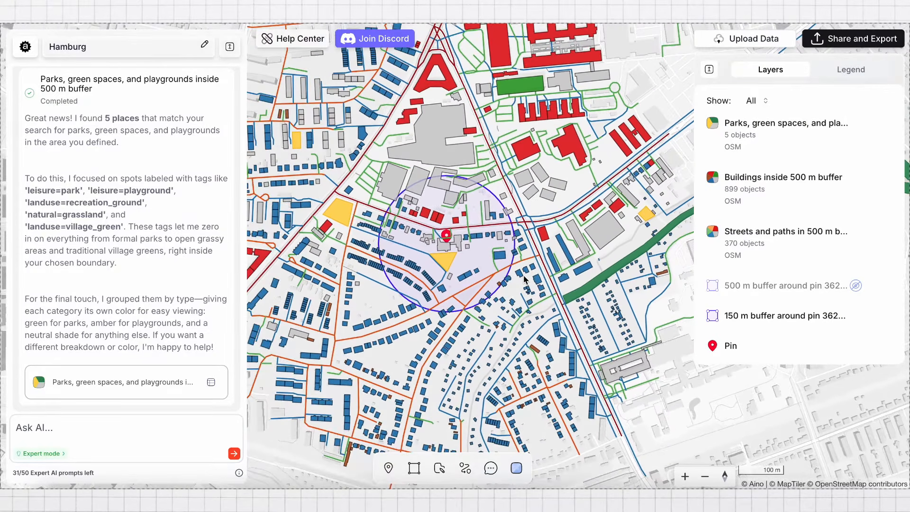
pyautogui.moveTo(524, 279); pyautogui.dragTo(551, 297)
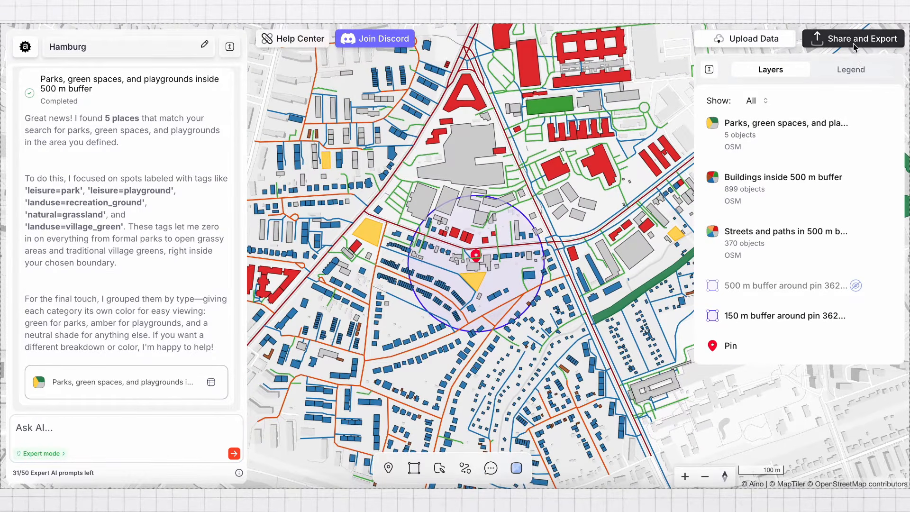
pyautogui.click(854, 47)
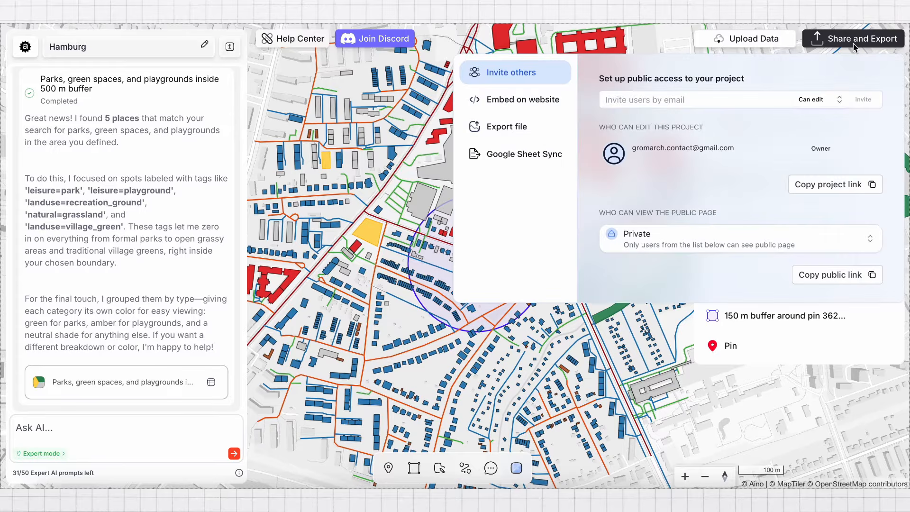
pyautogui.click(535, 127)
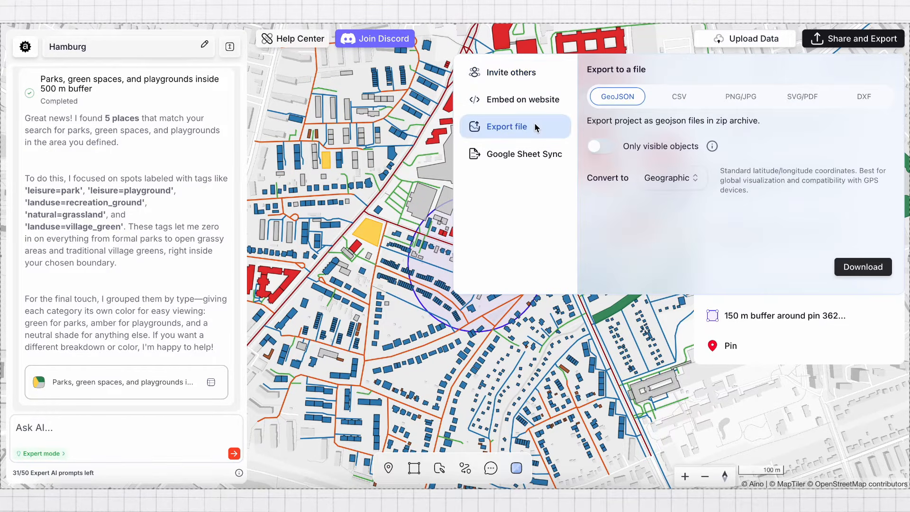
pyautogui.click(798, 99)
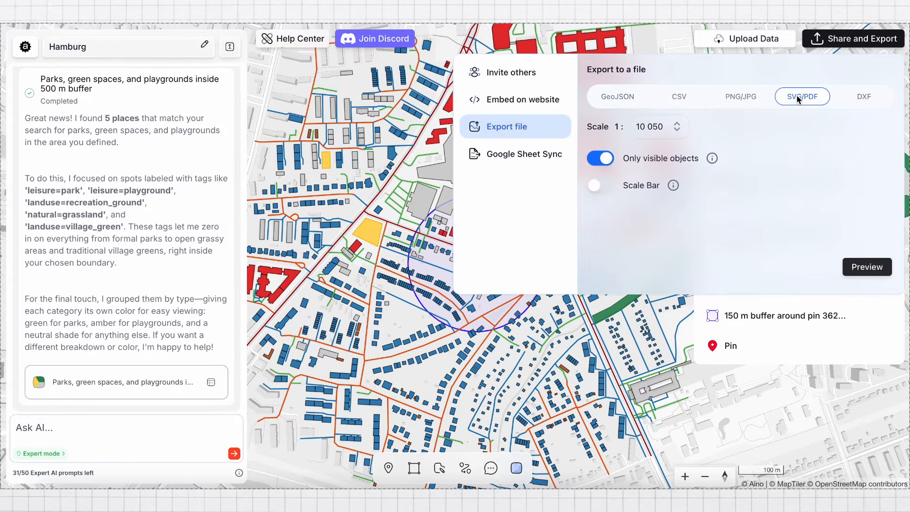
pyautogui.click(677, 132)
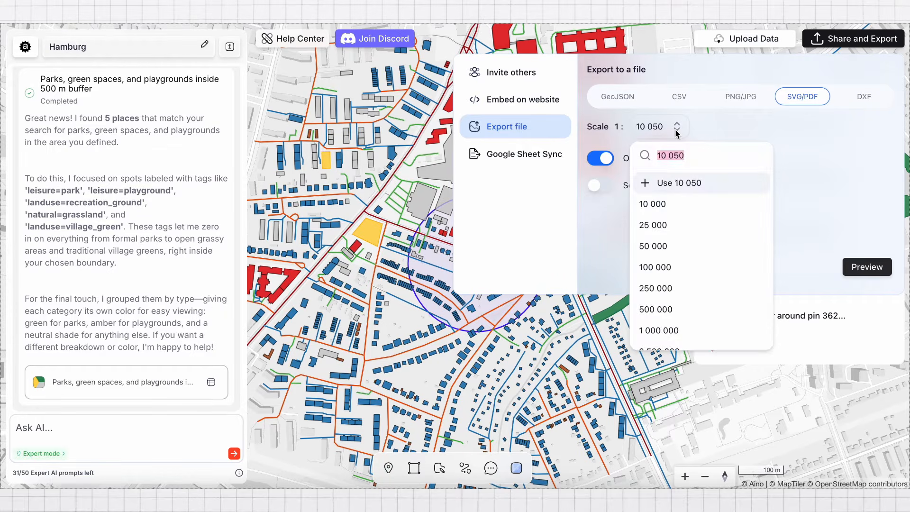
pyautogui.click(677, 208)
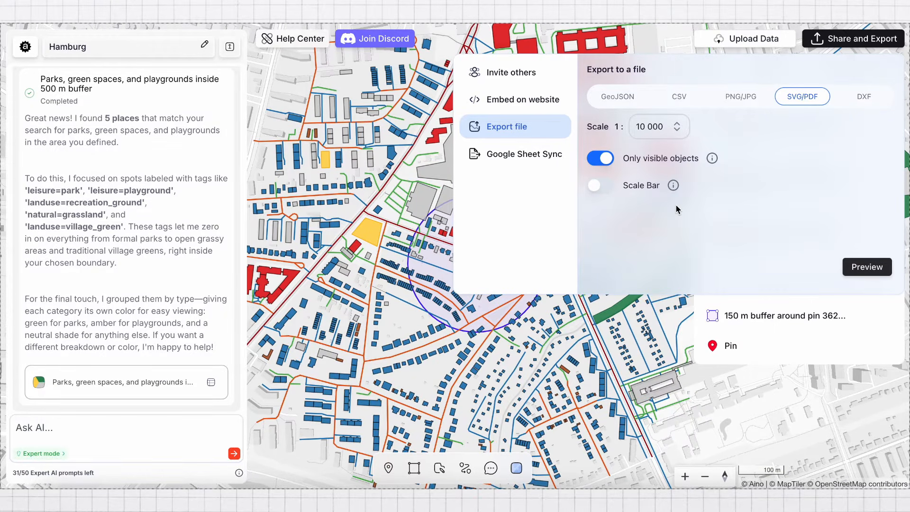
# Dismiss the export settings and frame the map more closely around the pin and its 150 m buffer
pyautogui.click(437, 269)
pyautogui.scroll(3, 433, 269)
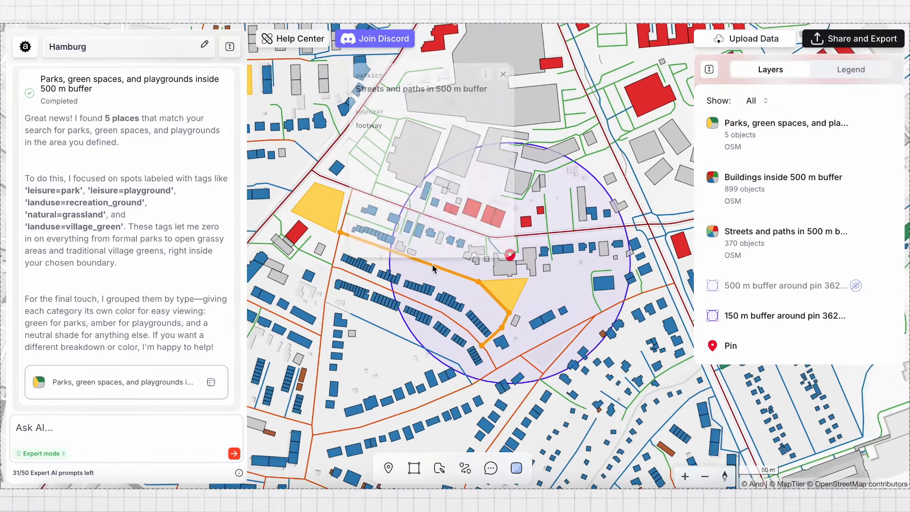
pyautogui.moveTo(545, 290); pyautogui.dragTo(516, 290)
pyautogui.scroll(-2, 516, 290)
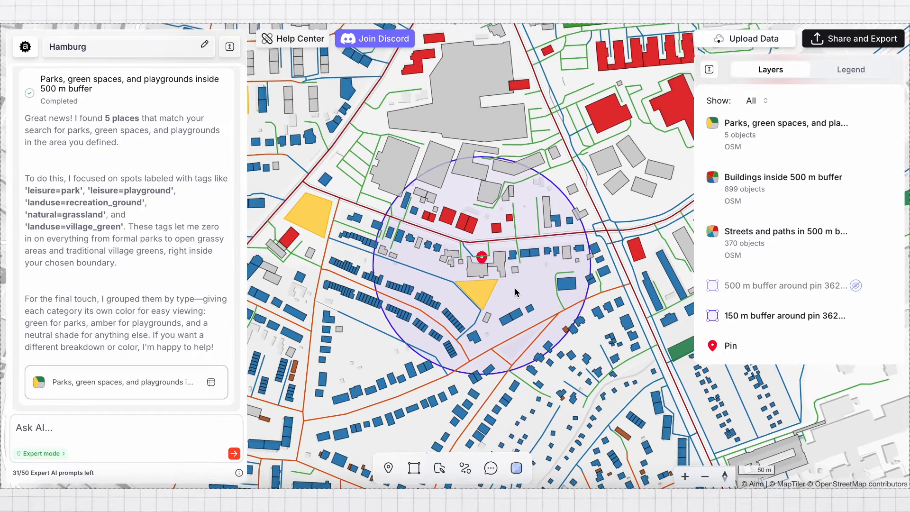
pyautogui.scroll(-3, 516, 291)
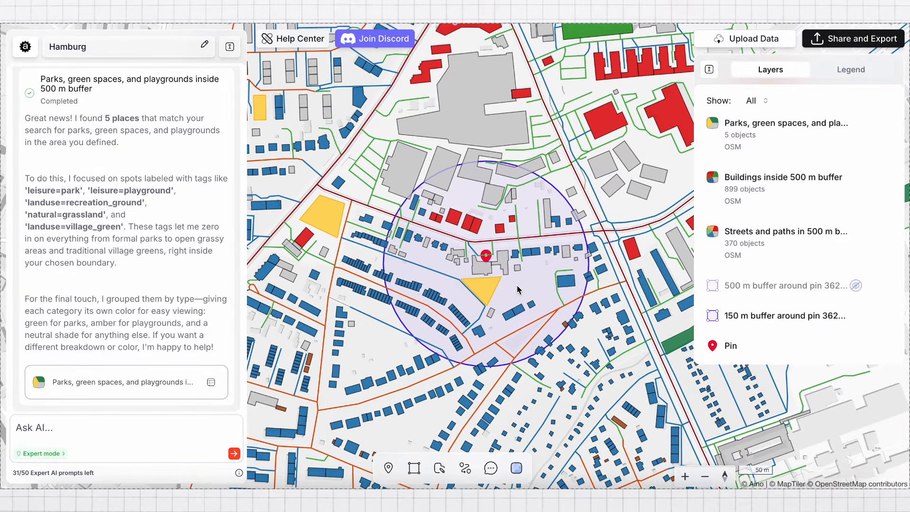
# Export only the visible objects as SVG/PDF at a custom scale of 1:5 000, preview the map and download the PDF
pyautogui.click(848, 43)
pyautogui.click(515, 132)
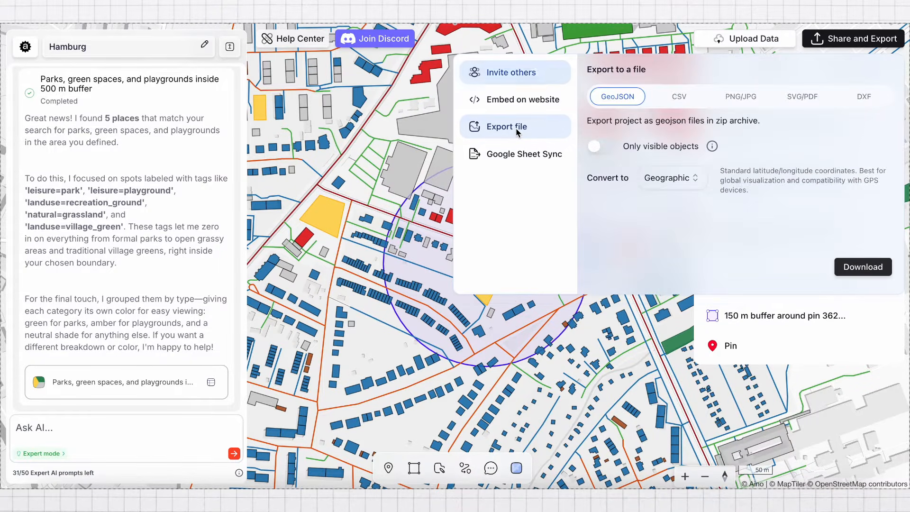
pyautogui.click(794, 104)
pyautogui.click(664, 136)
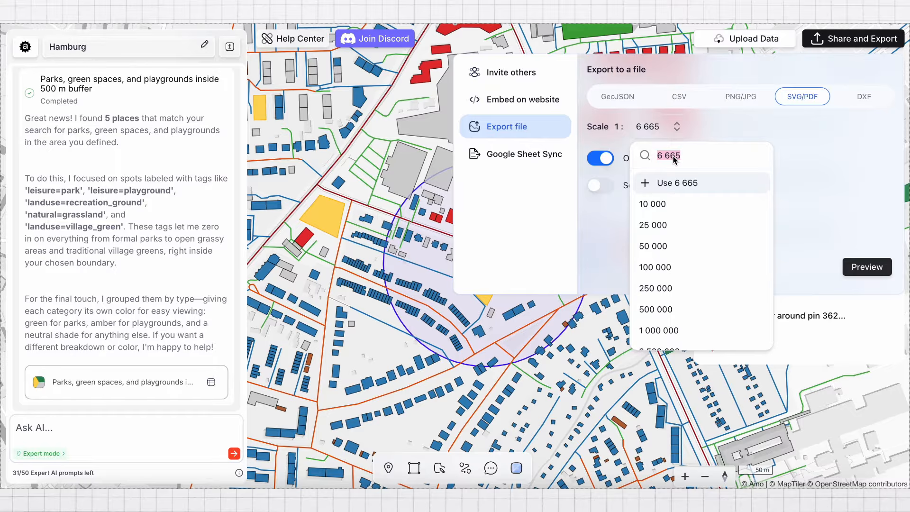
pyautogui.write('5000')
pyautogui.press('Return')
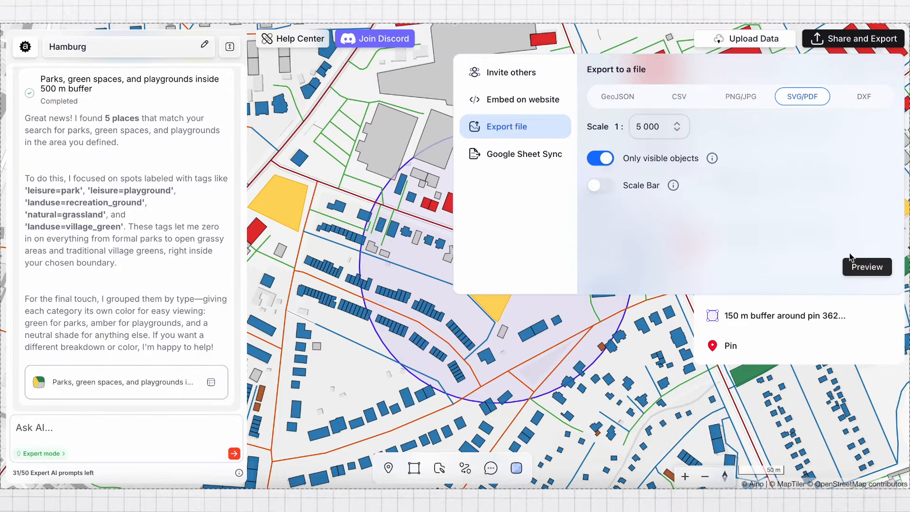
pyautogui.click(858, 268)
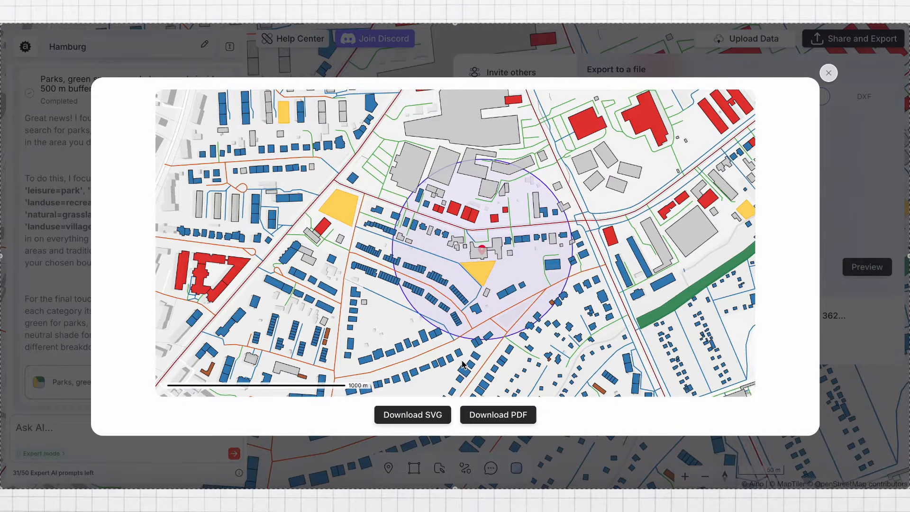
pyautogui.click(485, 420)
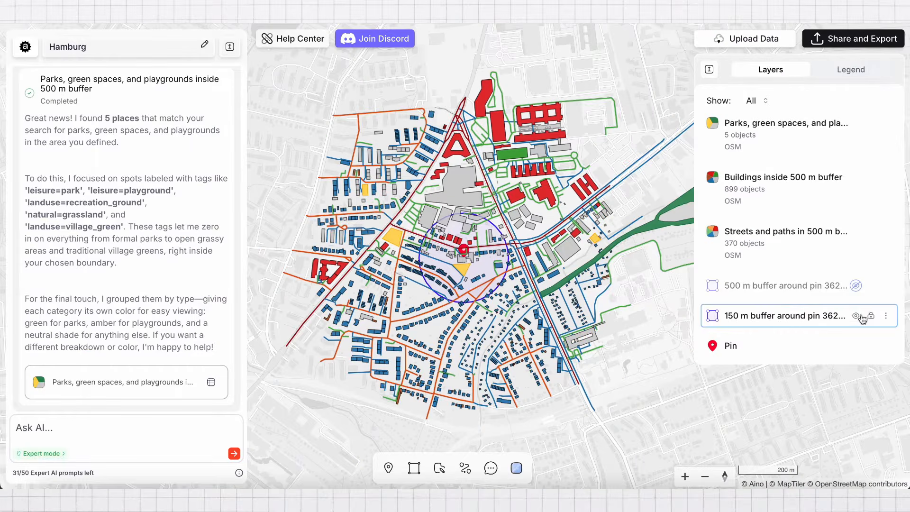
# Show the 500 m buffer instead of the 150 m buffer and switch the basemap to Monochrome dark
pyautogui.click(857, 317)
pyautogui.click(855, 285)
pyautogui.click(516, 468)
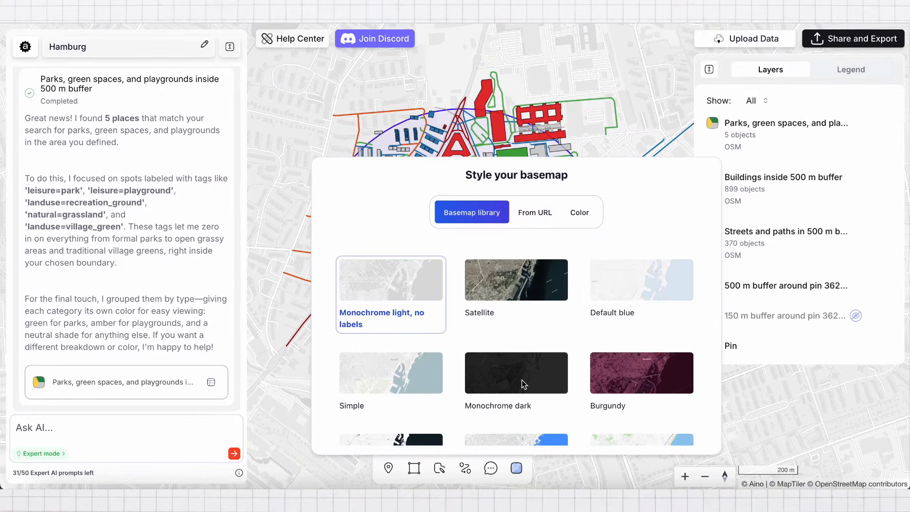
pyautogui.click(592, 142)
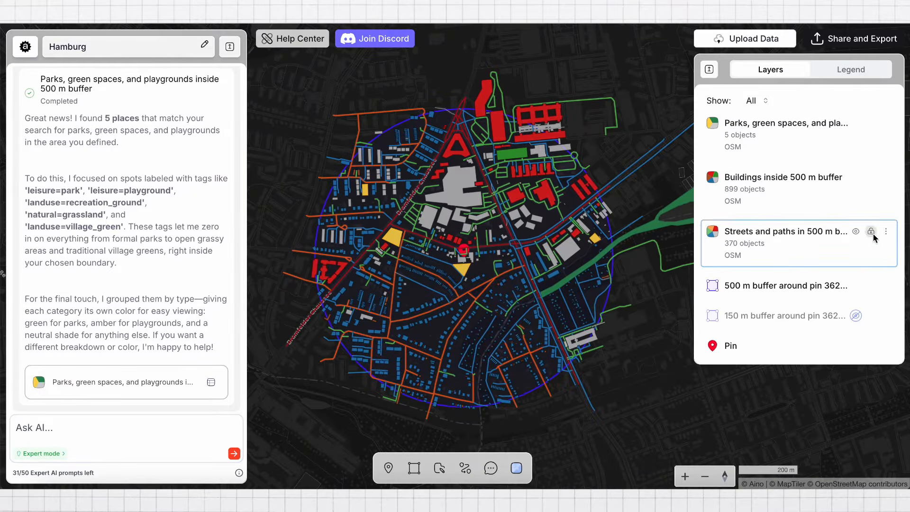
# Restyle the footway category of the Streets and paths layer with a white #FFFFFF stroke of width 1
pyautogui.click(886, 232)
pyautogui.click(827, 245)
pyautogui.scroll(-3, 803, 237)
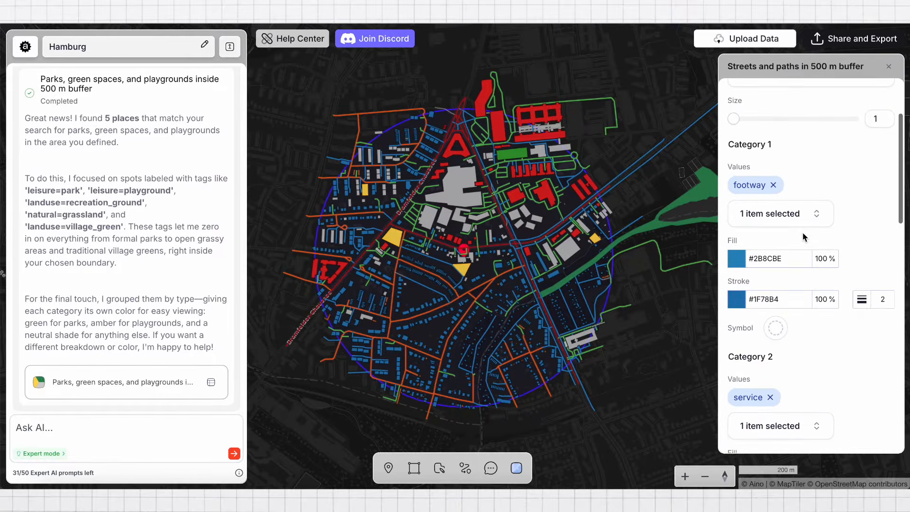
pyautogui.click(735, 302)
pyautogui.click(598, 214)
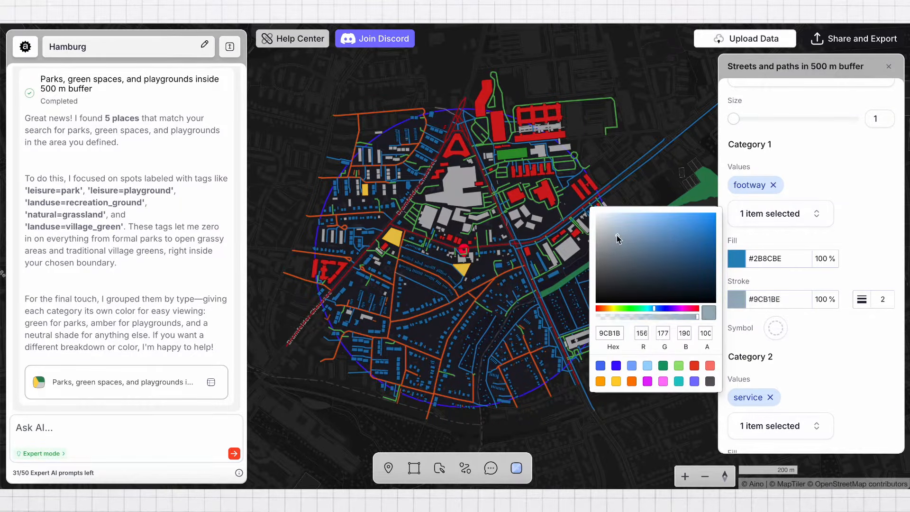
pyautogui.click(866, 235)
pyautogui.doubleClick(882, 299)
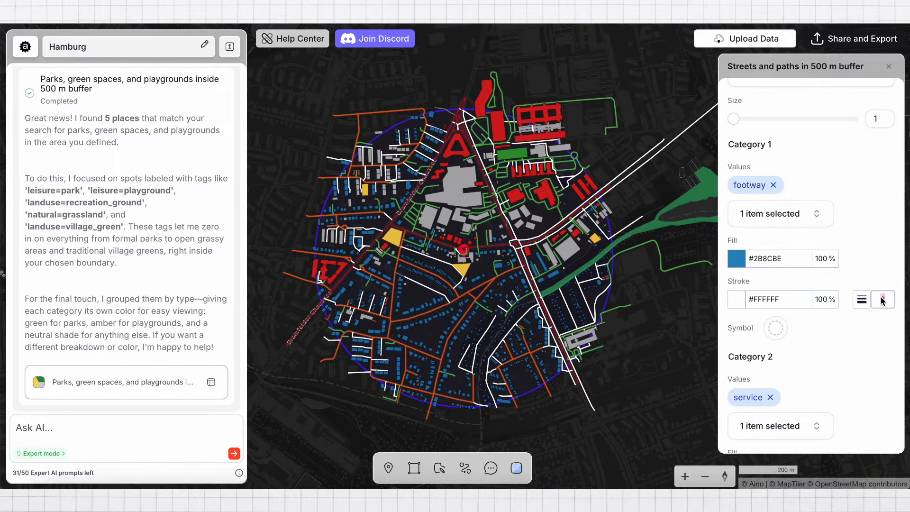
pyautogui.write('1')
# Set the stroke of the service category in the Streets and paths layer to light blue
pyautogui.scroll(-5, 782, 266)
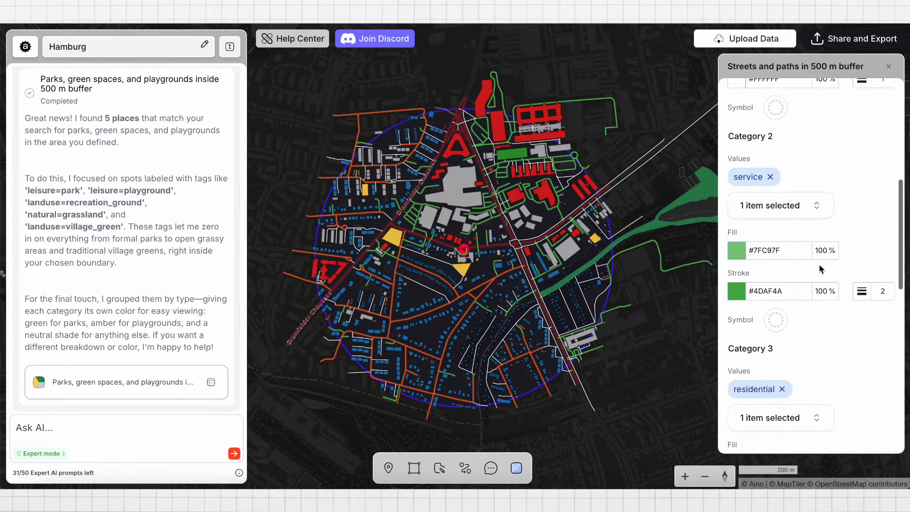
pyautogui.click(736, 252)
pyautogui.click(649, 318)
pyautogui.click(846, 290)
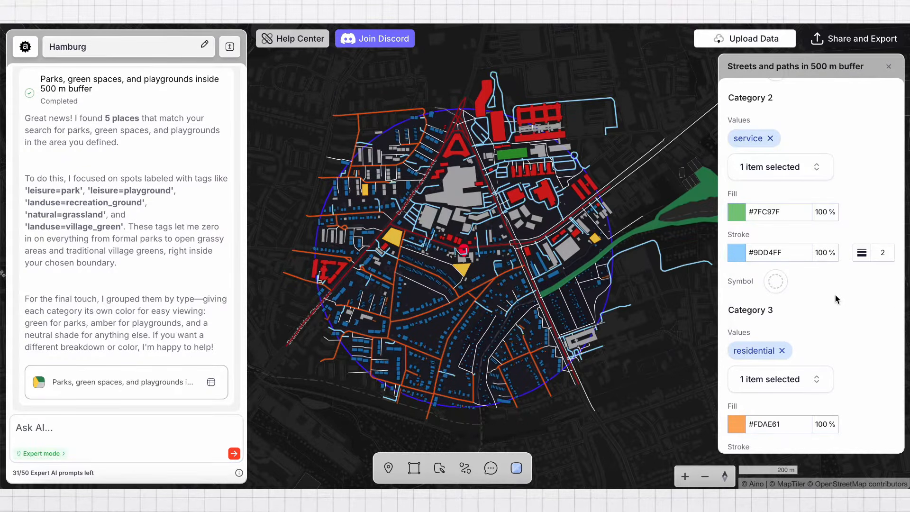
pyautogui.scroll(-2, 831, 299)
pyautogui.click(742, 379)
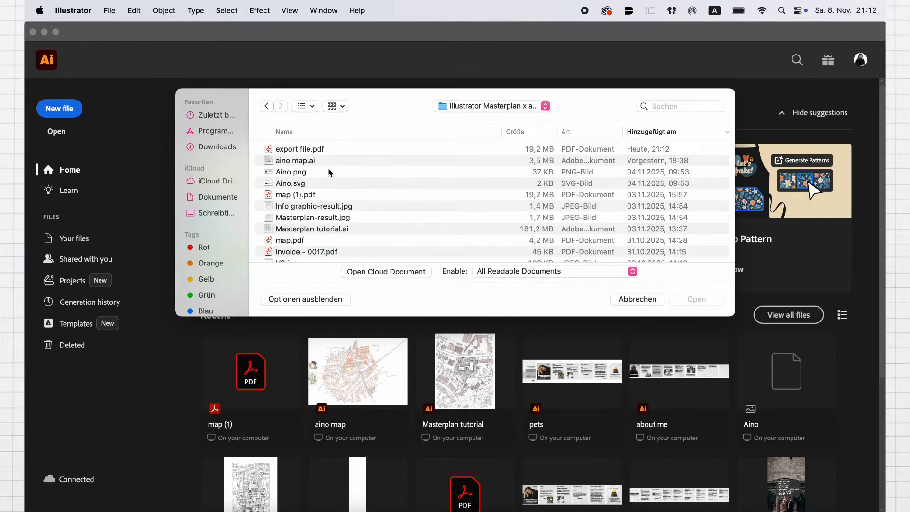
# Switch to Adobe Illustrator and open export file.pdf from the project folder
pyautogui.click(314, 150)
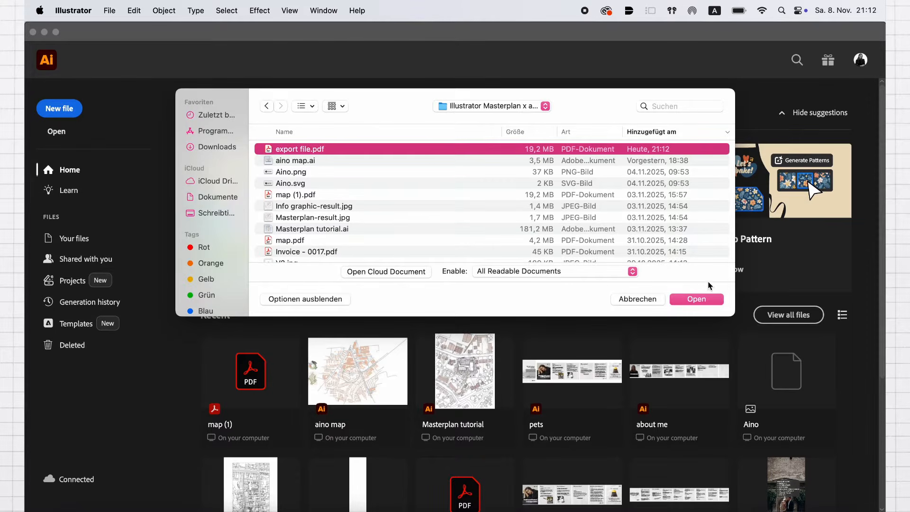
pyautogui.click(696, 299)
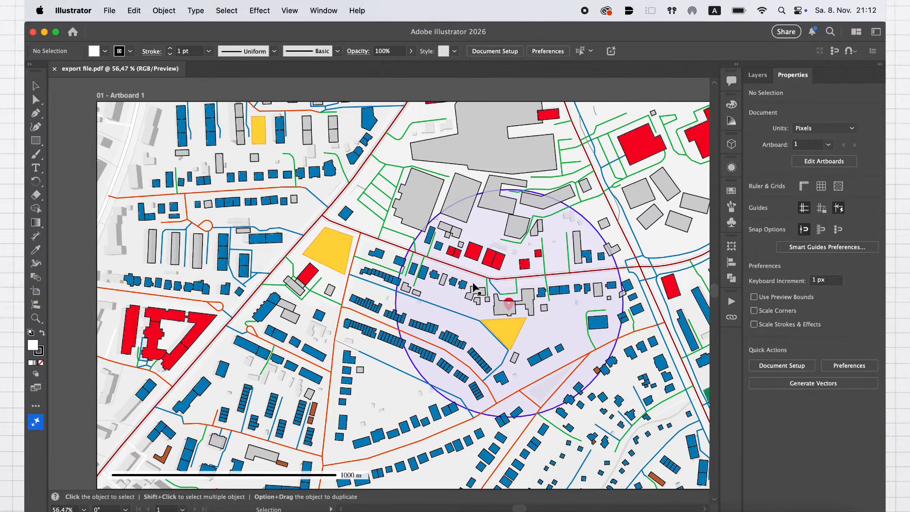
# Examine the imported map's clip group and the vector detail of the buildings and streets around the pin
pyautogui.scroll(-5, 474, 287)
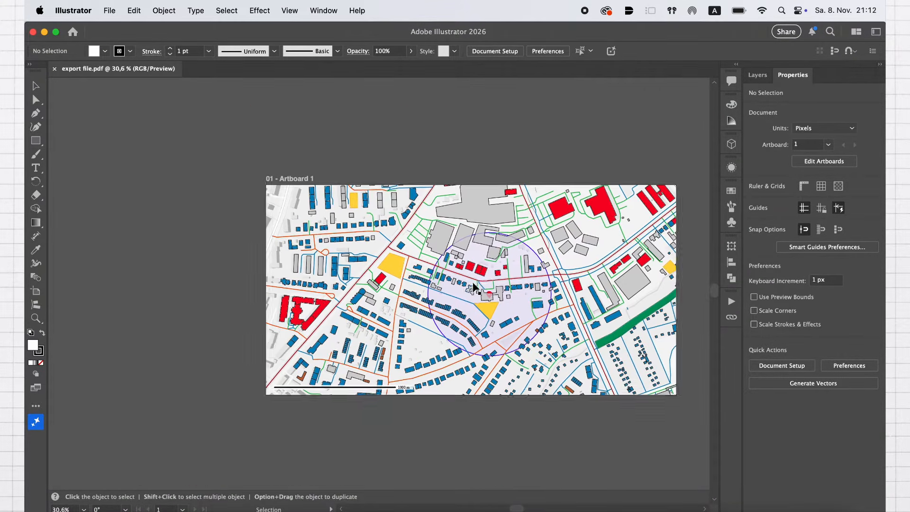
pyautogui.scroll(2, 474, 287)
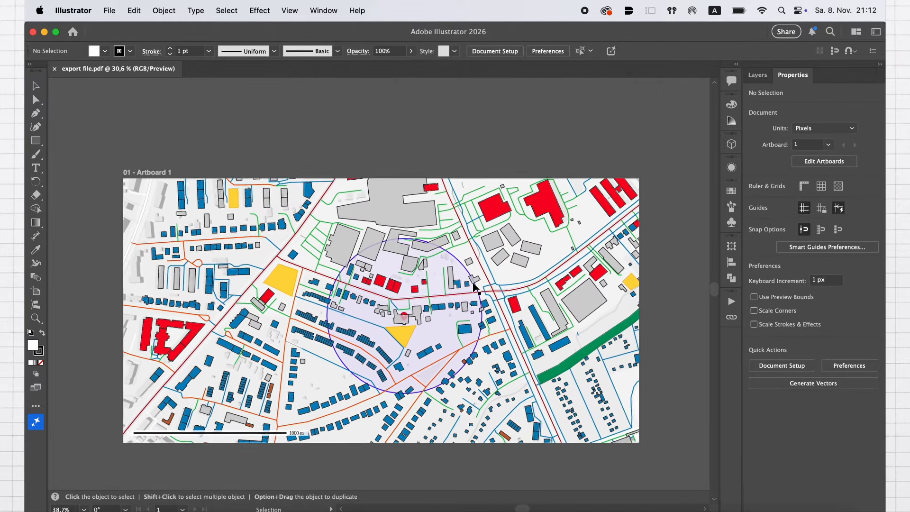
pyautogui.click(418, 270)
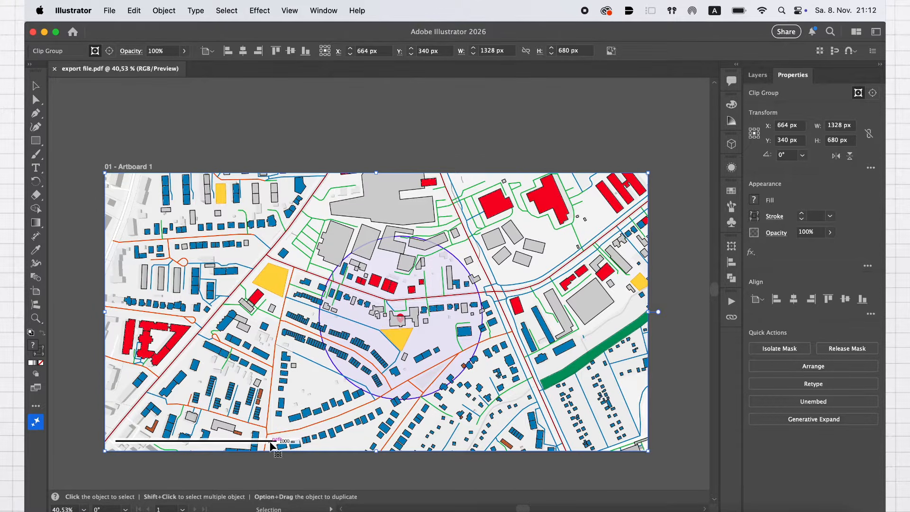
pyautogui.click(401, 149)
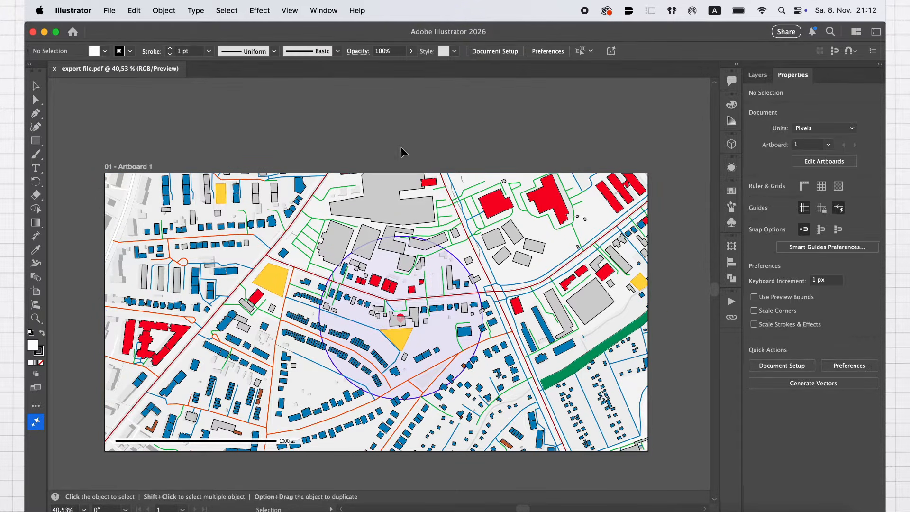
pyautogui.scroll(10, 397, 313)
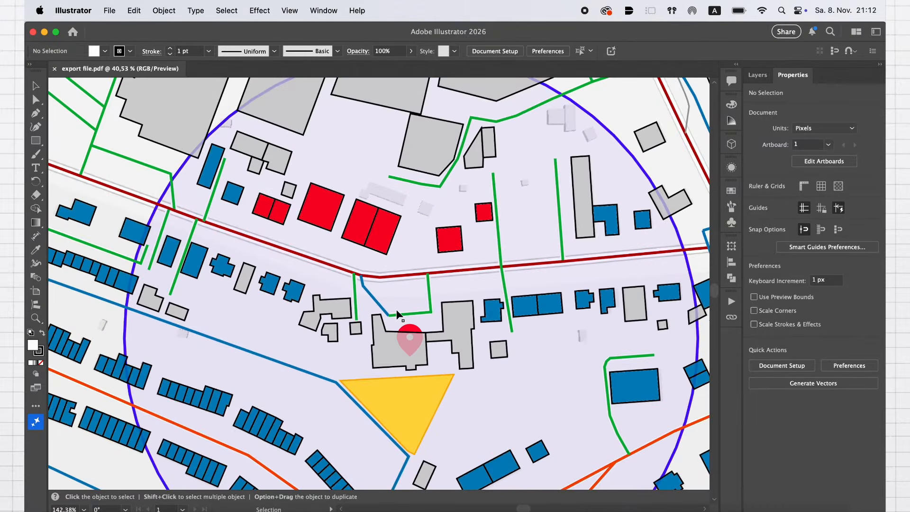
pyautogui.scroll(8, 397, 313)
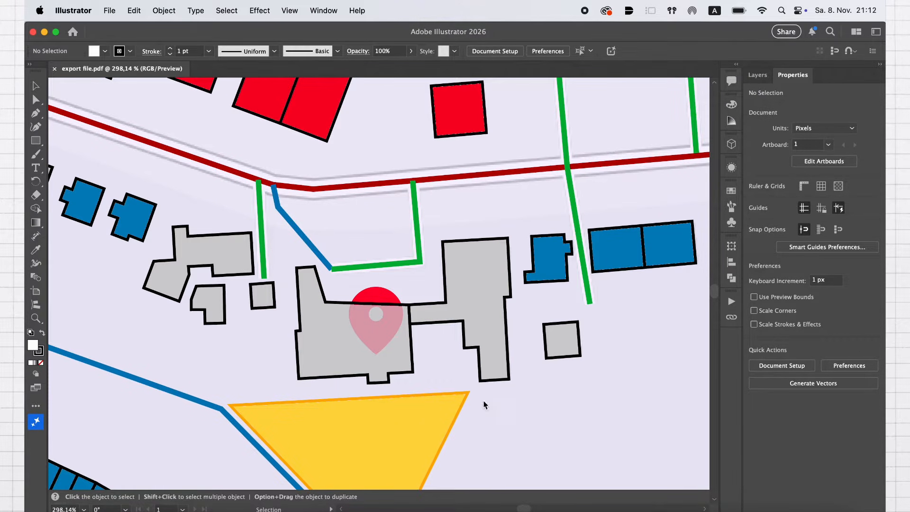
pyautogui.scroll(-10, 450, 365)
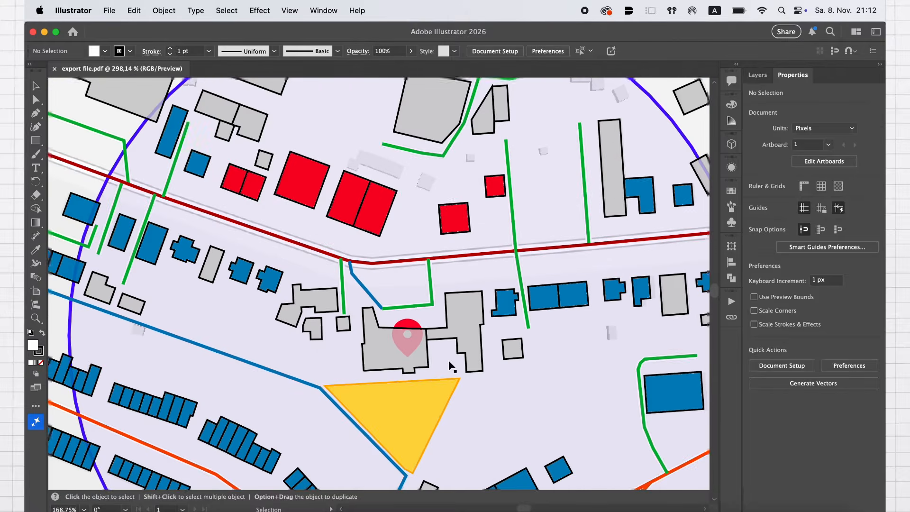
pyautogui.scroll(-6, 450, 366)
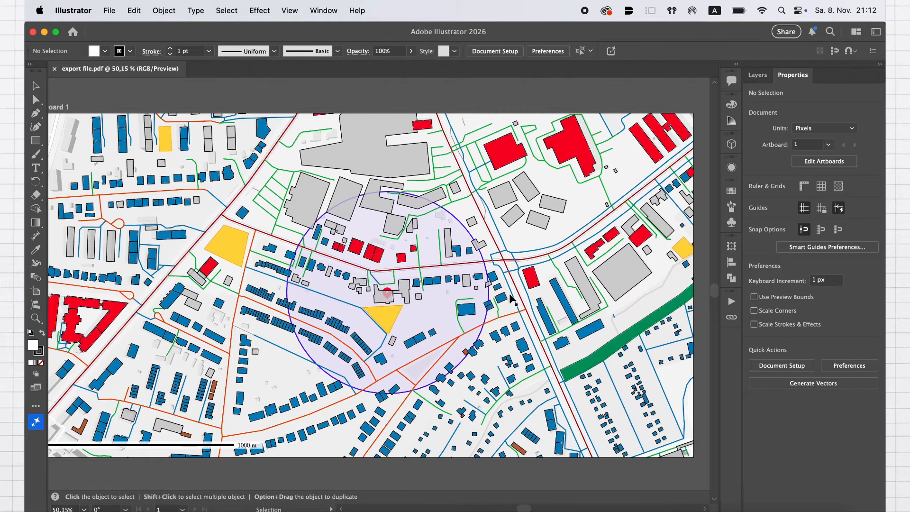
# Rename the imported map's Layer 1 to "export"
pyautogui.click(758, 76)
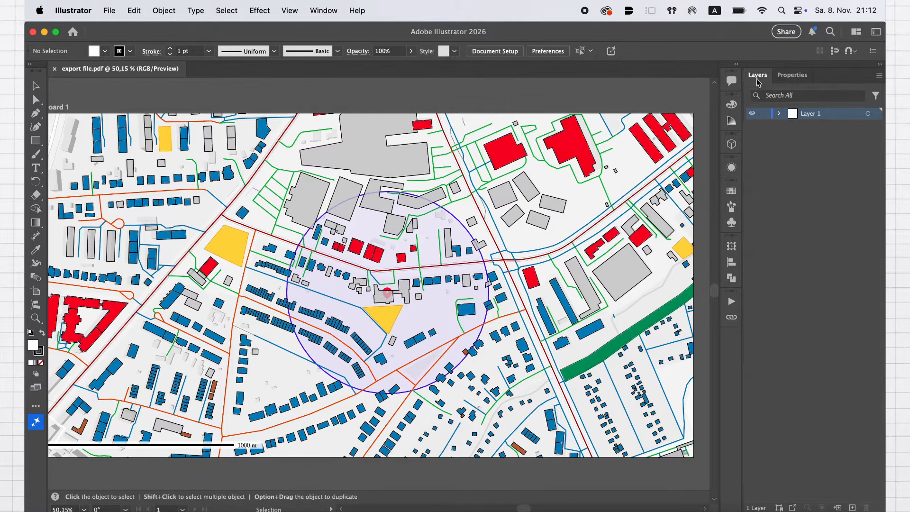
pyautogui.scroll(-2, 545, 244)
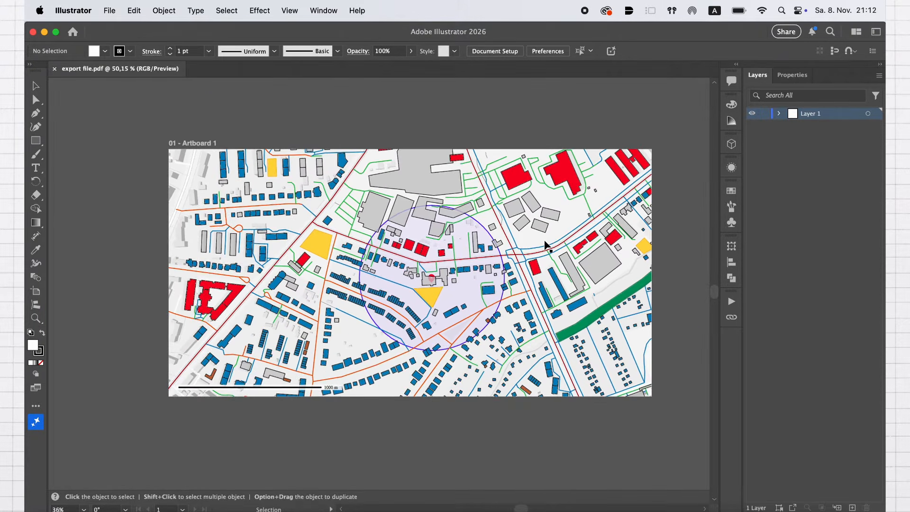
pyautogui.scroll(1, 545, 244)
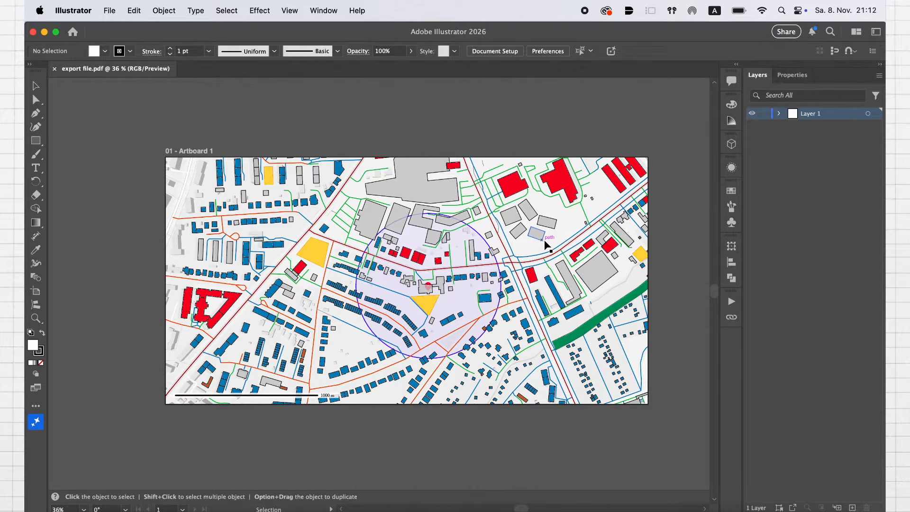
pyautogui.press('super')
pyautogui.press('super+shift+5')
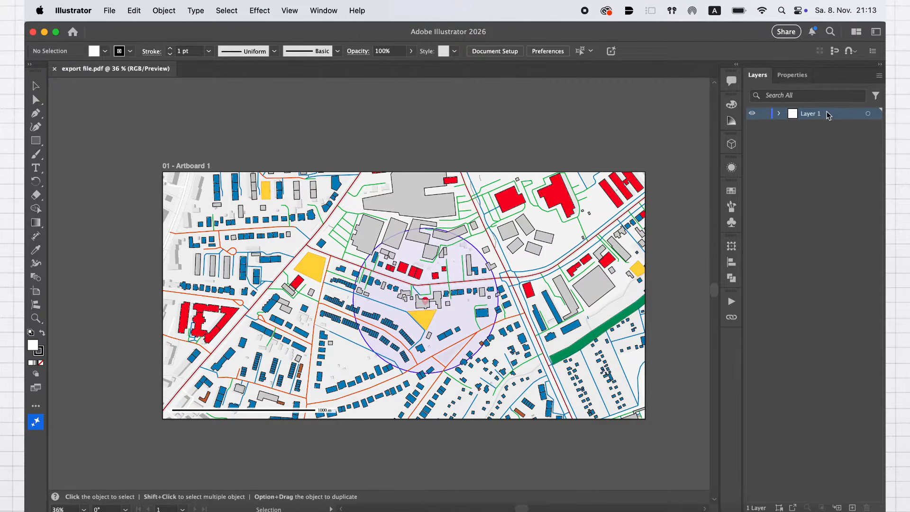
pyautogui.doubleClick(817, 116)
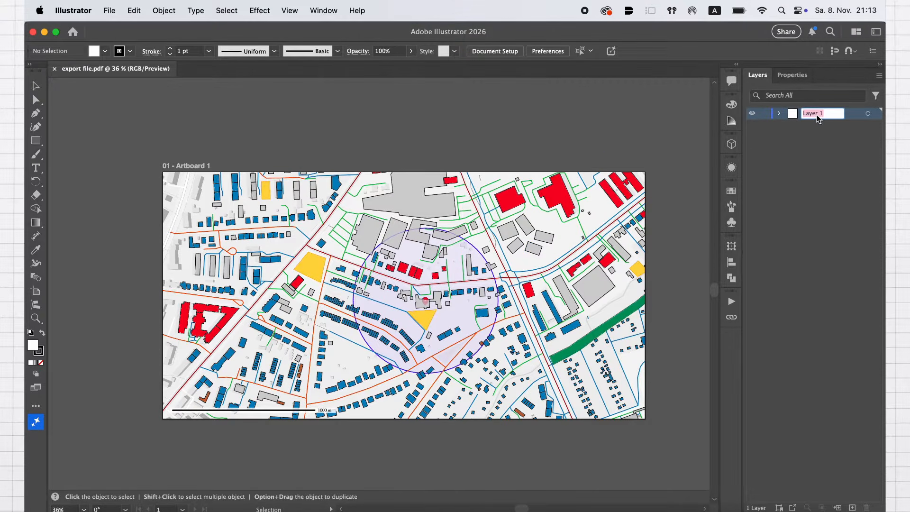
pyautogui.write('export')
pyautogui.press('Return')
# Add a new layer above the export layer and name it "buildings"
pyautogui.click(853, 507)
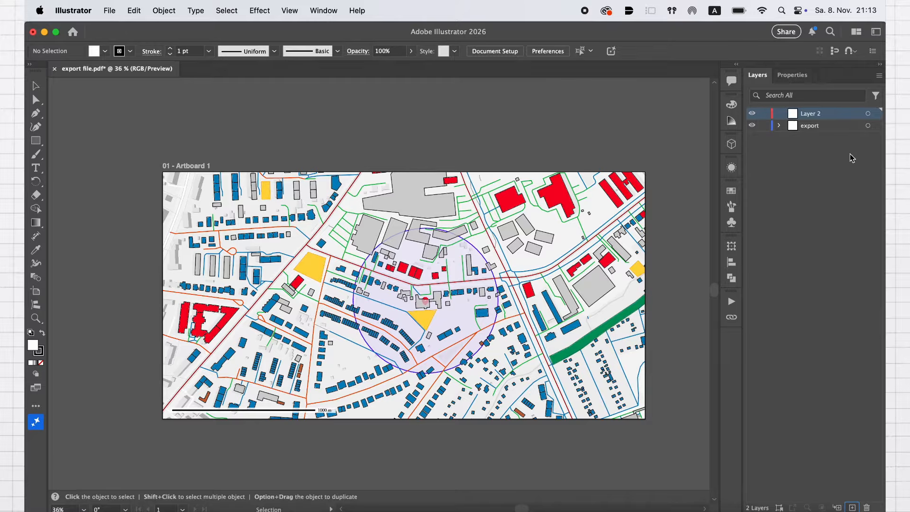
pyautogui.doubleClick(818, 114)
pyautogui.write('buildings')
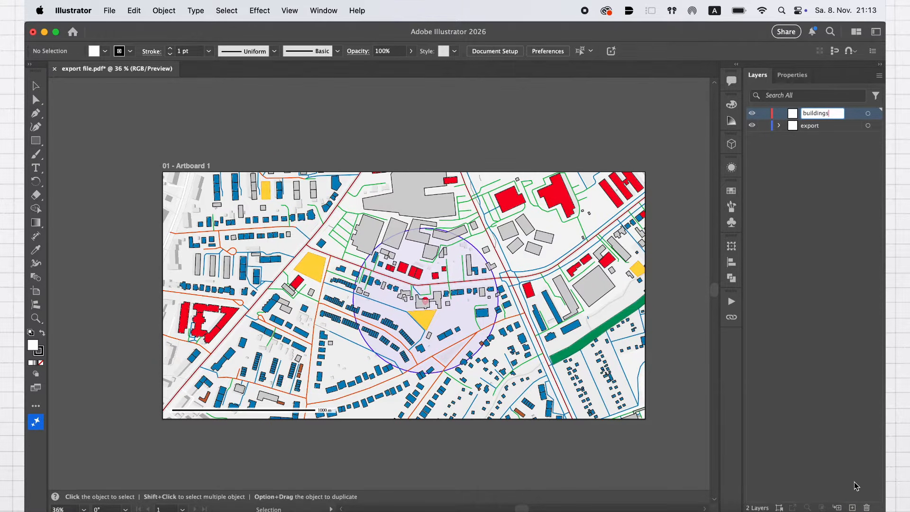
# Add a new layer above the buildings layer and name it "streets"
pyautogui.click(852, 507)
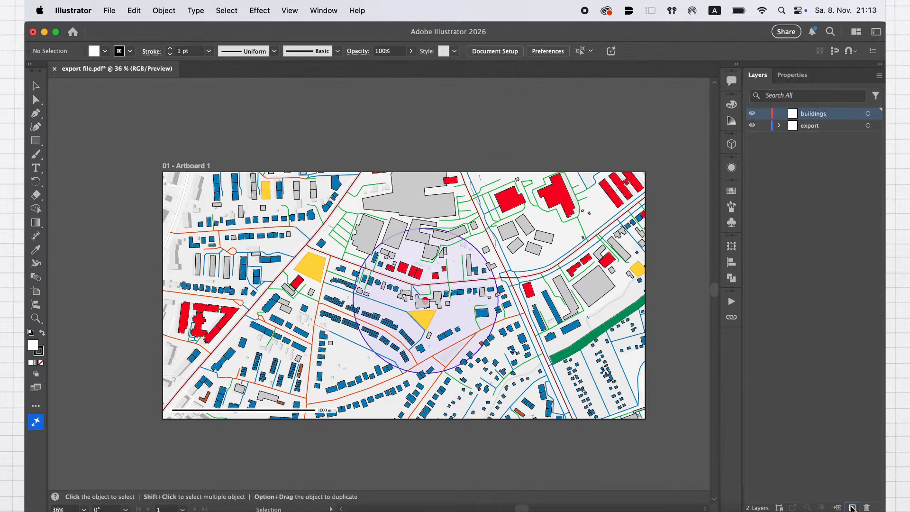
pyautogui.doubleClick(818, 114)
pyautogui.write('streets')
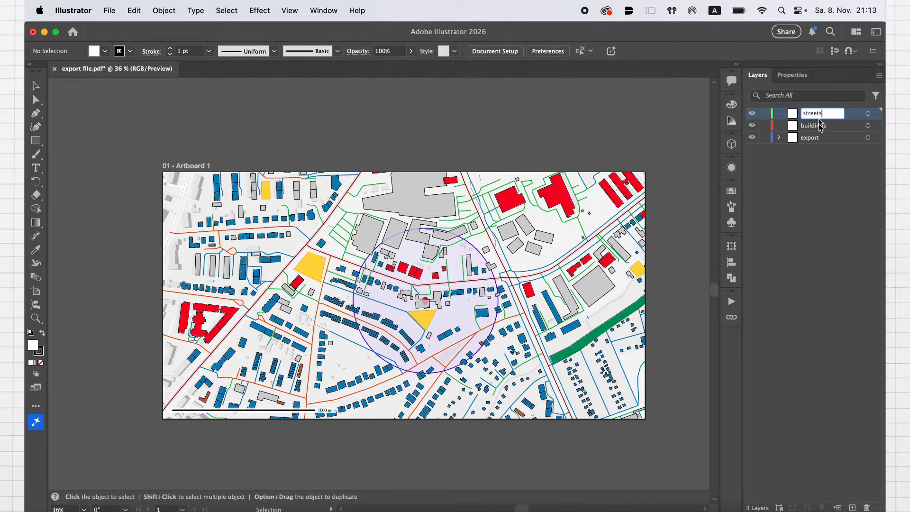
pyautogui.click(821, 180)
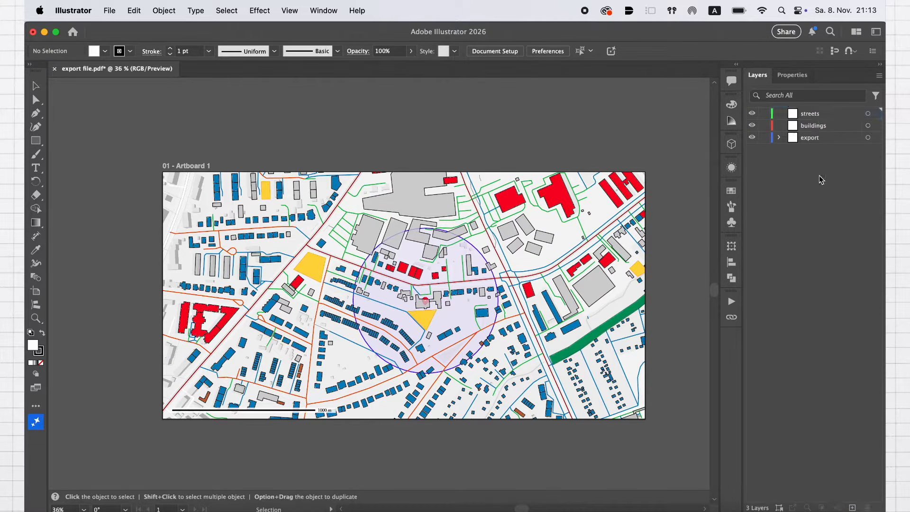
# Add a new layer above the streets layer and name it "info"
pyautogui.click(852, 507)
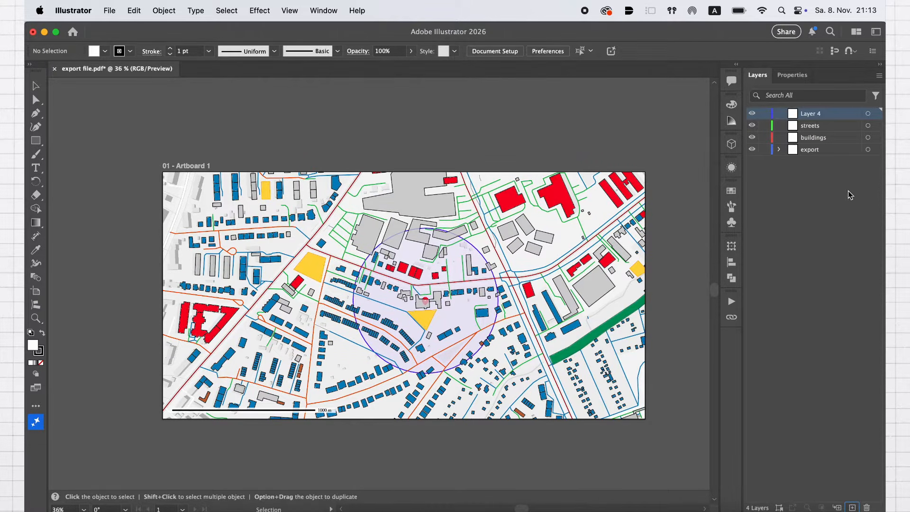
pyautogui.doubleClick(819, 114)
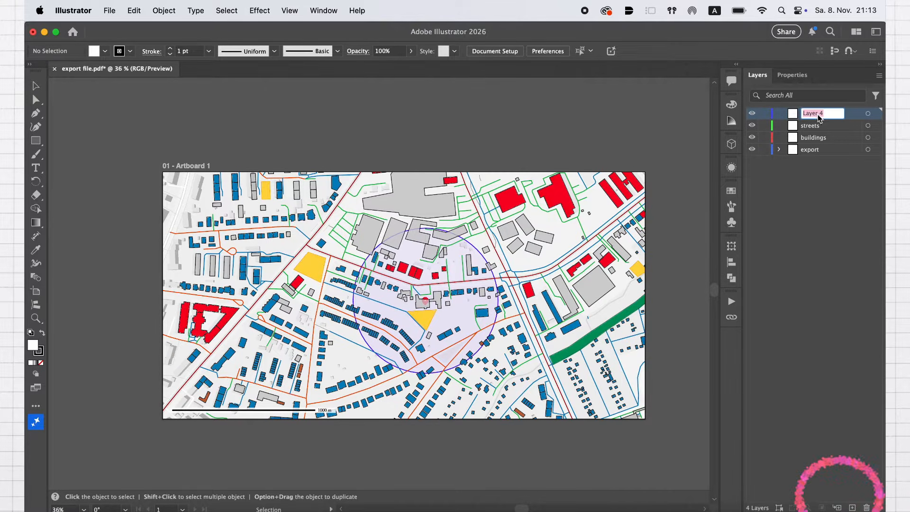
pyautogui.click(827, 263)
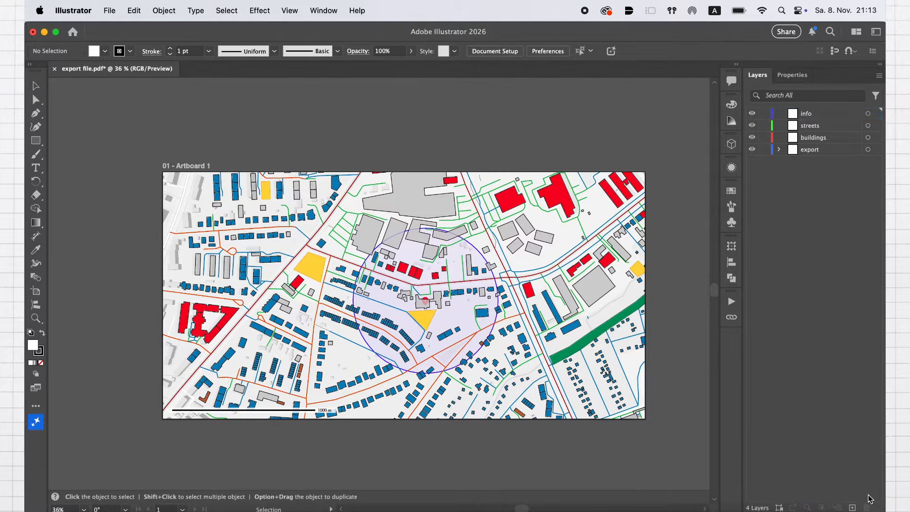
# Add three more layers above the info layer, named "trees", "green" and "texture"
pyautogui.click(853, 507)
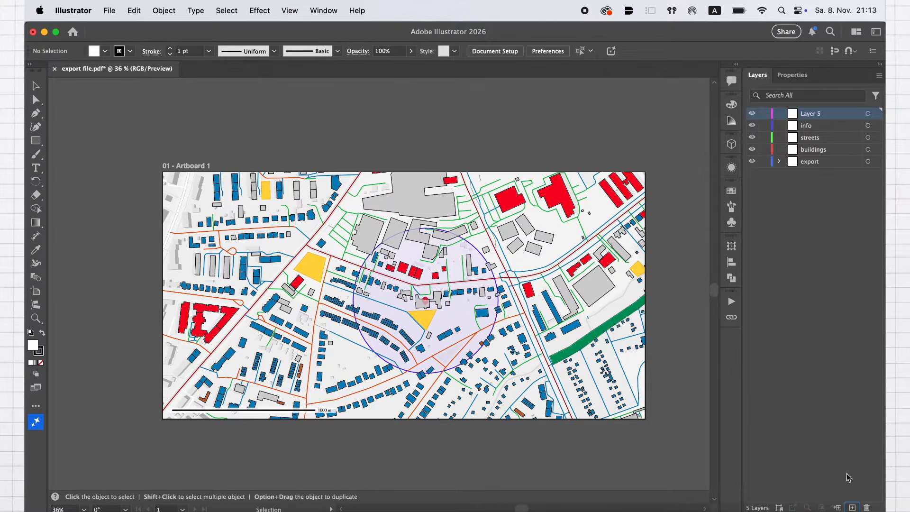
pyautogui.doubleClick(821, 121)
pyautogui.write('tre')
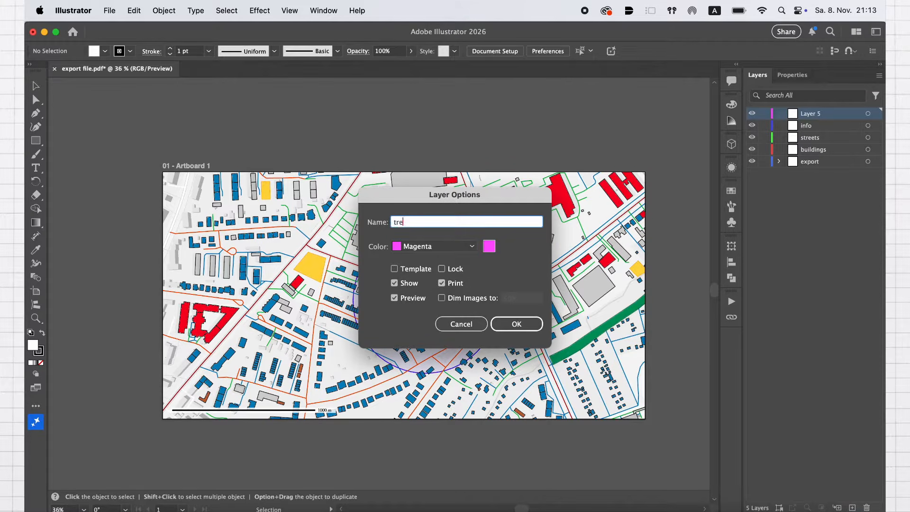
pyautogui.write('s')
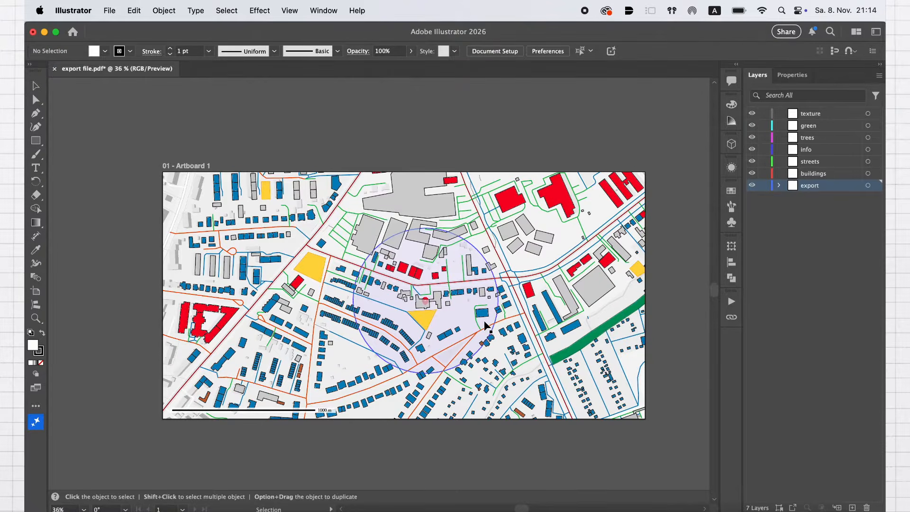
# Select all grey buildings by matching the appearance of one with Direct Selection, and move them from export to the buildings layer
pyautogui.scroll(3, 482, 319)
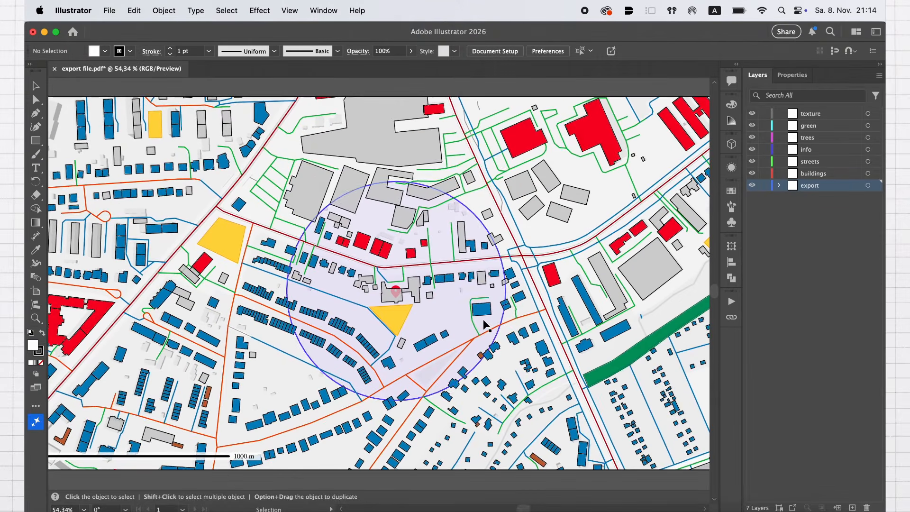
pyautogui.press('a')
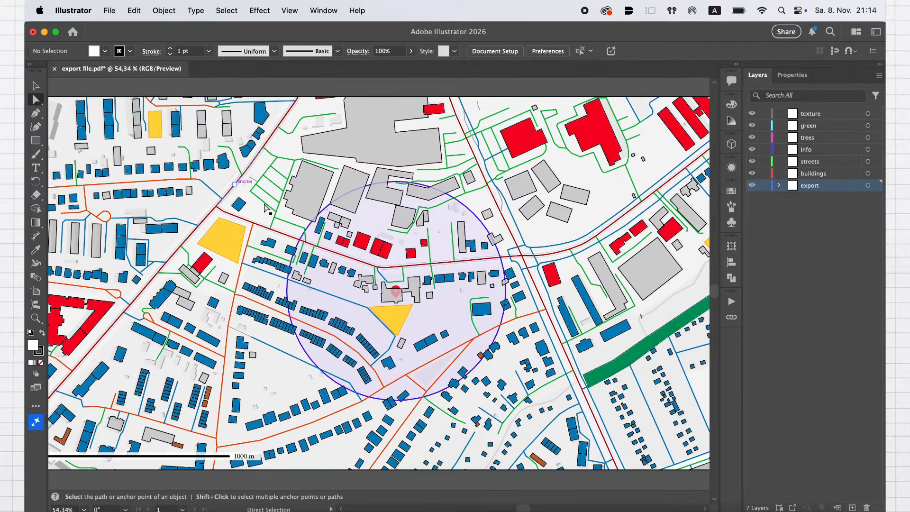
pyautogui.click(318, 201)
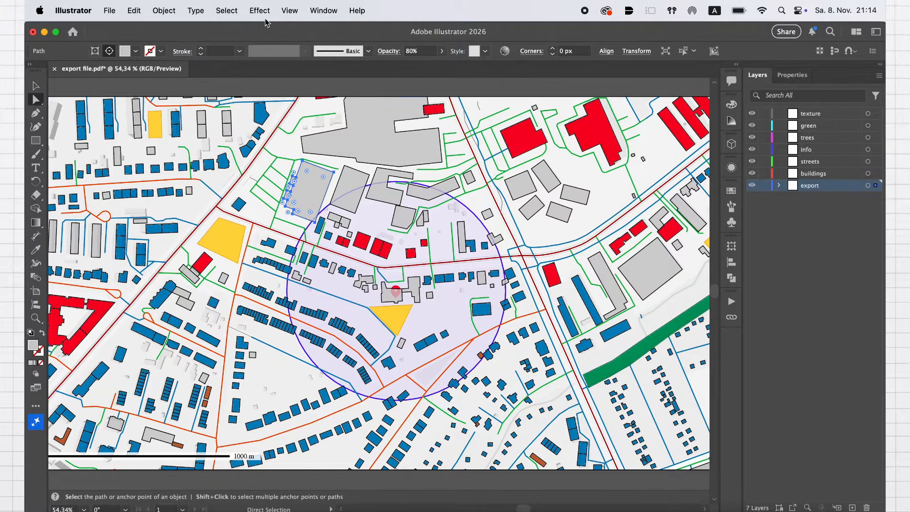
pyautogui.click(226, 10)
pyautogui.moveTo(303, 131)
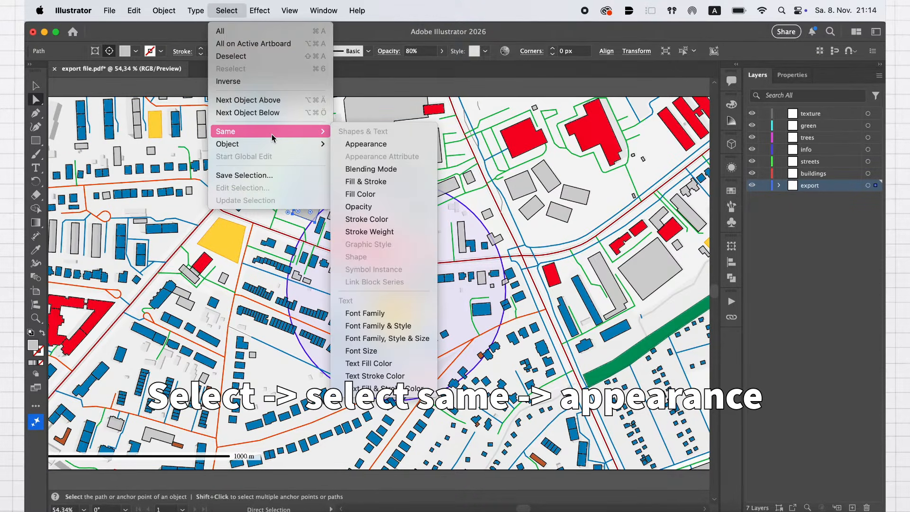
pyautogui.click(351, 144)
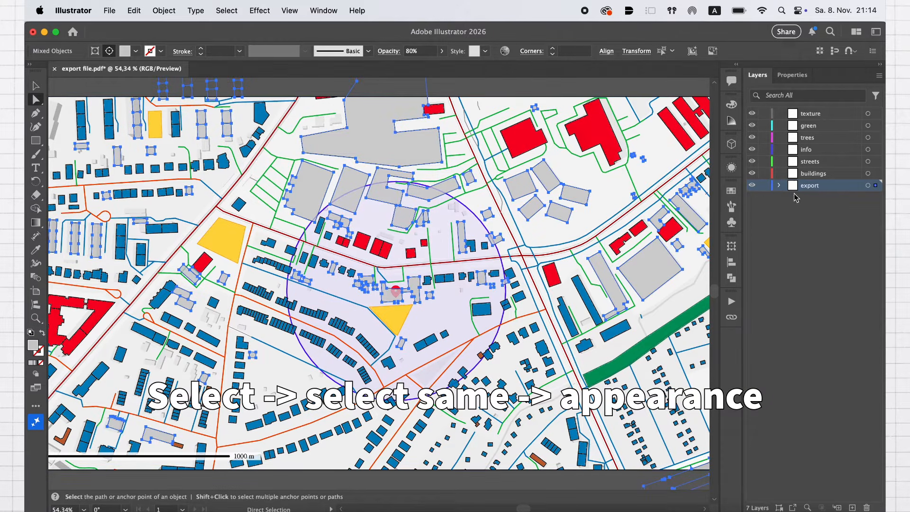
pyautogui.moveTo(875, 186); pyautogui.dragTo(876, 173)
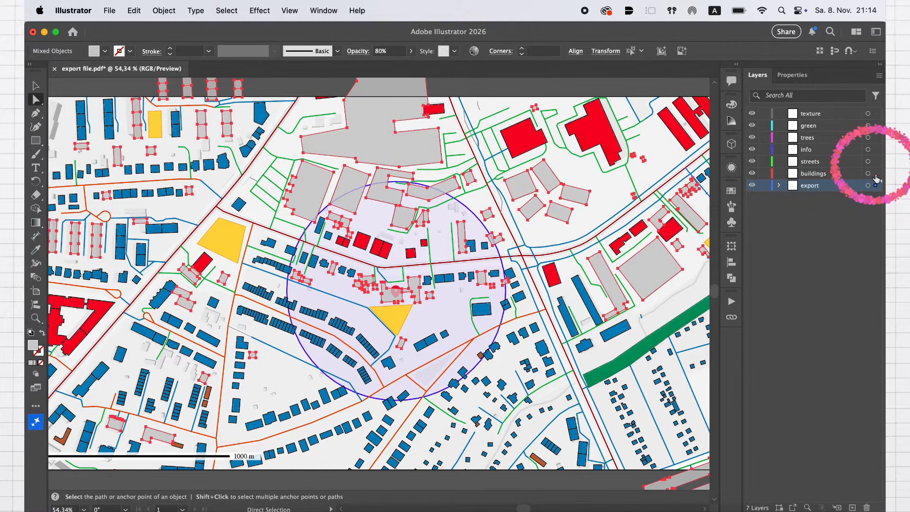
# Select all red buildings by matching appearance and move them to the buildings layer, along with the remaining building colours
pyautogui.click(378, 248)
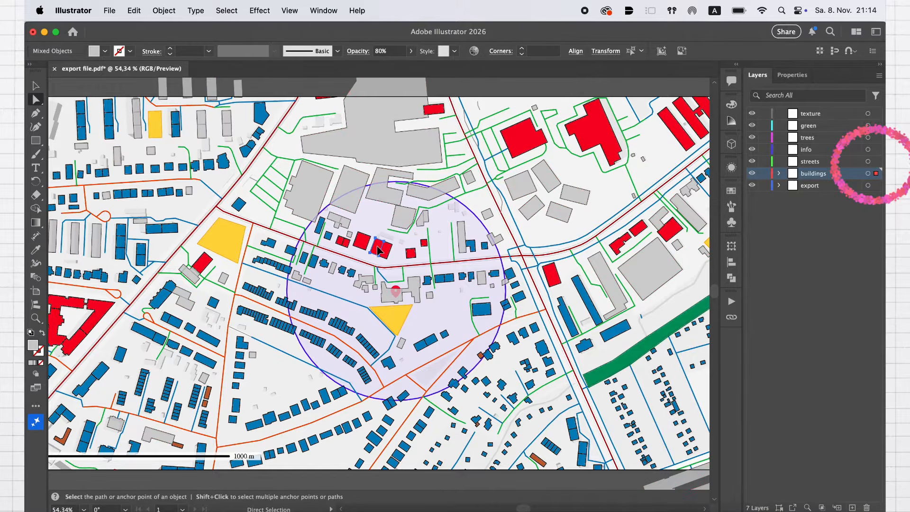
pyautogui.click(237, 10)
pyautogui.moveTo(227, 131)
pyautogui.click(351, 144)
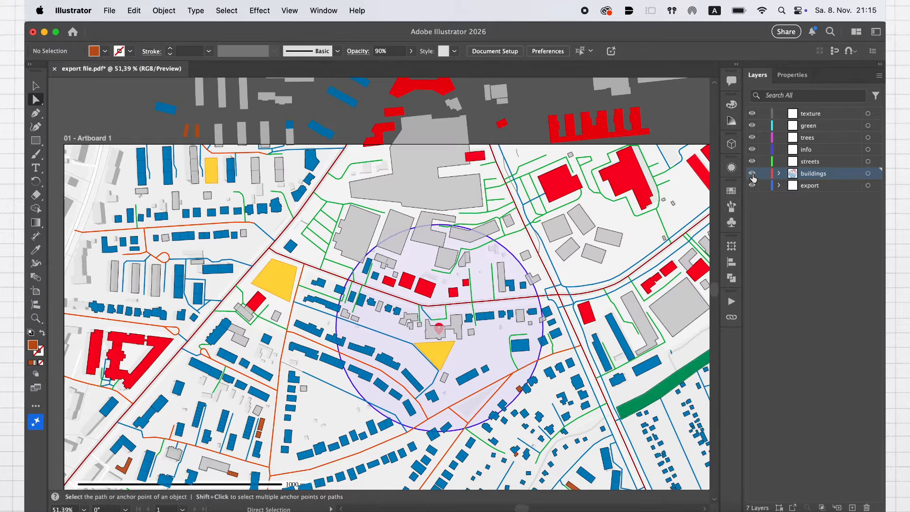
# Hide the export layer briefly to check the separated buildings, show it again, and lock the buildings layer
pyautogui.click(752, 185)
pyautogui.click(752, 175)
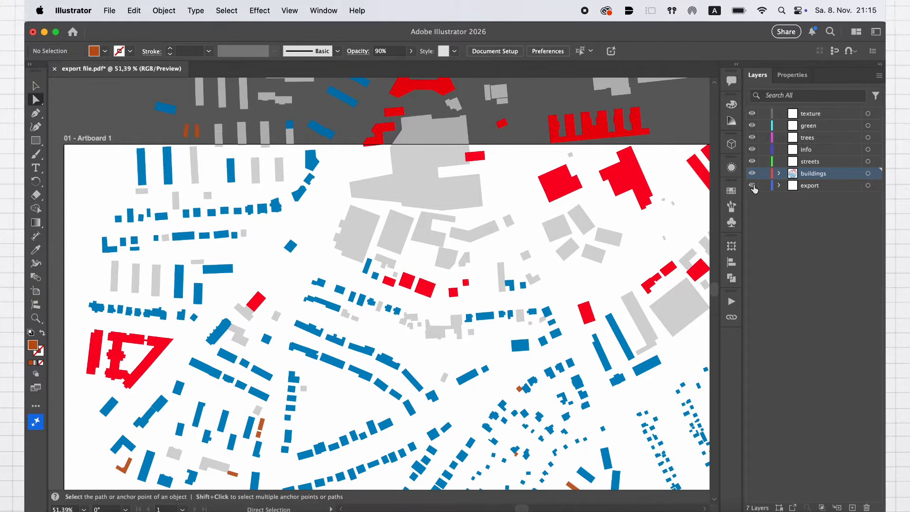
pyautogui.click(753, 186)
pyautogui.scroll(-3, 379, 285)
pyautogui.hscroll(2, 379, 284)
pyautogui.click(764, 173)
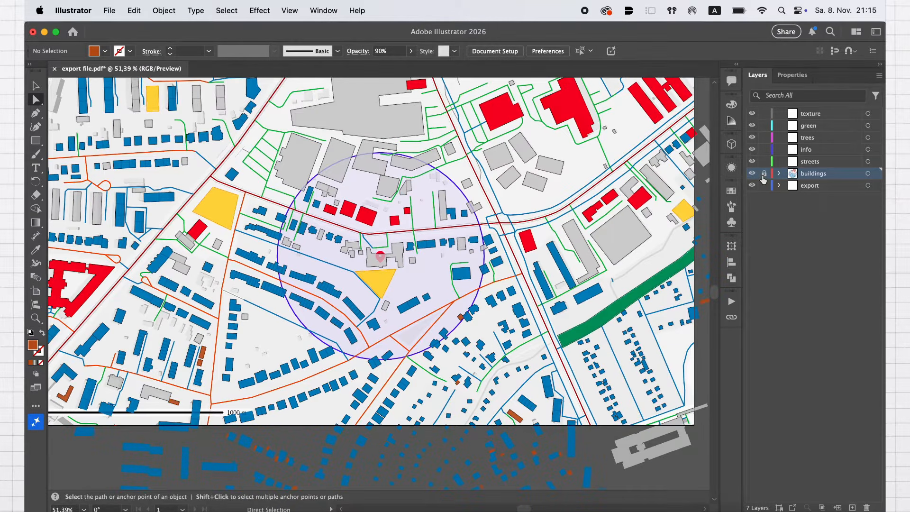
# Select all dark red main streets by matching appearance and move them from export to the streets layer
pyautogui.scroll(5, 389, 265)
pyautogui.click(378, 254)
pyautogui.click(226, 10)
pyautogui.moveTo(308, 131)
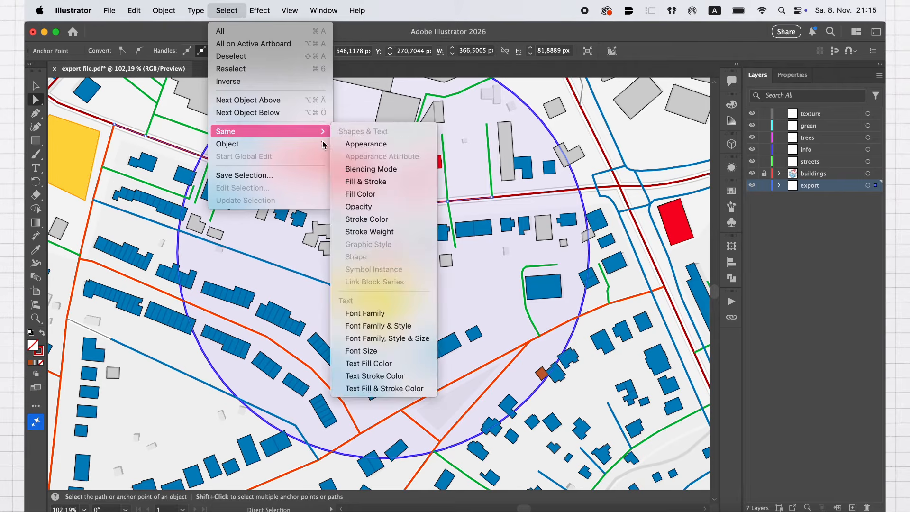
pyautogui.click(363, 144)
pyautogui.moveTo(876, 186); pyautogui.dragTo(876, 161)
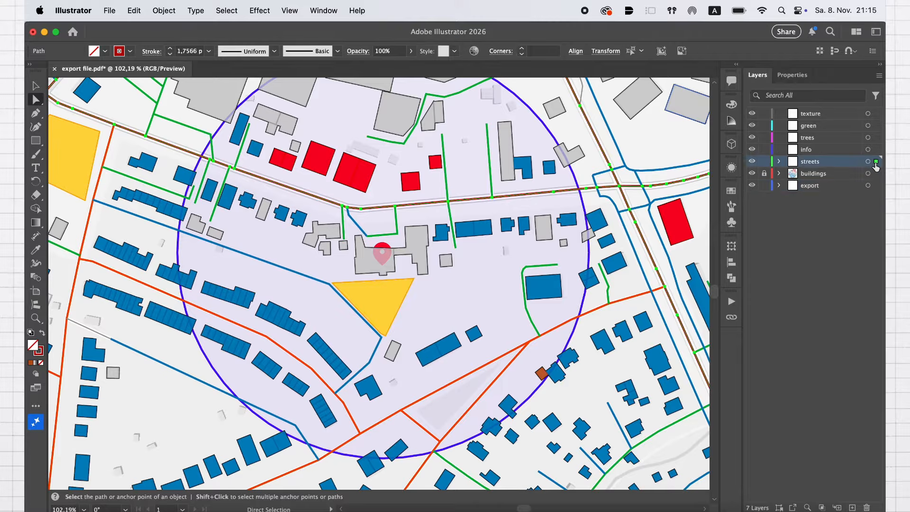
# Select all green paths with the same appearance as the one beside the pin for the streets layer
pyautogui.scroll(5, 420, 222)
pyautogui.click(371, 216)
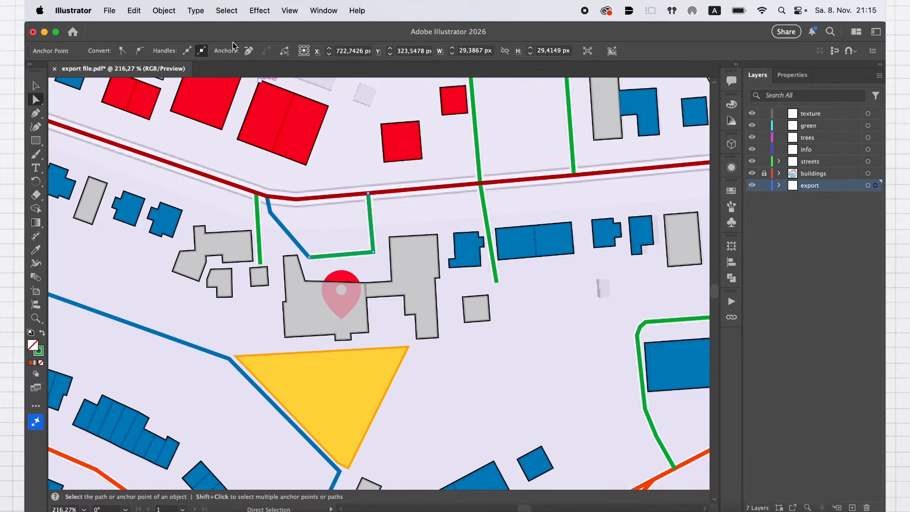
pyautogui.click(226, 10)
pyautogui.moveTo(308, 133)
pyautogui.click(363, 145)
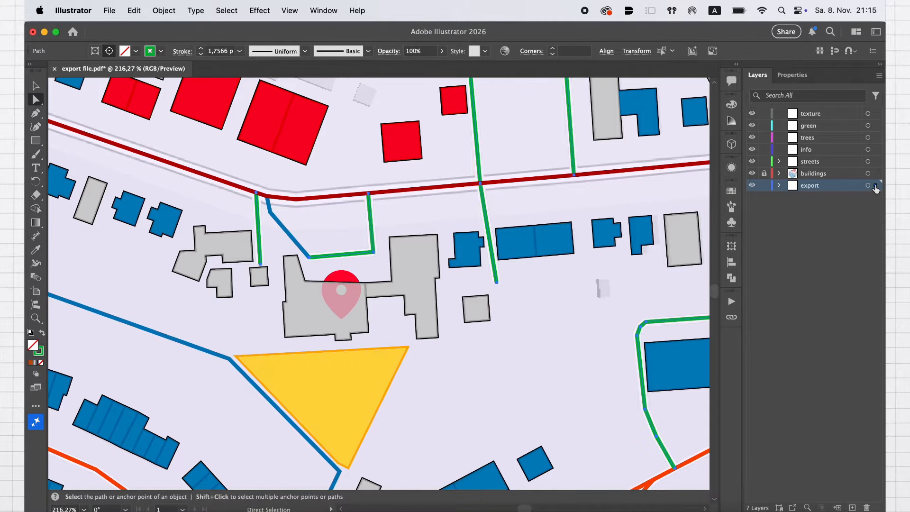
# Select all blue streets matching the short one above the pin and move them to the streets layer
pyautogui.click(285, 229)
pyautogui.click(226, 10)
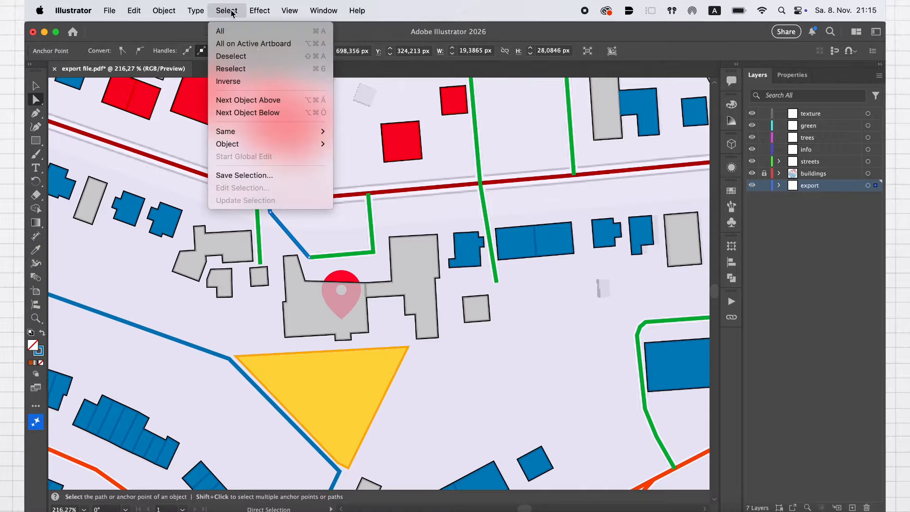
pyautogui.moveTo(280, 131)
pyautogui.click(346, 143)
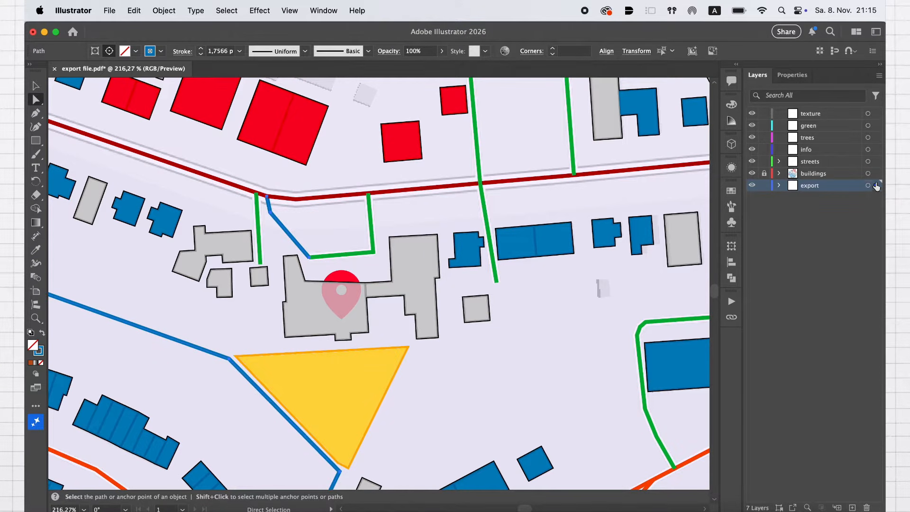
pyautogui.click(876, 186)
# Select all streets with the same appearance as the long blue street southwest of the circle
pyautogui.scroll(-5, 566, 360)
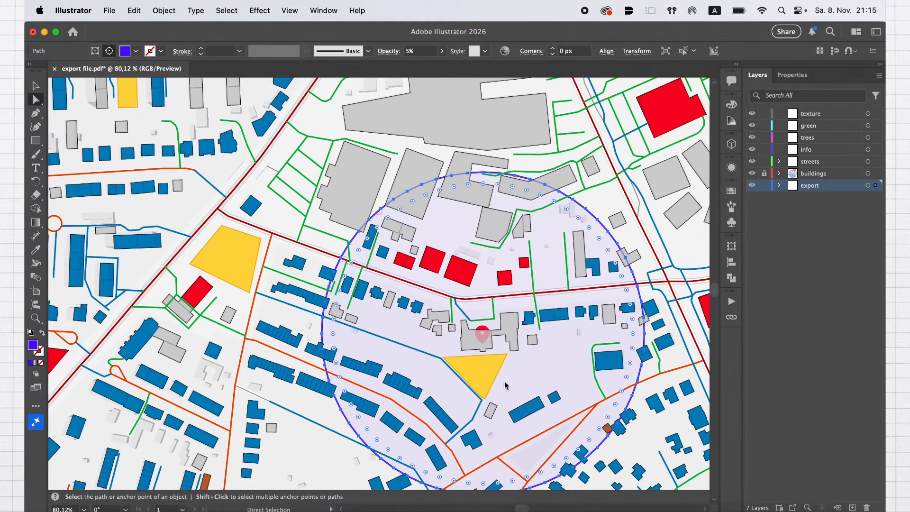
pyautogui.click(332, 431)
pyautogui.click(226, 11)
pyautogui.moveTo(285, 131)
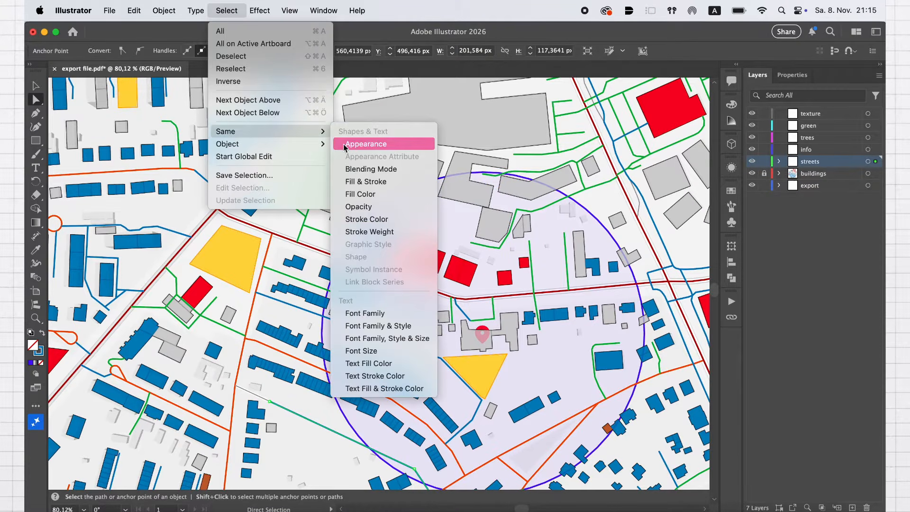
pyautogui.click(345, 144)
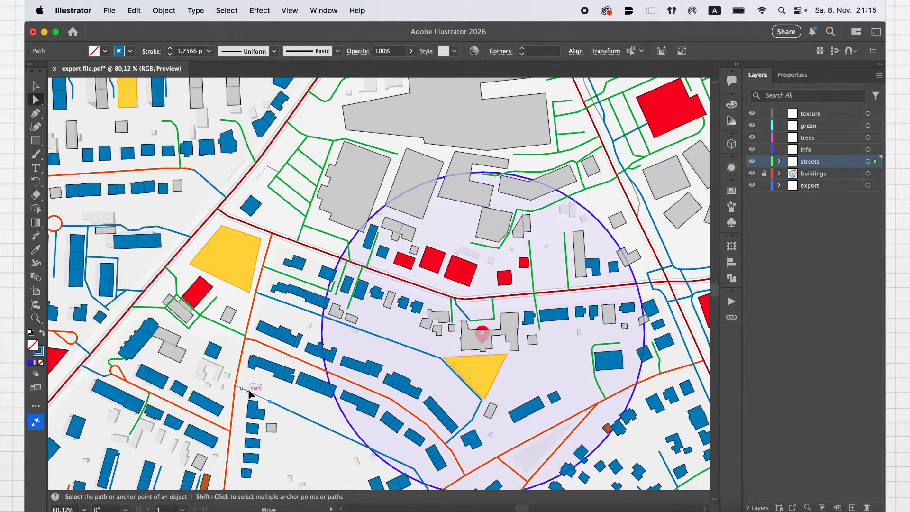
# Select all paths with the same appearance as the short segment at the western end of that blue street
pyautogui.click(249, 391)
pyautogui.click(231, 11)
pyautogui.moveTo(308, 132)
pyautogui.click(348, 145)
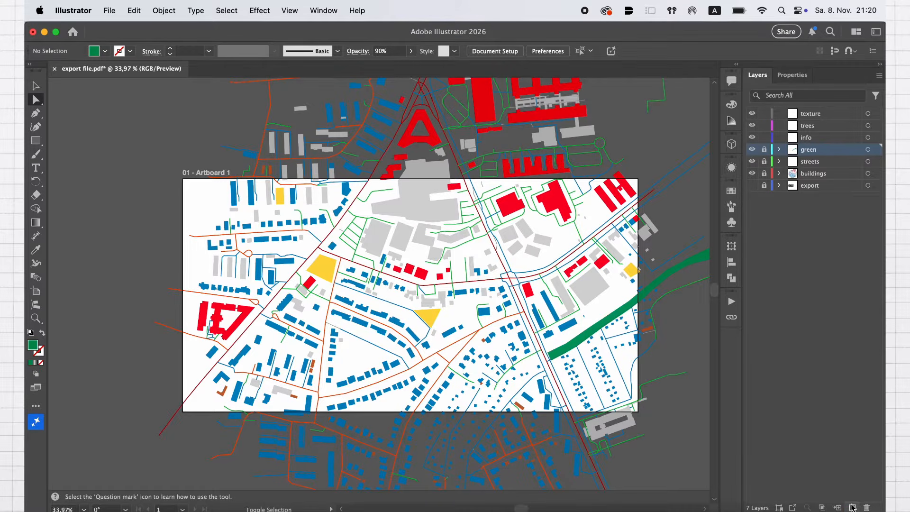
# Add a new layer named "help" and place it between the buildings and export layers
pyautogui.click(852, 507)
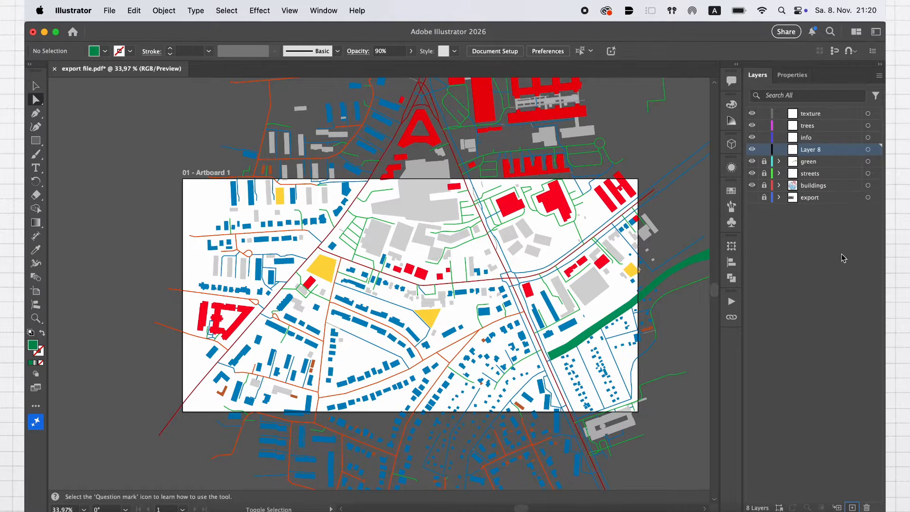
pyautogui.doubleClick(821, 151)
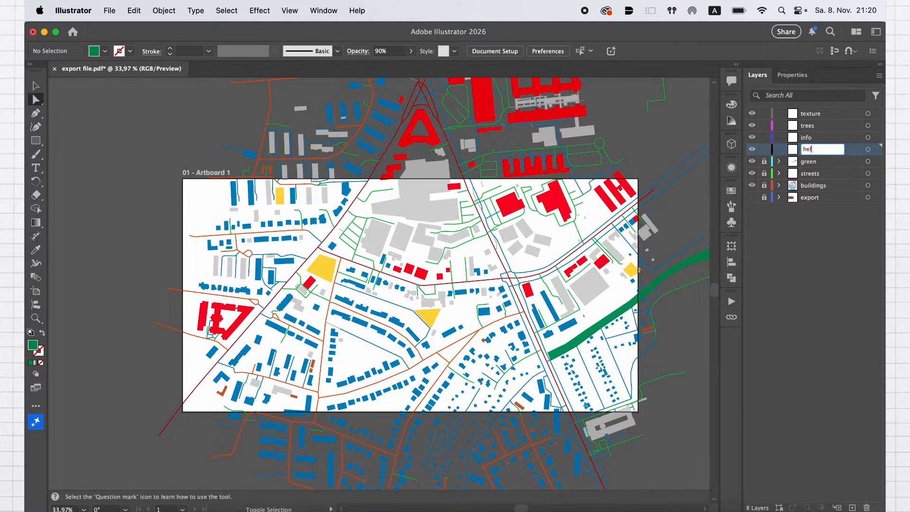
pyautogui.click(801, 227)
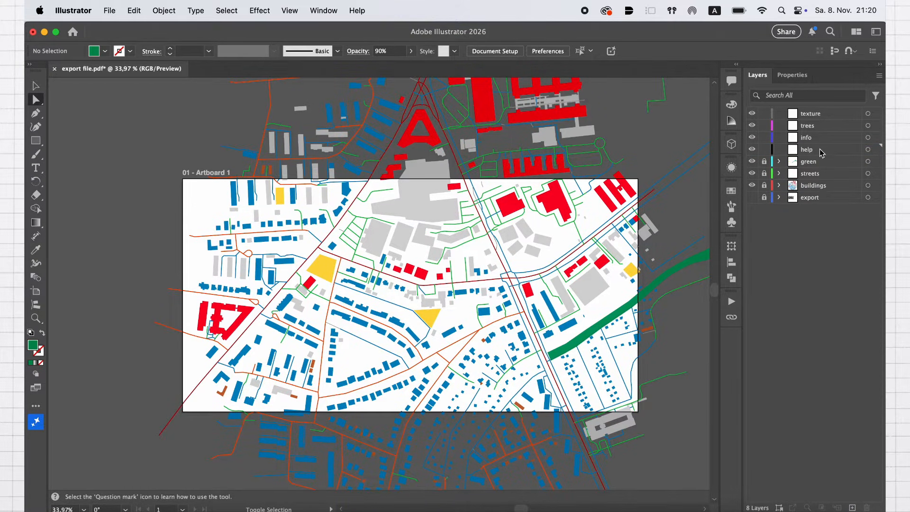
pyautogui.moveTo(821, 153); pyautogui.dragTo(823, 192)
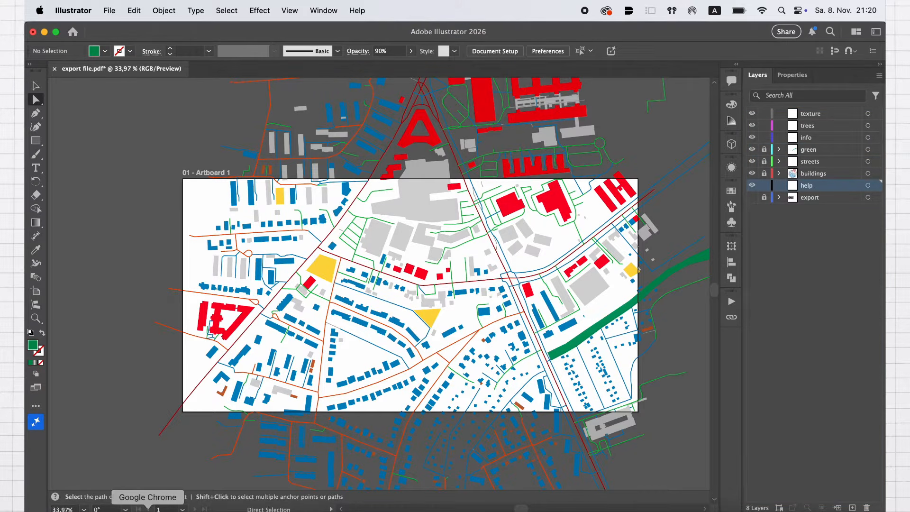
# Copy the brown and beige reference map image from Pinterest in Google Chrome and paste it onto the help layer in Illustrator
pyautogui.click(147, 508)
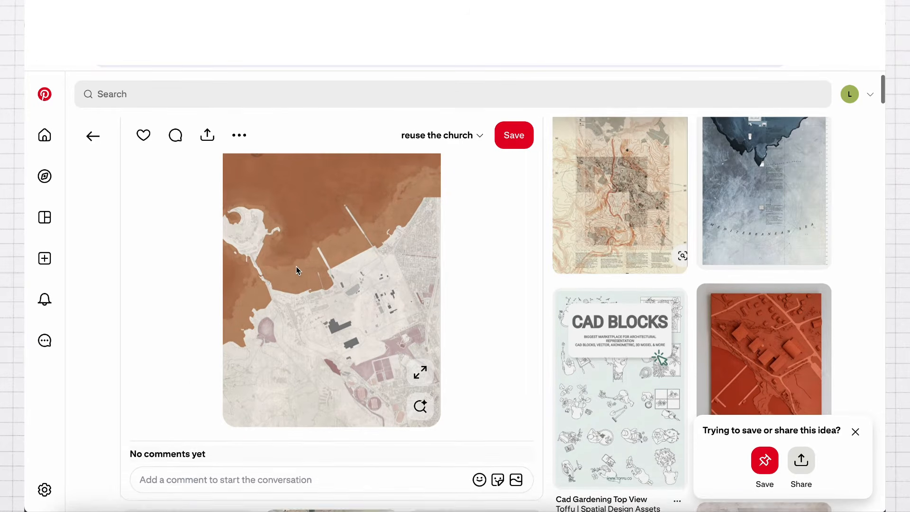
pyautogui.rightClick(297, 266)
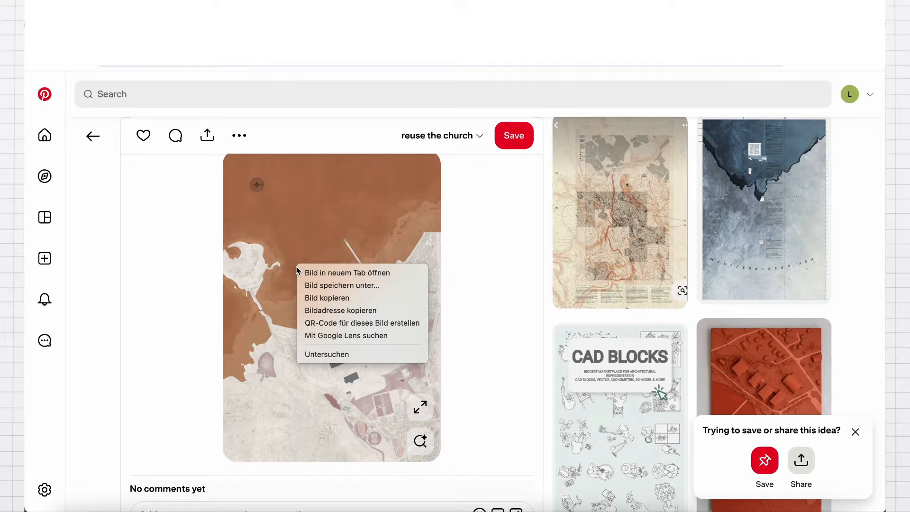
pyautogui.click(334, 298)
pyautogui.press('super+Tab')
pyautogui.press('super+v')
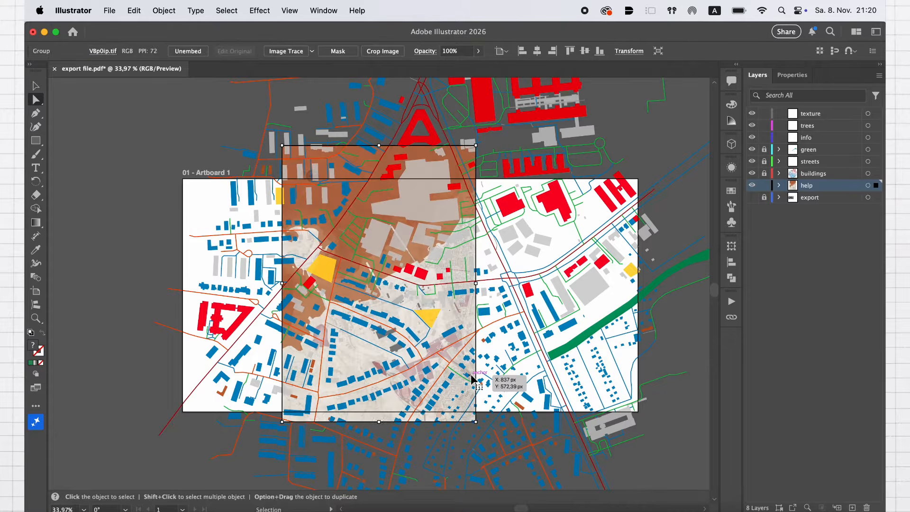
# Move the brown and beige reference image off the artboard to its west side and scale it down
pyautogui.scroll(-3, 455, 313)
pyautogui.click(37, 86)
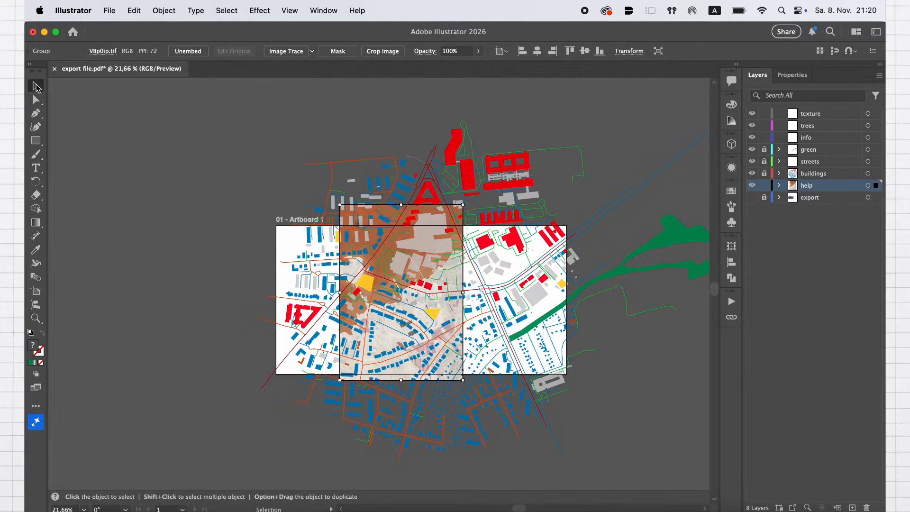
pyautogui.moveTo(351, 237); pyautogui.dragTo(150, 229)
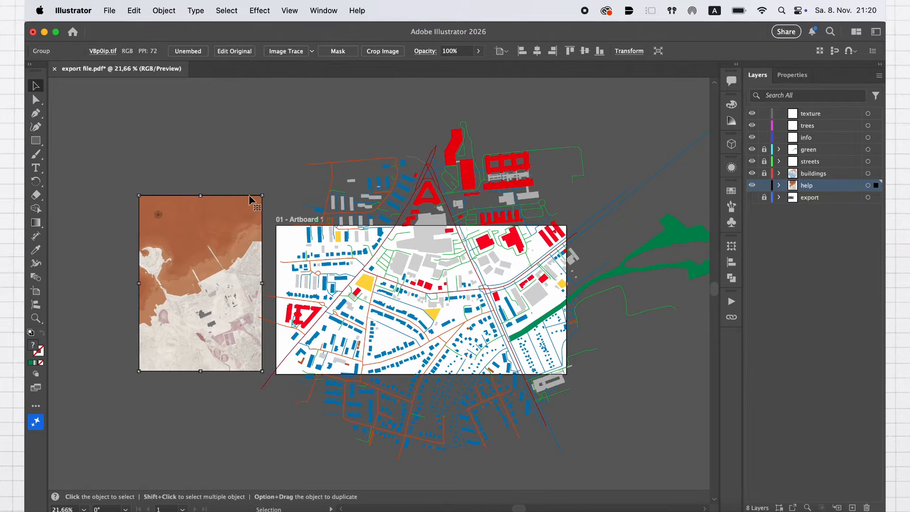
pyautogui.moveTo(263, 196); pyautogui.dragTo(240, 238)
# Copy the red and beige site plan from Pinterest in Google Chrome, paste it in Illustrator, and place it beside the first reference image
pyautogui.click(163, 503)
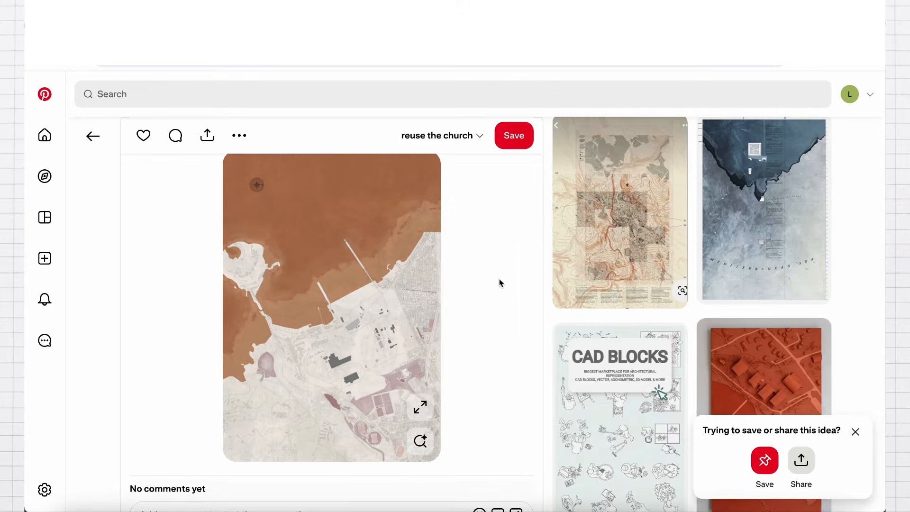
pyautogui.scroll(-3, 500, 283)
pyautogui.scroll(-2, 500, 282)
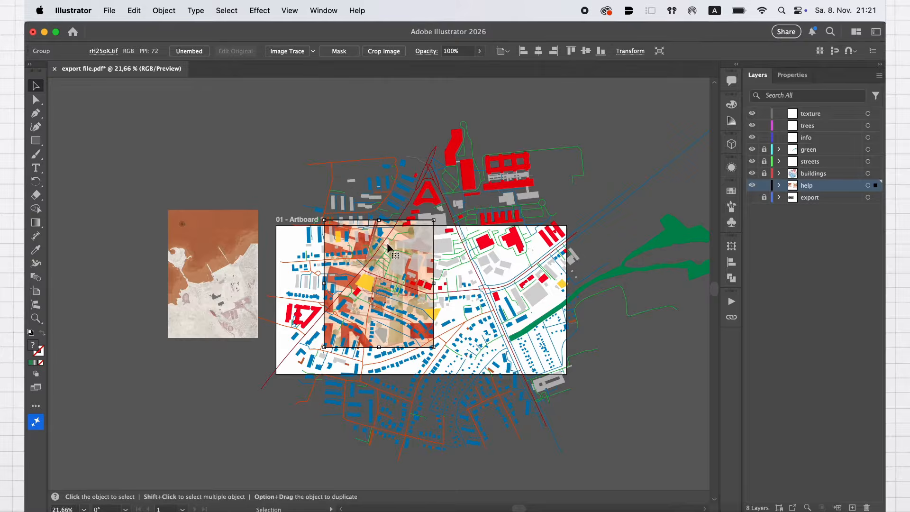
pyautogui.moveTo(420, 245); pyautogui.dragTo(151, 236)
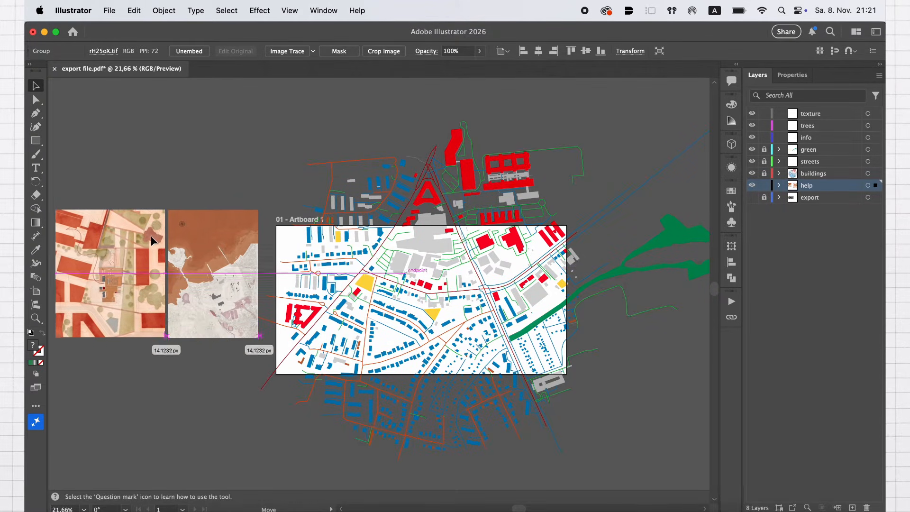
pyautogui.click(229, 188)
# Lock the help layer, unlock the buildings layer, and select all grey buildings with the same appearance
pyautogui.scroll(3, 230, 191)
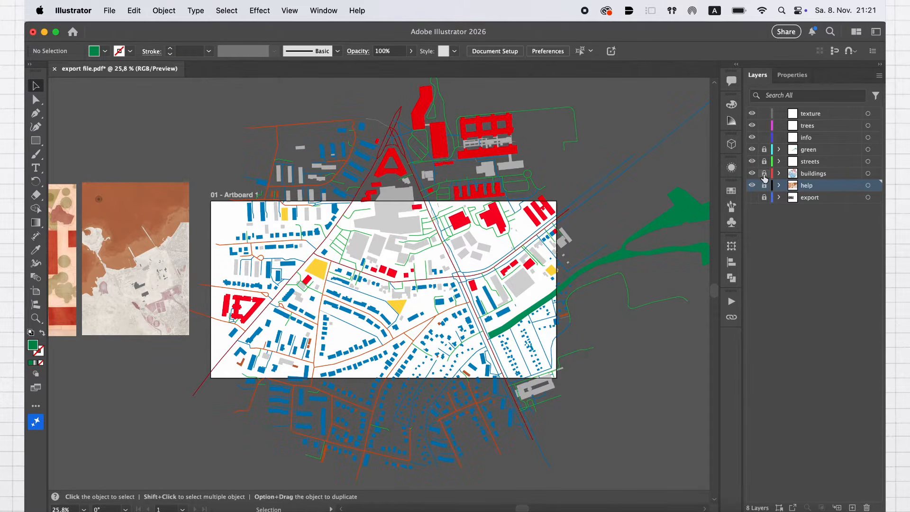
pyautogui.scroll(5, 438, 314)
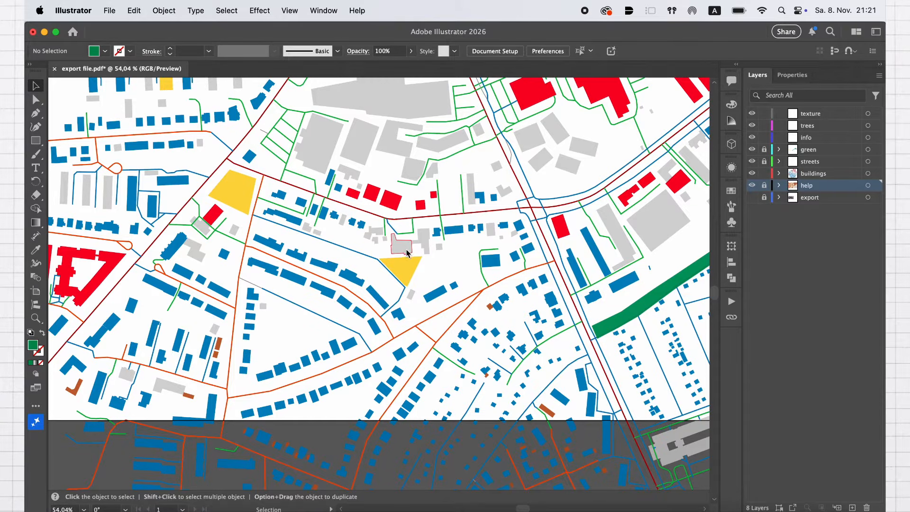
pyautogui.moveTo(406, 252); pyautogui.dragTo(416, 182)
pyautogui.click(226, 10)
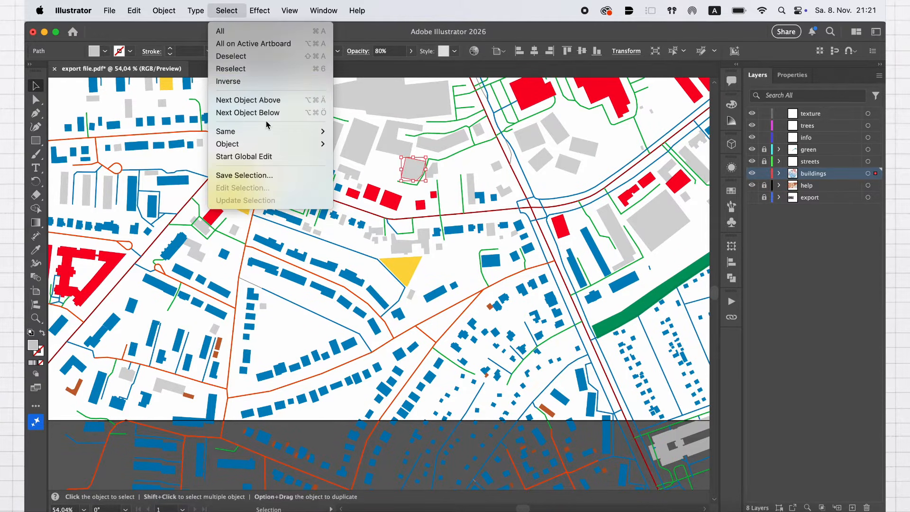
pyautogui.moveTo(322, 132)
pyautogui.click(361, 144)
pyautogui.press('super+0')
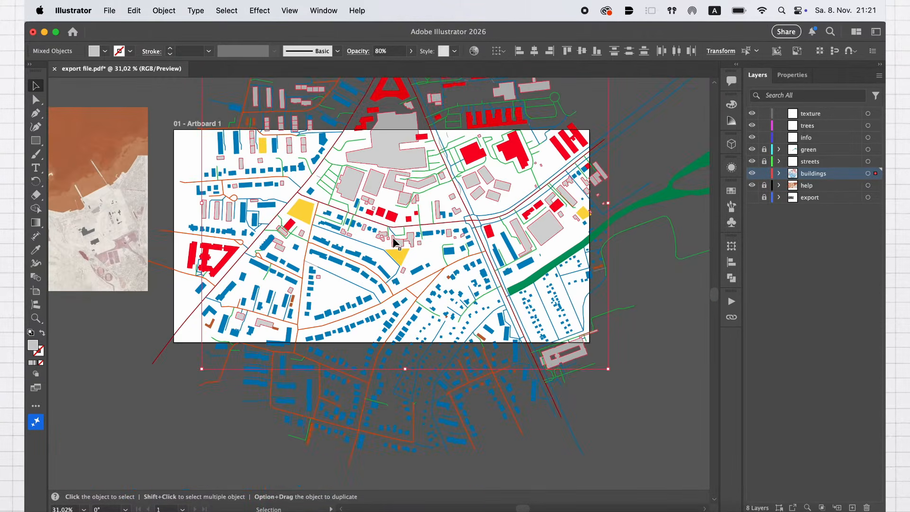
# Recolor the selected grey buildings with a dark brown sampled from the water area of the reference image
pyautogui.click(37, 251)
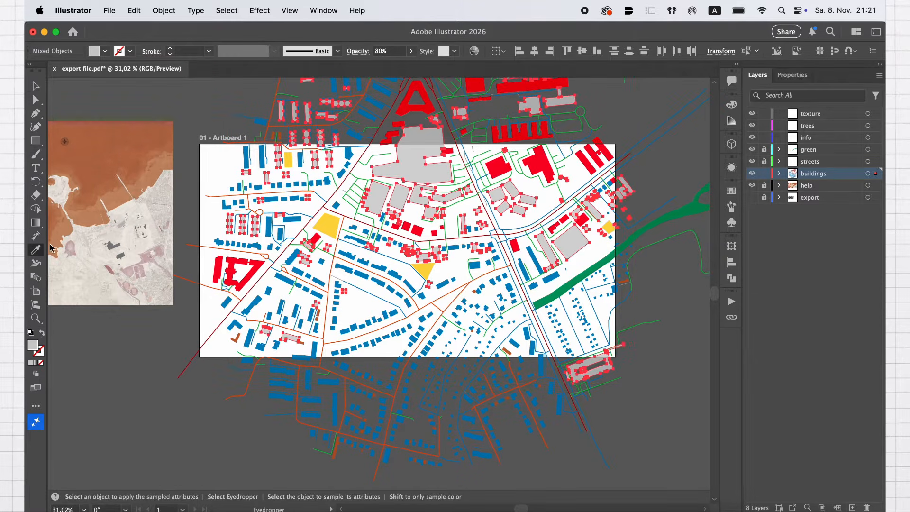
pyautogui.click(88, 219)
pyautogui.scroll(5, 437, 247)
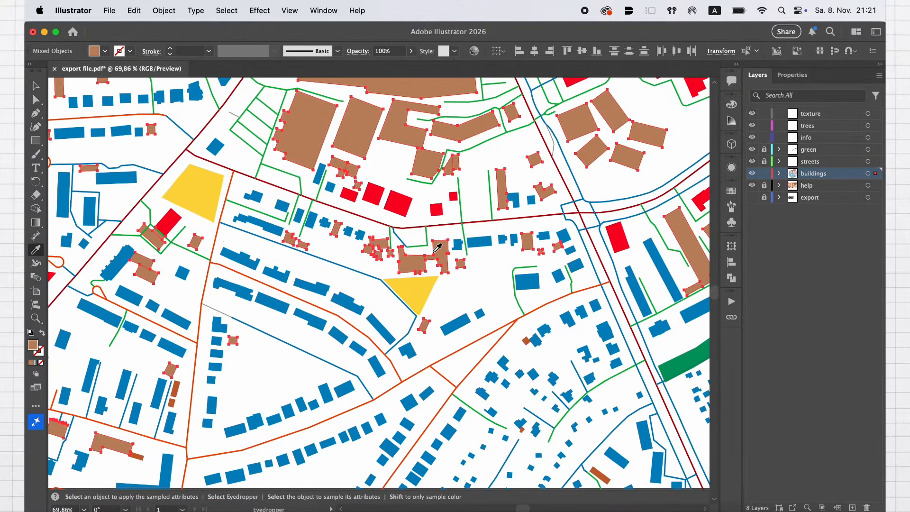
pyautogui.scroll(-5, 437, 247)
pyautogui.scroll(3, 436, 248)
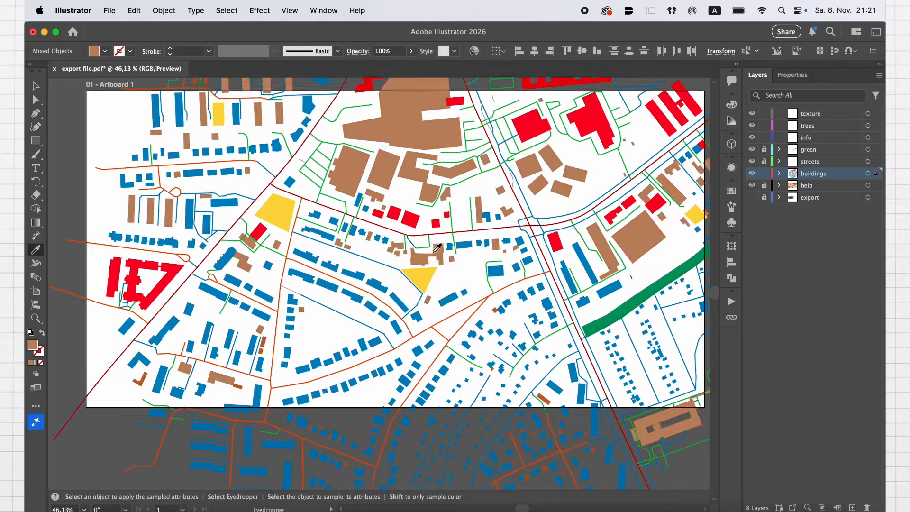
pyautogui.hscroll(-5, 437, 248)
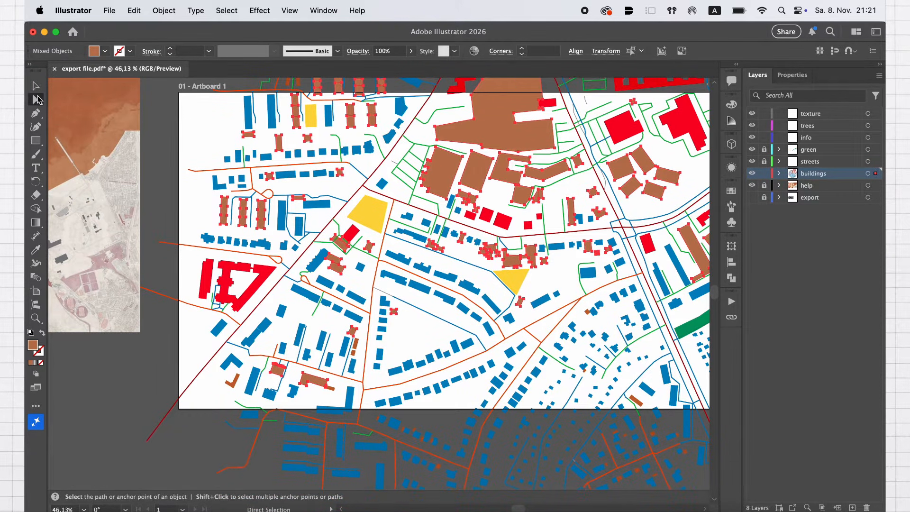
# Select all red buildings with the same appearance and recolor them with the lighter brown sampled from the reference image's coastline
pyautogui.click(37, 99)
pyautogui.click(505, 222)
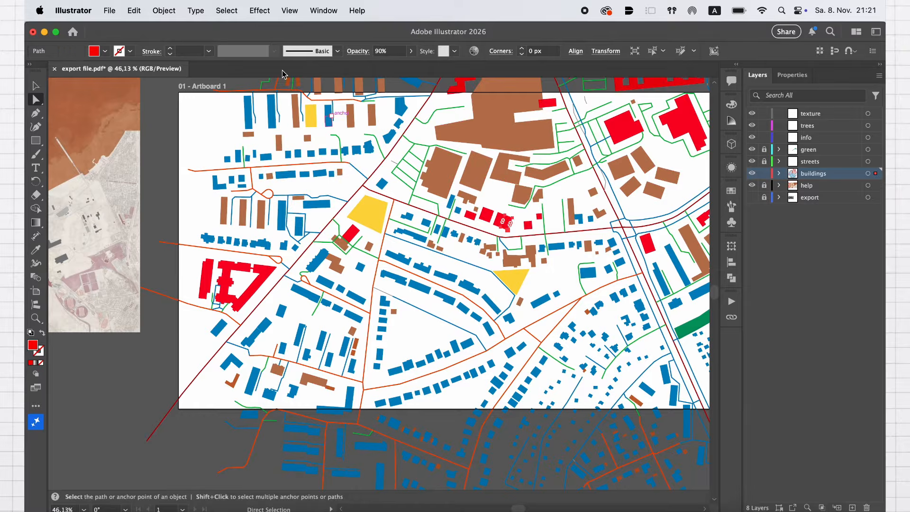
pyautogui.click(229, 12)
pyautogui.moveTo(305, 132)
pyautogui.click(366, 144)
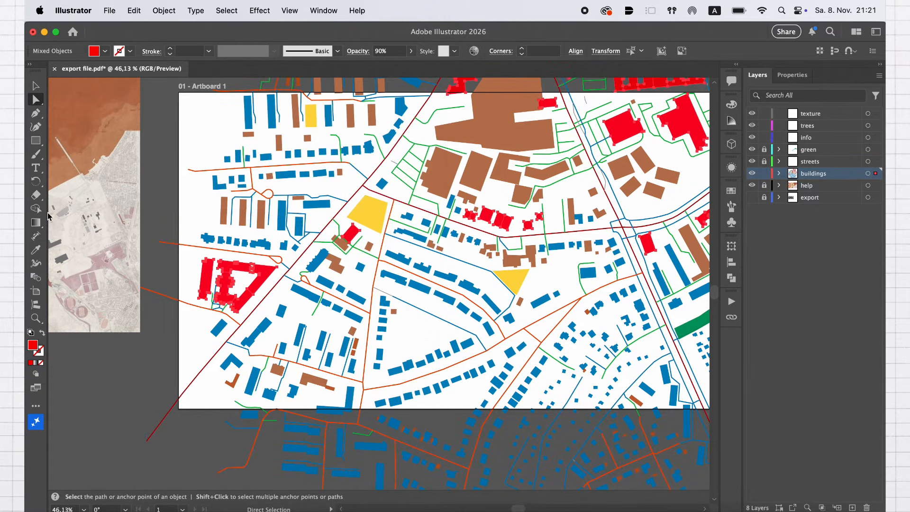
pyautogui.click(35, 250)
pyautogui.click(90, 159)
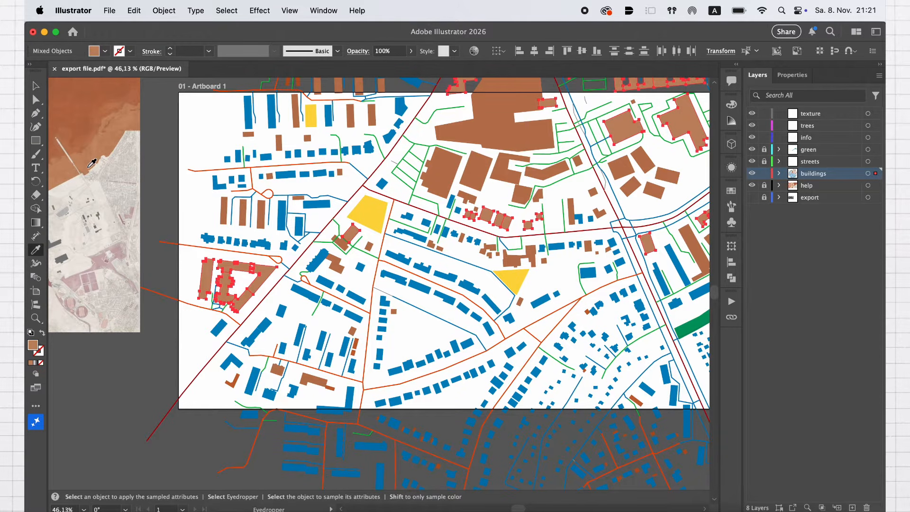
# Select all blue buildings with the same appearance as the small one south of the dark red road
pyautogui.click(35, 100)
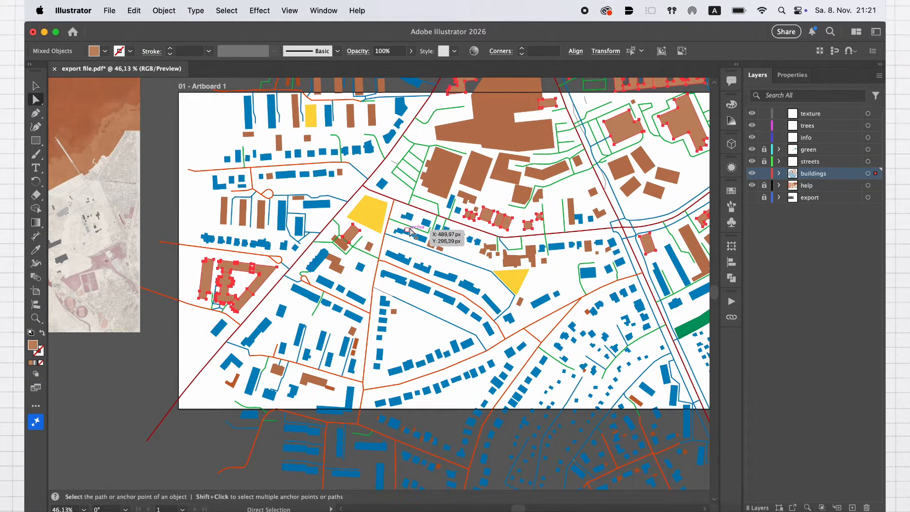
pyautogui.scroll(2, 443, 233)
pyautogui.click(454, 237)
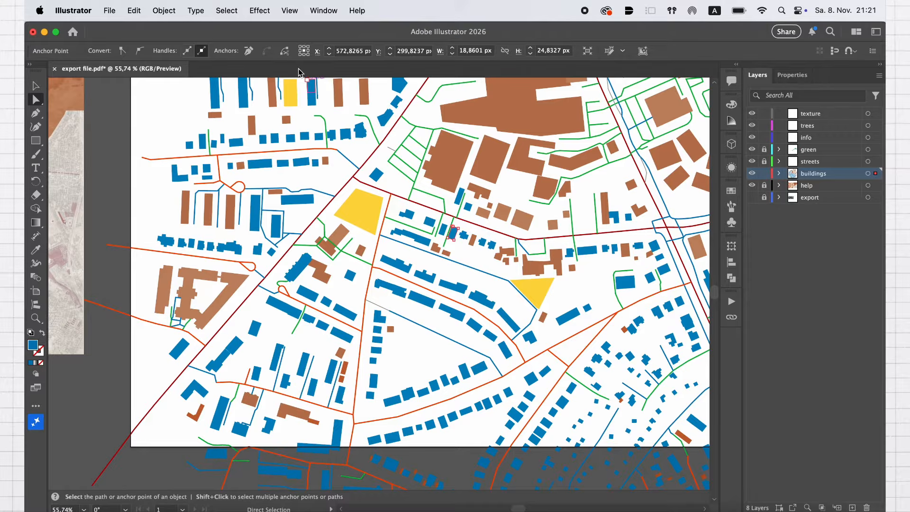
pyautogui.click(227, 10)
pyautogui.moveTo(300, 131)
pyautogui.click(344, 144)
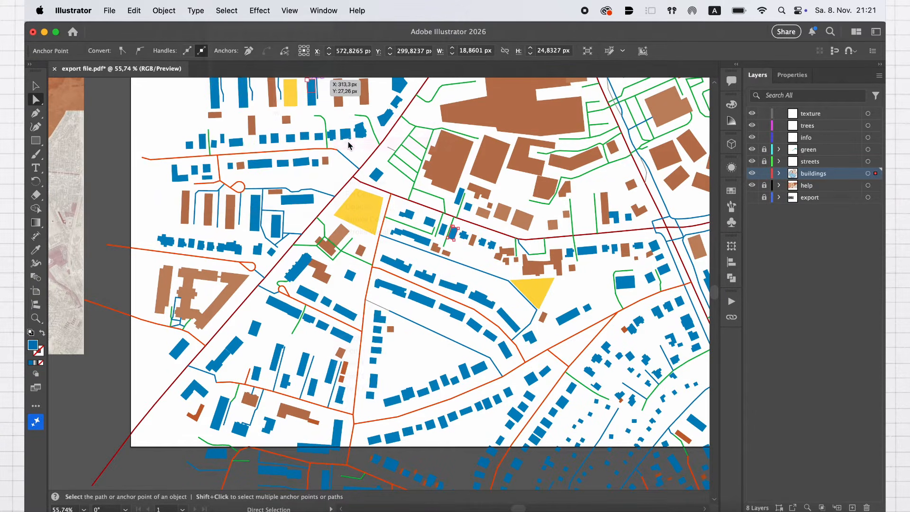
# Try a mauve sampled from the reference image as the fill of the selected buildings and check it across the map
pyautogui.click(37, 249)
pyautogui.click(58, 253)
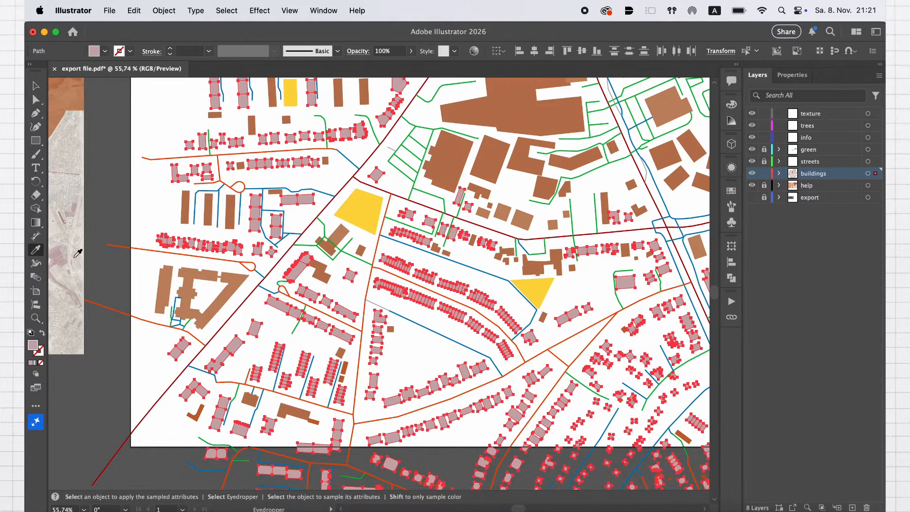
pyautogui.scroll(-3, 202, 277)
pyautogui.scroll(4, 203, 276)
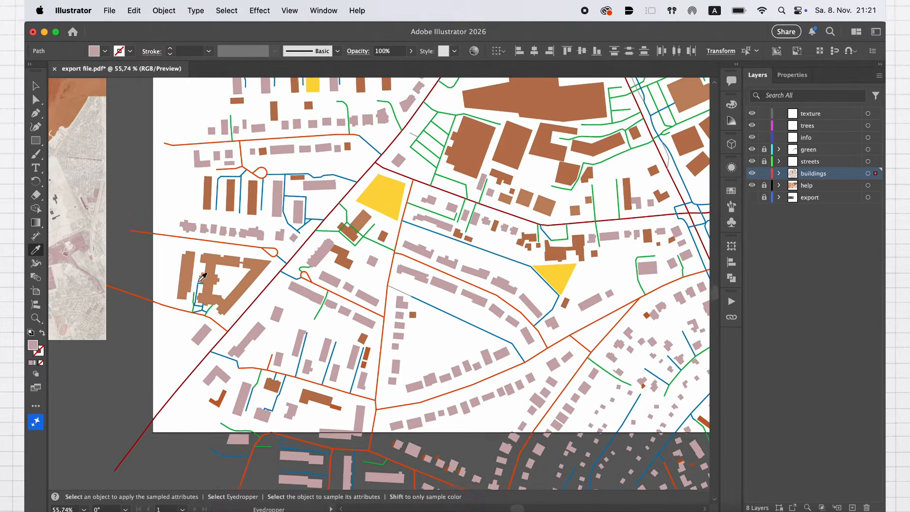
pyautogui.hscroll(3, 202, 276)
pyautogui.scroll(-2, 202, 277)
pyautogui.hscroll(3, 202, 276)
pyautogui.scroll(-2, 202, 277)
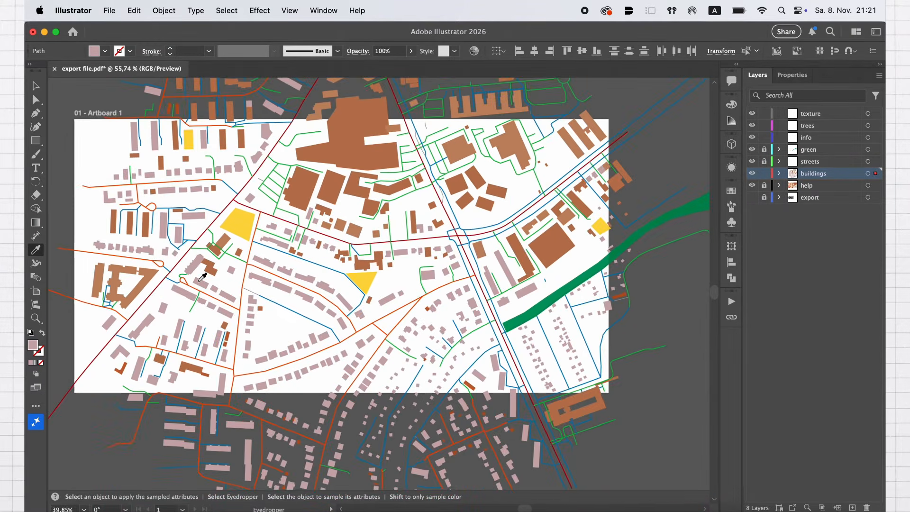
pyautogui.scroll(1, 203, 276)
pyautogui.hscroll(-2, 202, 277)
pyautogui.scroll(4, 123, 211)
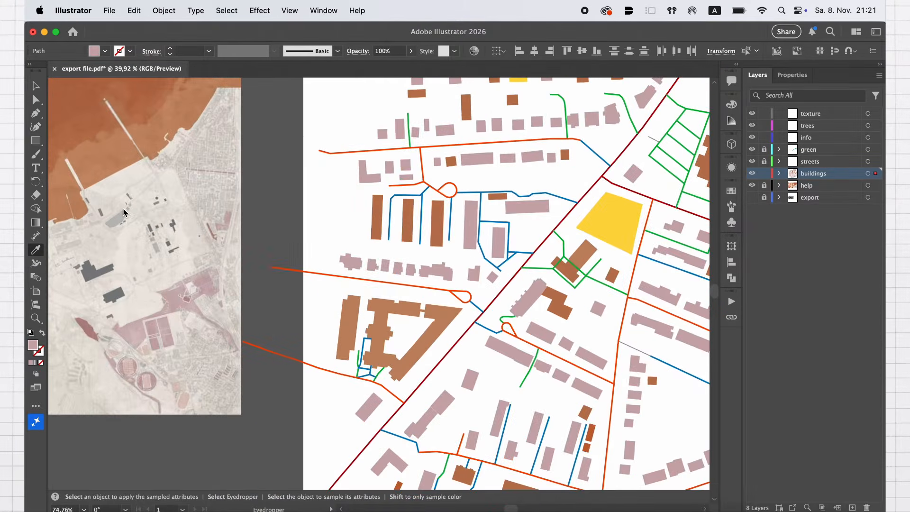
# Fill the selected buildings with the reference image's light brown and lighten that fill to #d3b098
pyautogui.click(109, 166)
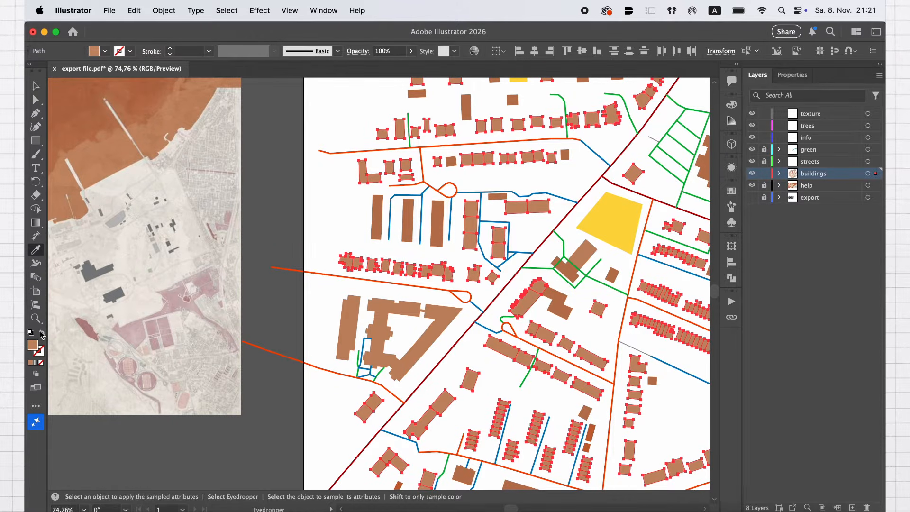
pyautogui.doubleClick(38, 349)
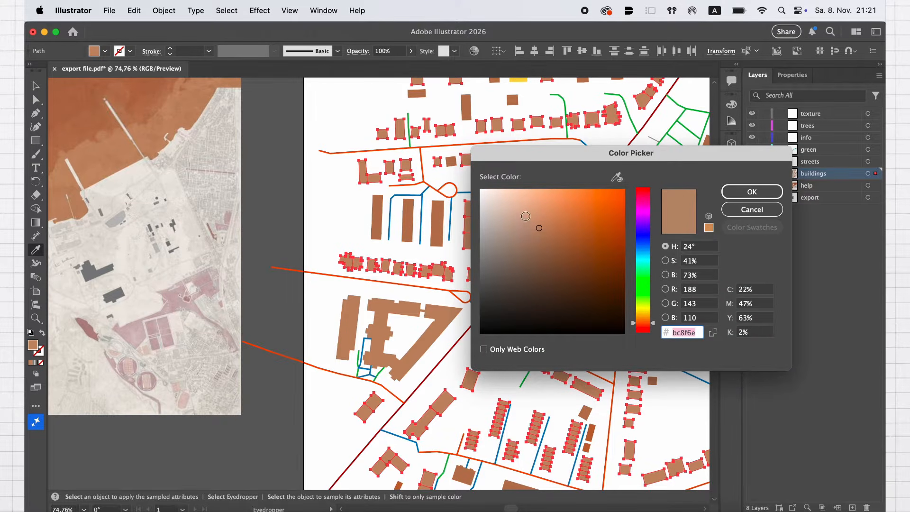
pyautogui.moveTo(526, 216); pyautogui.dragTo(521, 213)
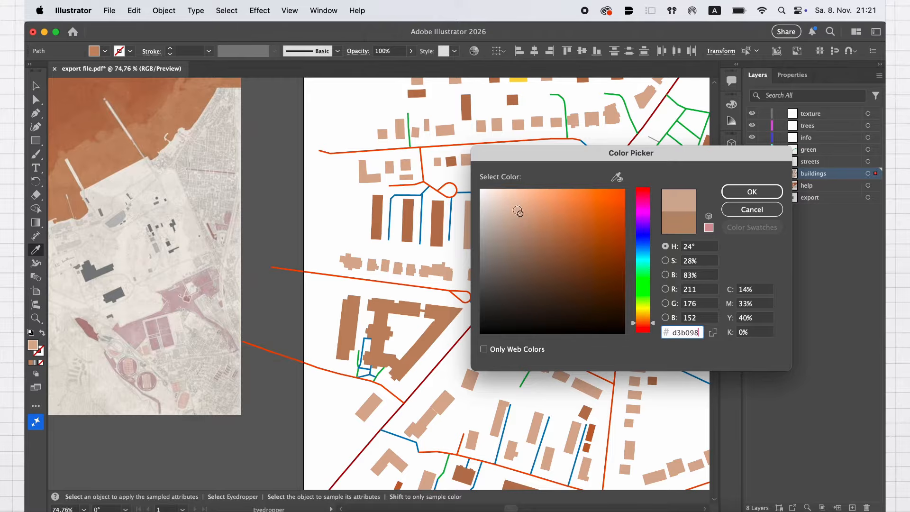
pyautogui.click(752, 193)
pyautogui.hscroll(5, 560, 306)
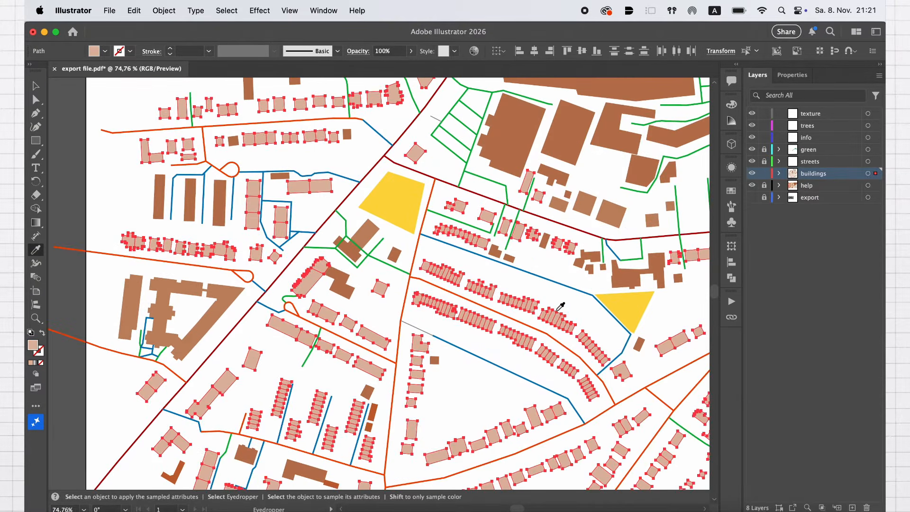
# Select all buildings matching the medium brown one north of the dark red road and set their fill to #cca387
pyautogui.hscroll(6, 560, 306)
pyautogui.click(35, 99)
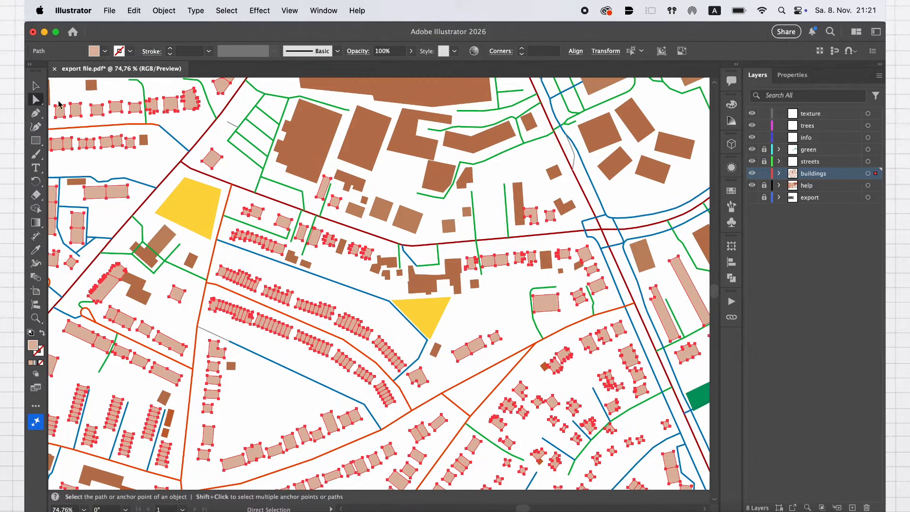
pyautogui.click(342, 274)
pyautogui.click(382, 208)
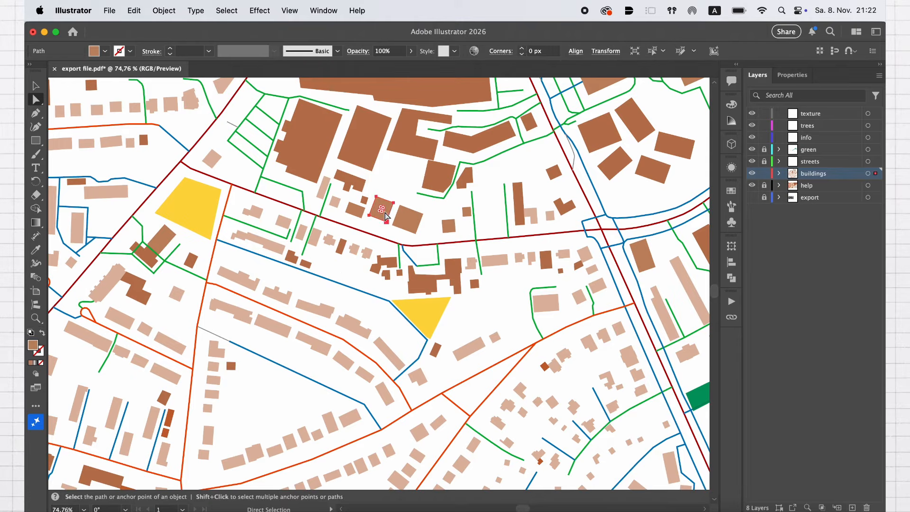
pyautogui.click(227, 11)
pyautogui.moveTo(260, 131)
pyautogui.click(349, 143)
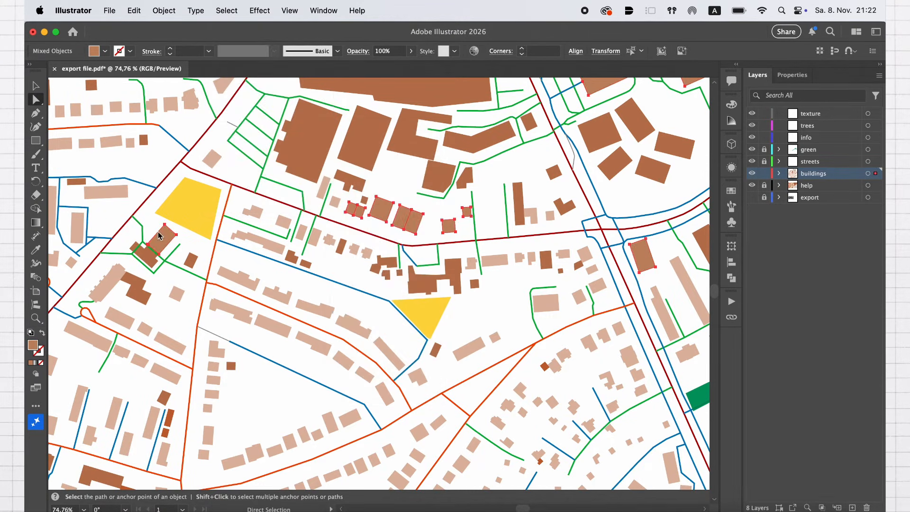
pyautogui.doubleClick(35, 347)
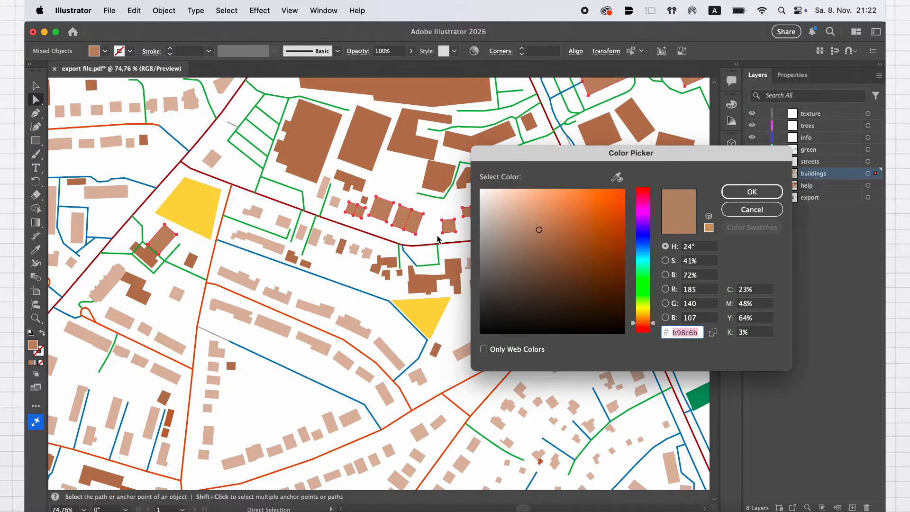
pyautogui.write('cca387')
pyautogui.click(752, 192)
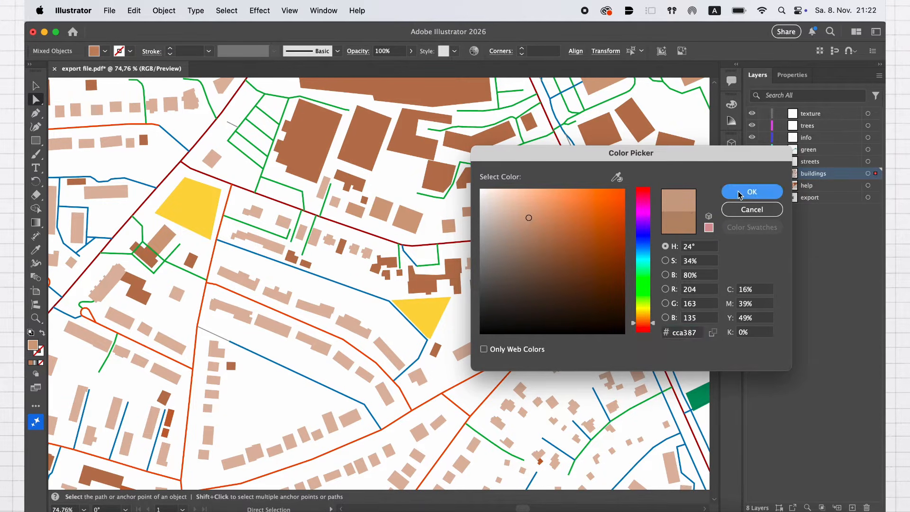
# Select all dark brown buildings with the same attributes, lighten their fill to a softer reddish brown, and clear the selection
pyautogui.click(439, 175)
pyautogui.click(226, 11)
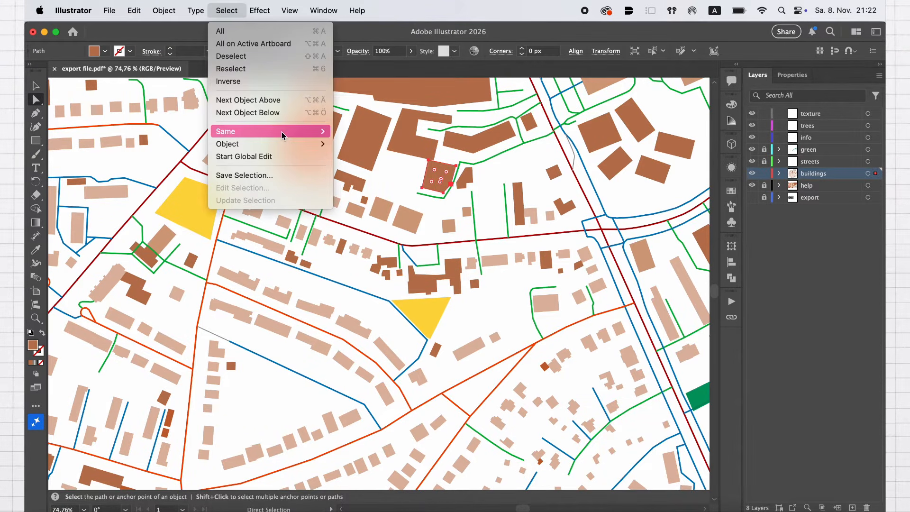
pyautogui.moveTo(265, 131)
pyautogui.click(370, 193)
pyautogui.doubleClick(33, 345)
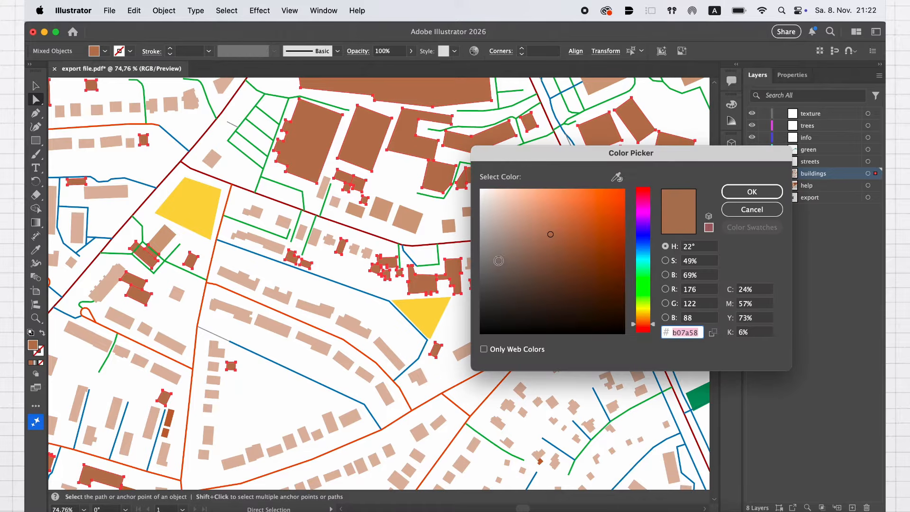
pyautogui.click(535, 221)
pyautogui.moveTo(532, 220)
pyautogui.mouseDown()
pyautogui.moveTo(522, 219)
pyautogui.moveTo(533, 226)
pyautogui.mouseUp()
pyautogui.click(751, 191)
pyautogui.press('super+shift+a')
pyautogui.press('super+0')
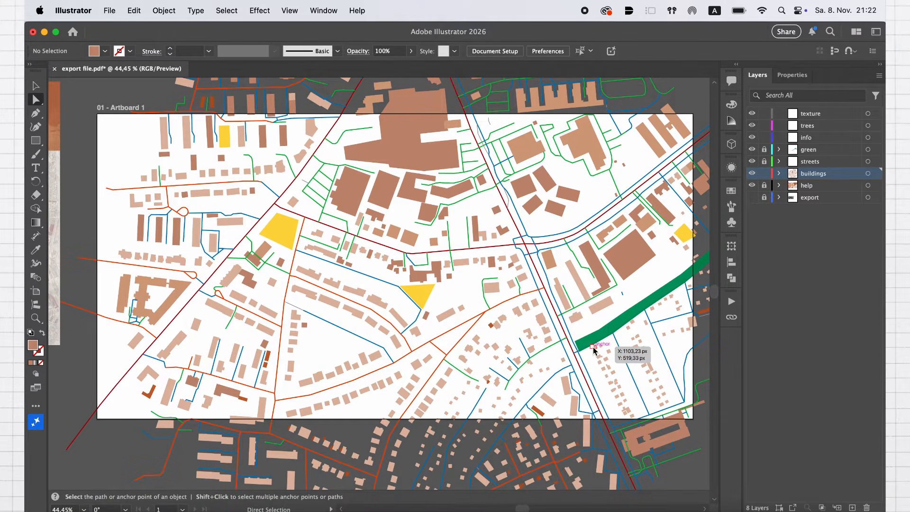
# Add a drop shadow effect in Multiply mode with 55% opacity to everything on the buildings layer
pyautogui.click(867, 174)
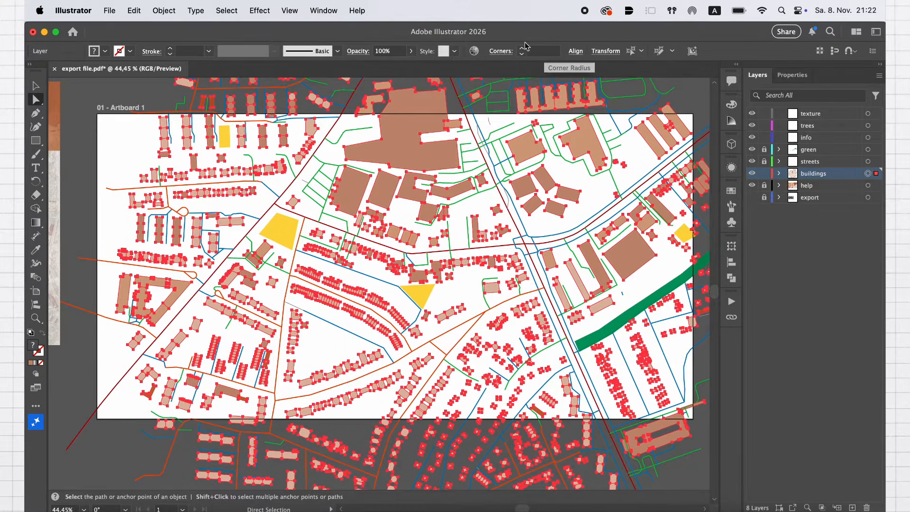
pyautogui.click(260, 10)
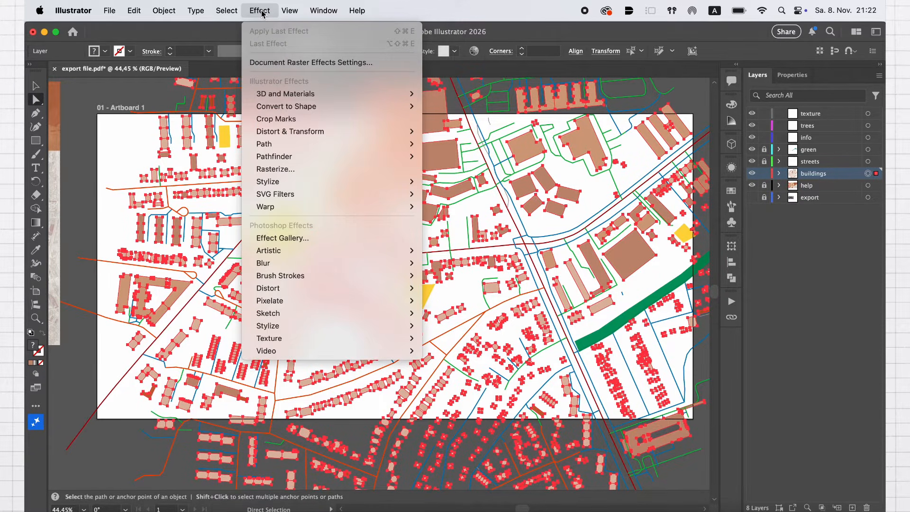
pyautogui.moveTo(294, 111)
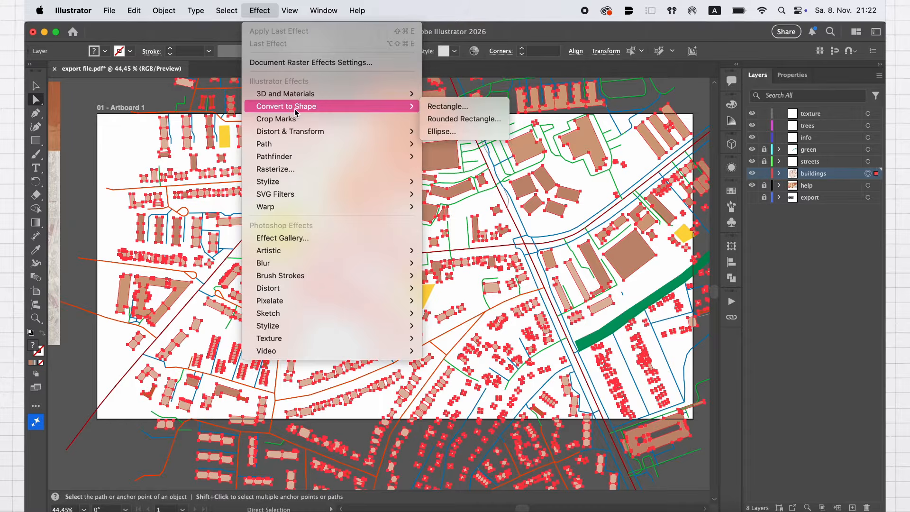
pyautogui.moveTo(291, 185)
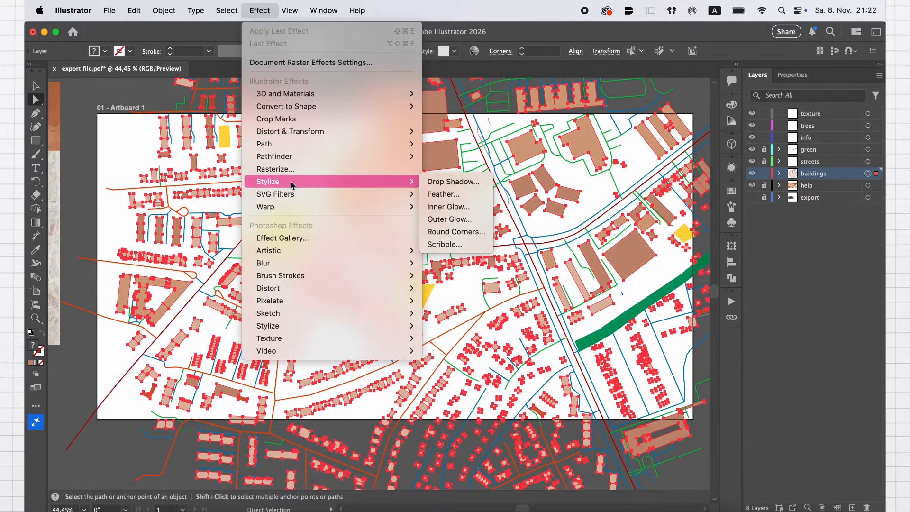
pyautogui.click(446, 182)
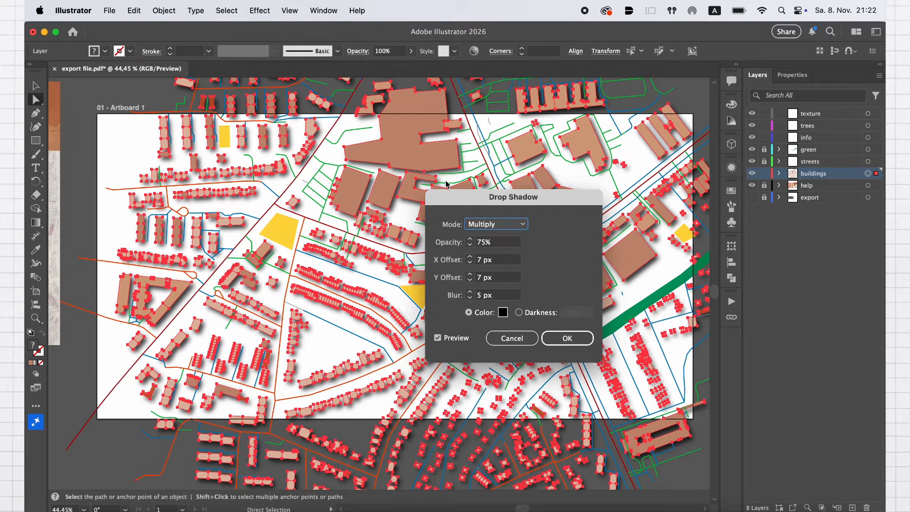
pyautogui.click(507, 227)
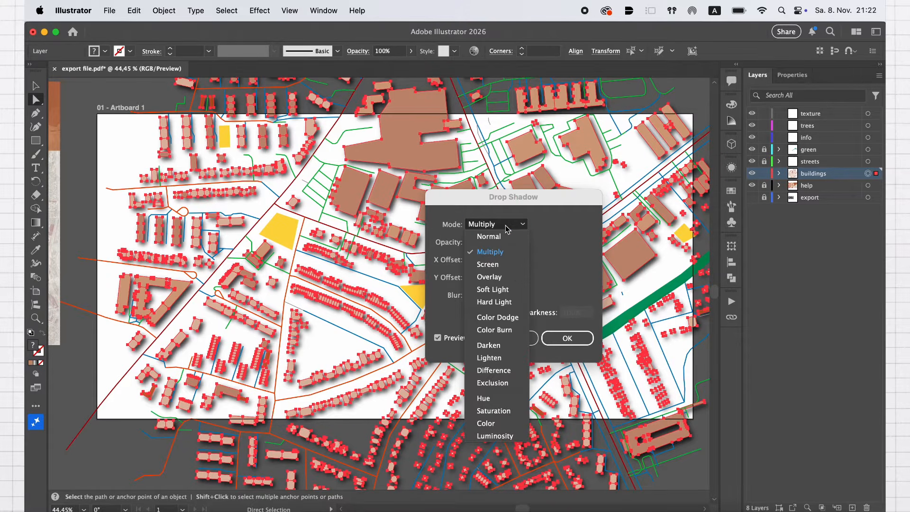
pyautogui.click(507, 230)
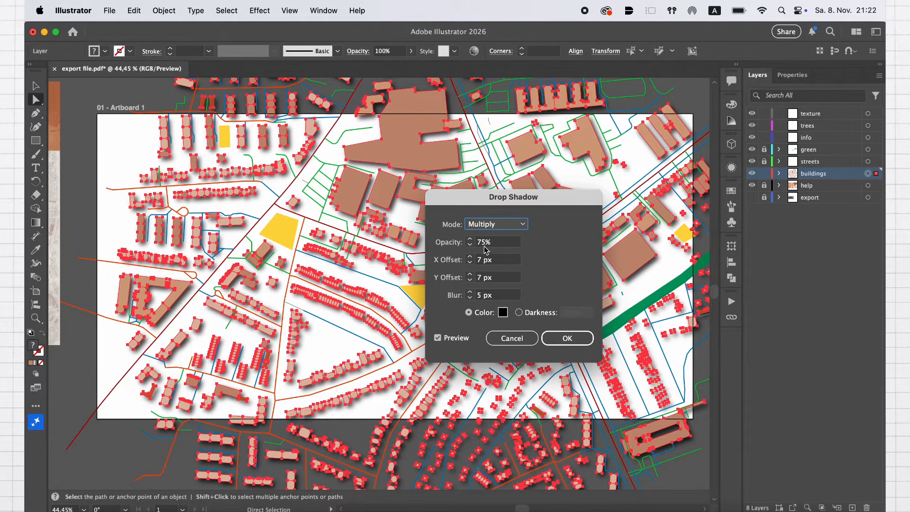
pyautogui.doubleClick(477, 243)
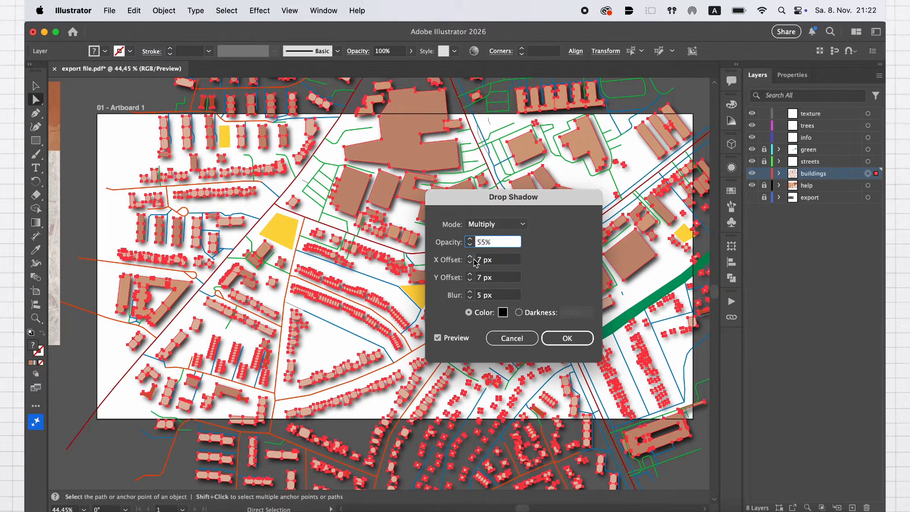
# Set the buildings' drop shadow to an X offset of 3 px and a Y offset of 0 px
pyautogui.click(472, 263)
pyautogui.click(472, 263)
pyautogui.click(472, 263)
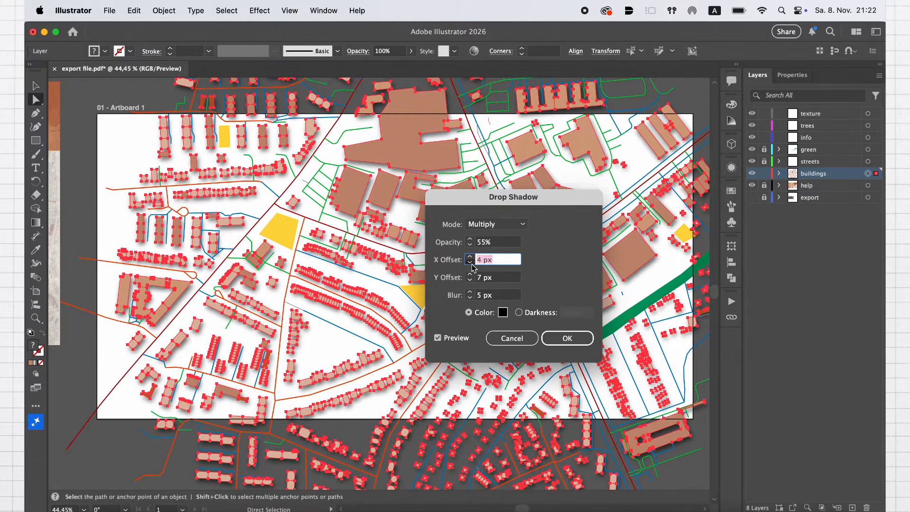
pyautogui.click(471, 263)
pyautogui.click(472, 281)
pyautogui.click(472, 281)
pyautogui.click(471, 281)
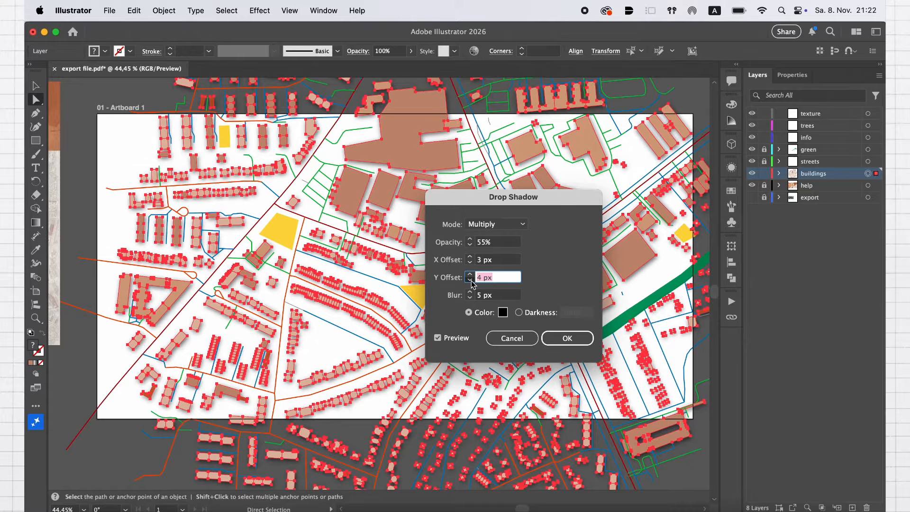
pyautogui.click(472, 281)
pyautogui.click(471, 281)
pyautogui.click(472, 281)
pyautogui.click(472, 281)
# Set the shadow's blur to 1 px, apply the effect, clear the selection and check the shadows around the yellow triangle
pyautogui.click(470, 298)
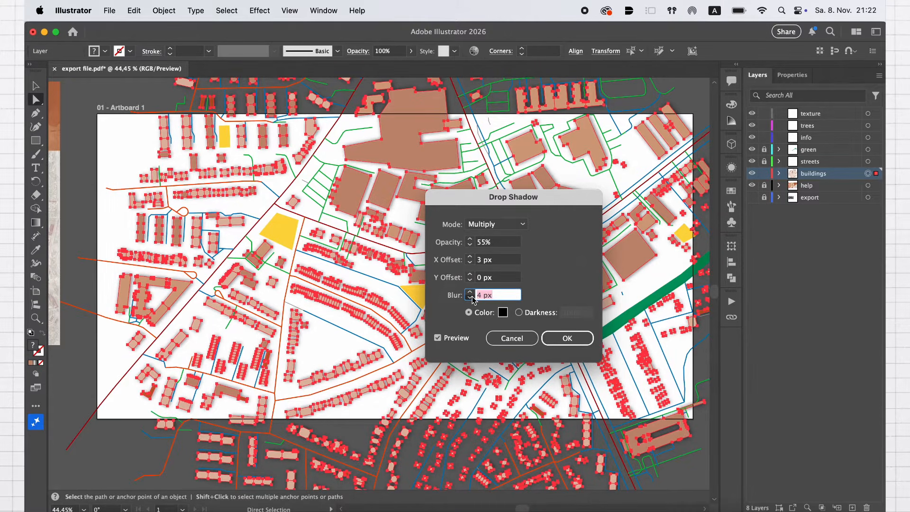
pyautogui.click(471, 298)
pyautogui.click(470, 298)
pyautogui.click(470, 298)
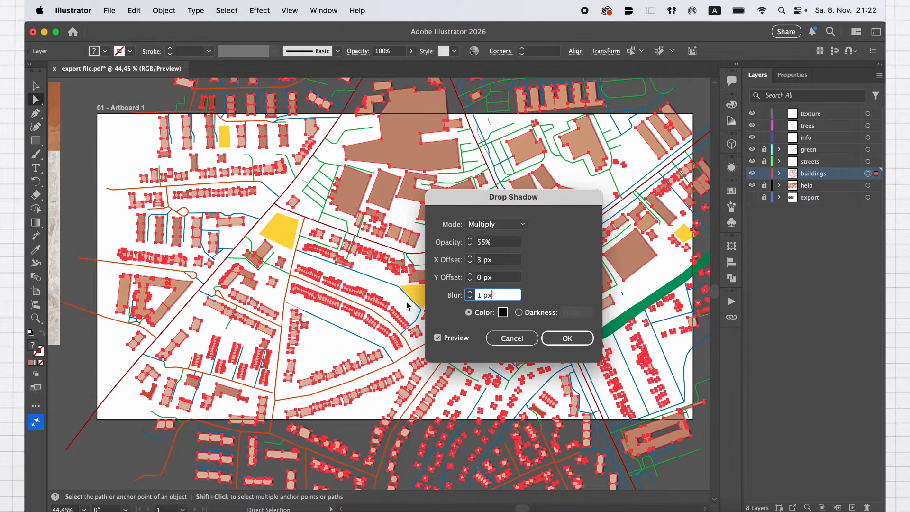
pyautogui.click(567, 338)
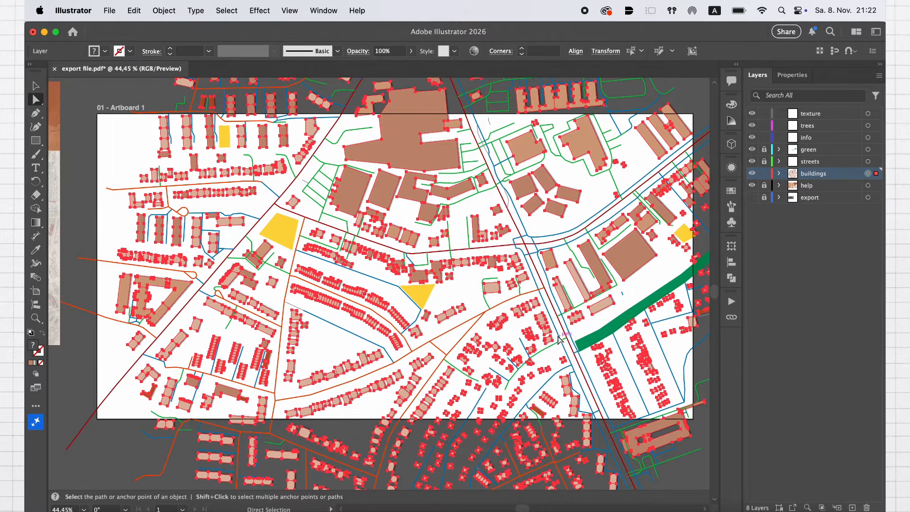
pyautogui.click(462, 293)
pyautogui.scroll(5, 462, 292)
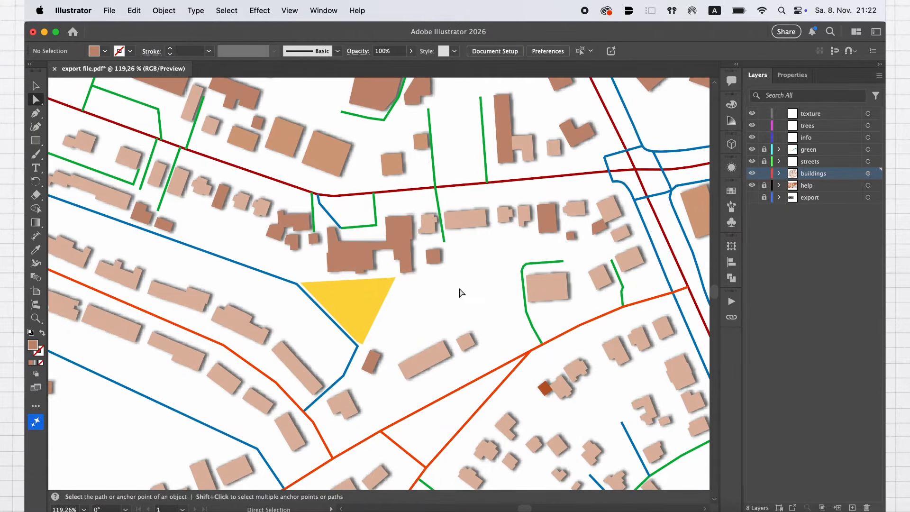
pyautogui.hscroll(-2, 463, 292)
pyautogui.scroll(-2, 459, 291)
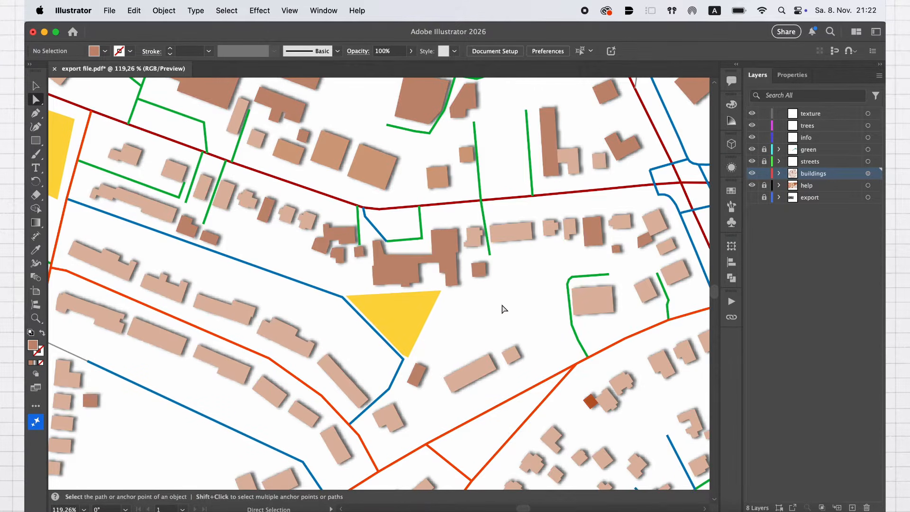
# Reopen the buildings layer's drop shadow and set its blur to 0 px and its Y offset to -2 px
pyautogui.click(867, 174)
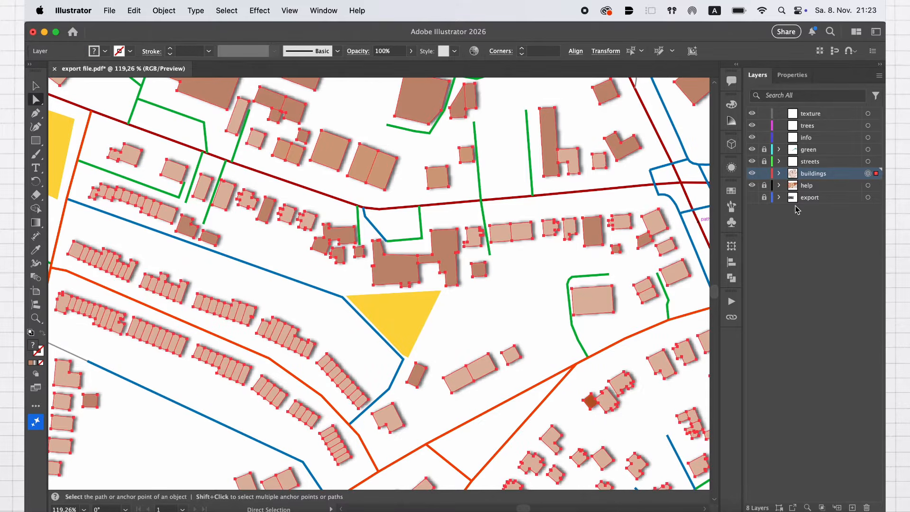
pyautogui.click(731, 168)
pyautogui.click(313, 14)
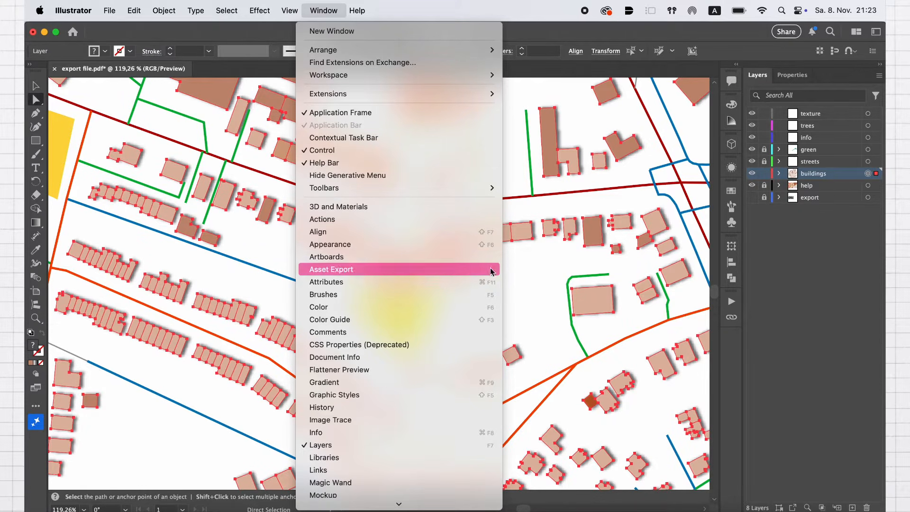
pyautogui.click(507, 278)
pyautogui.click(736, 169)
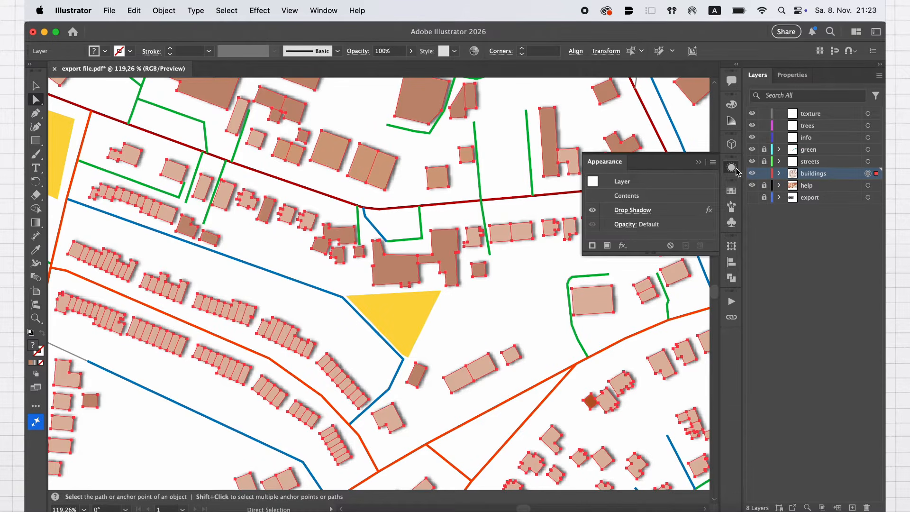
pyautogui.click(646, 211)
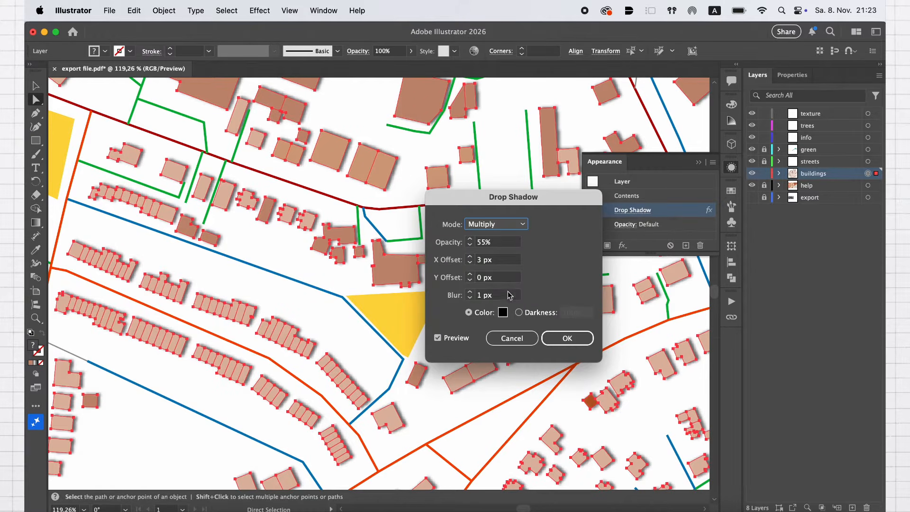
pyautogui.click(470, 298)
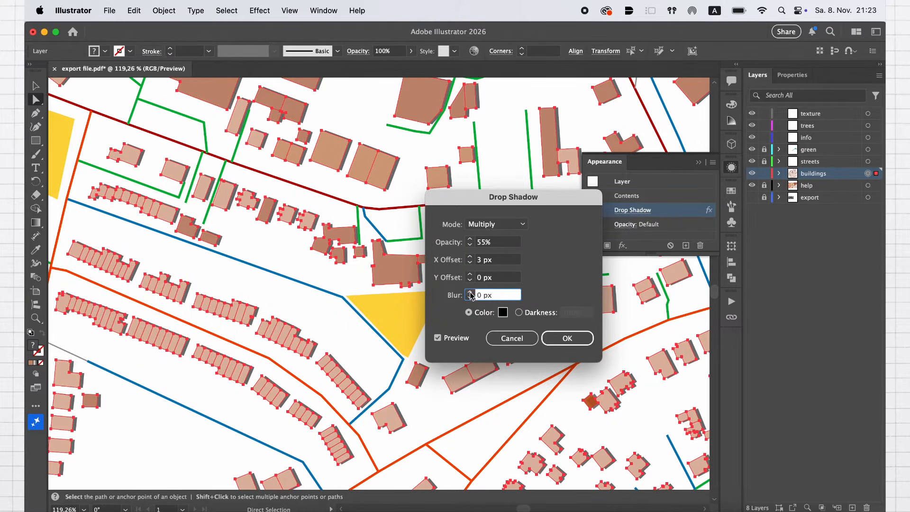
pyautogui.click(470, 280)
pyautogui.click(470, 279)
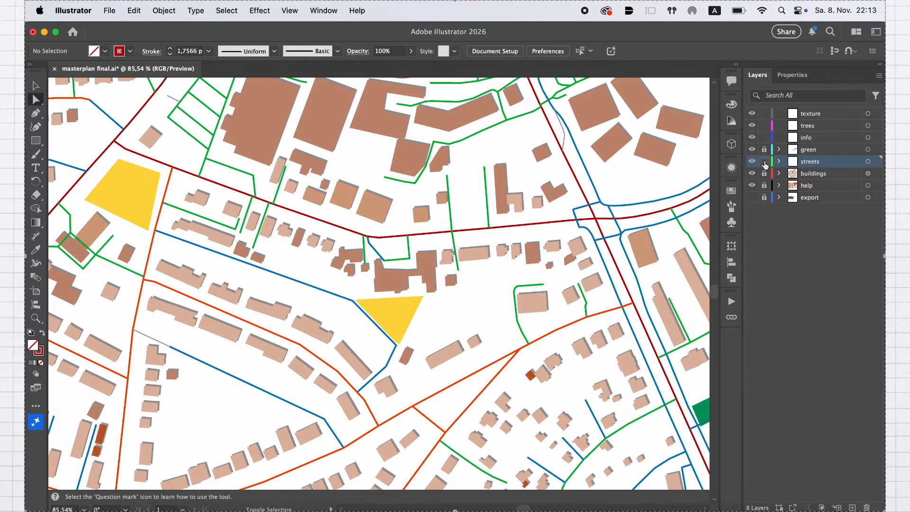
# Select all roads matching the dark red main road and set their stroke color to a recently used gray
pyautogui.click(453, 231)
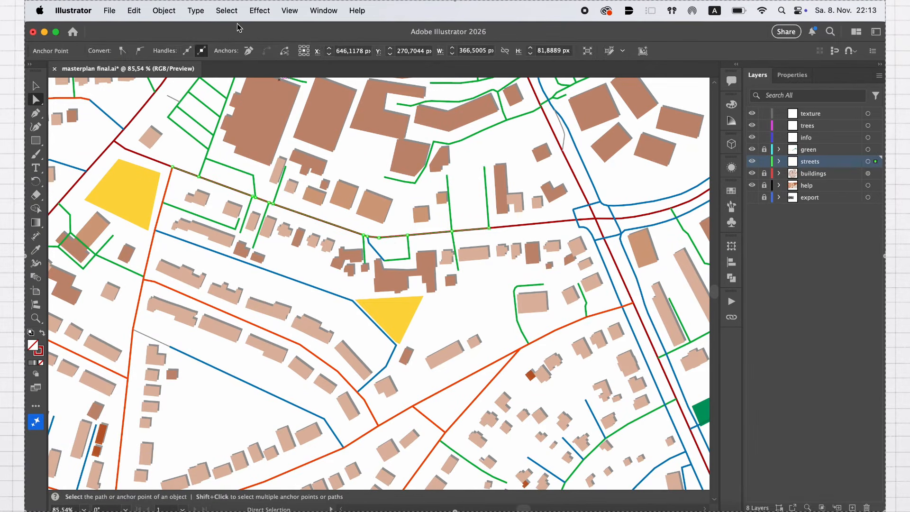
pyautogui.click(226, 10)
pyautogui.moveTo(284, 132)
pyautogui.click(371, 152)
pyautogui.click(130, 51)
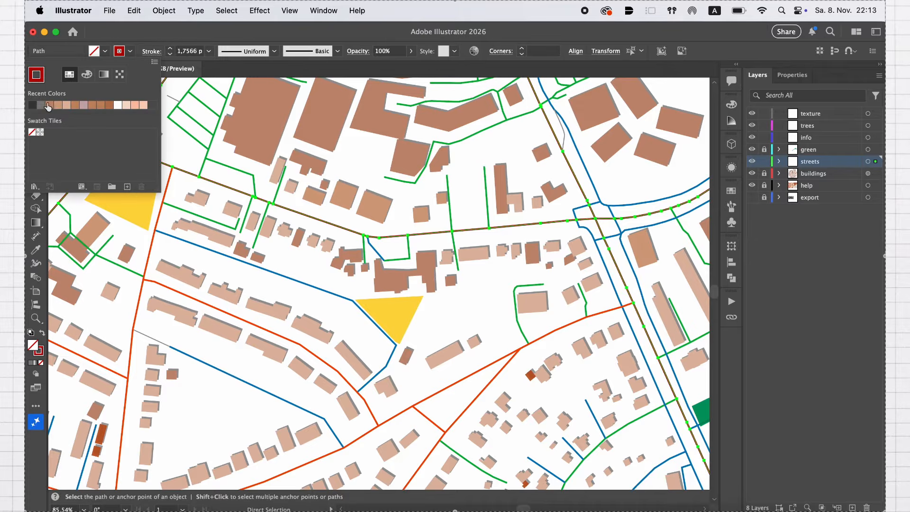
pyautogui.click(40, 107)
# Set the stroke weight of the selected main roads to 3 pt and clear the selection
pyautogui.click(209, 54)
pyautogui.click(209, 53)
pyautogui.click(229, 112)
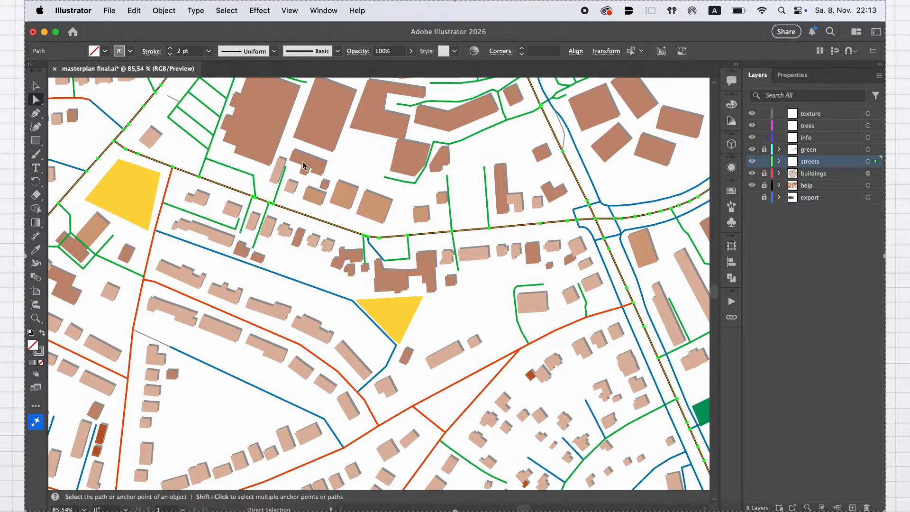
pyautogui.click(170, 49)
pyautogui.click(340, 218)
pyautogui.scroll(5, 339, 217)
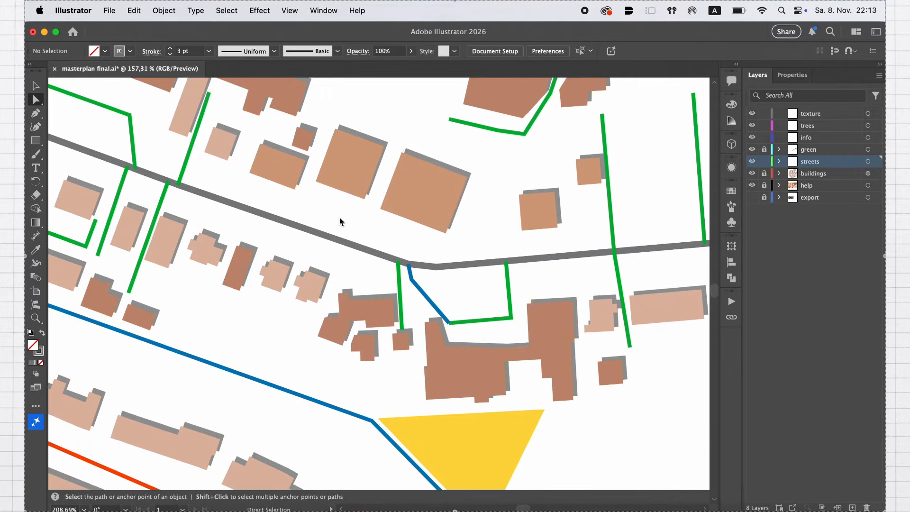
# Select all streets matching the green one and set their stroke color to light gray #9b9b9b
pyautogui.click(440, 268)
pyautogui.click(226, 10)
pyautogui.moveTo(327, 132)
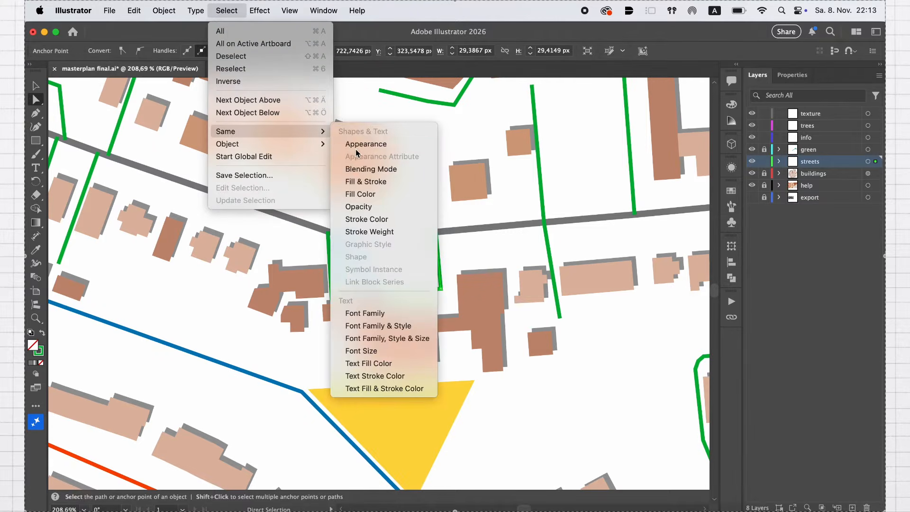
pyautogui.click(375, 228)
pyautogui.click(130, 52)
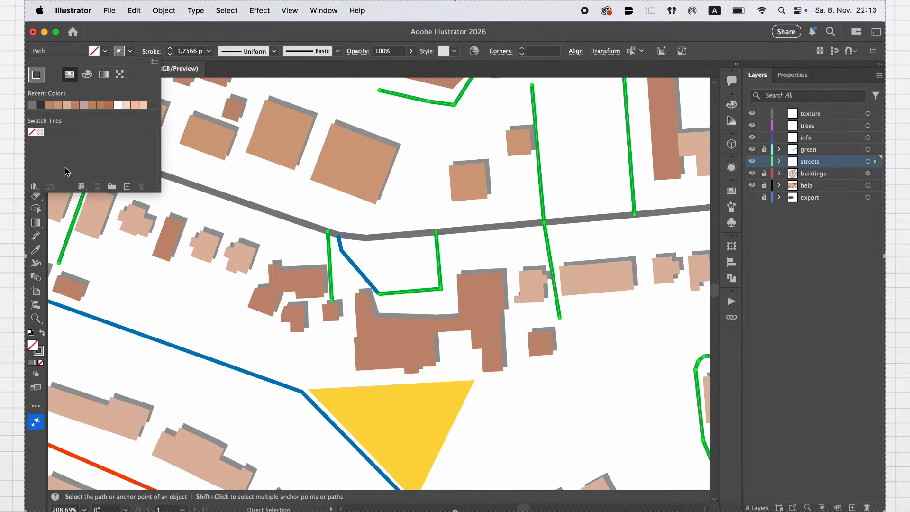
pyautogui.doubleClick(42, 351)
pyautogui.moveTo(483, 253); pyautogui.dragTo(480, 246)
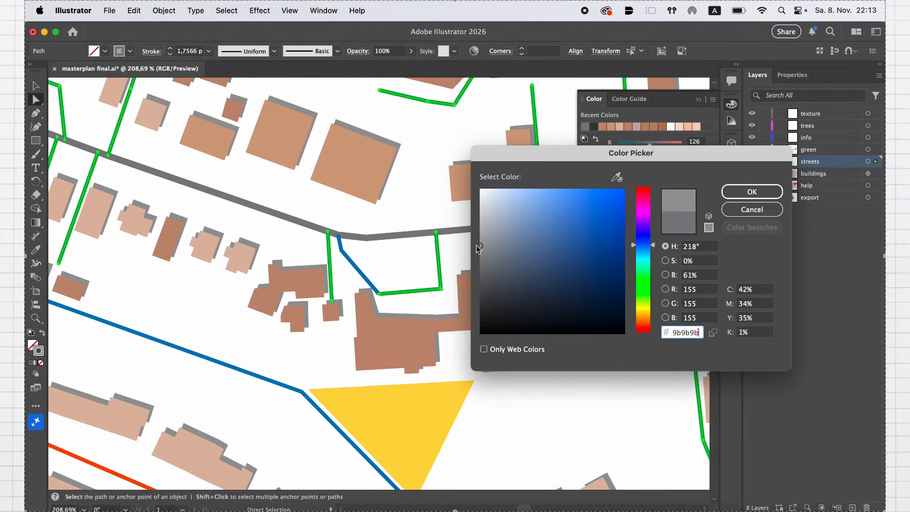
pyautogui.click(752, 192)
# Try a 2 pt stroke weight on the selected light gray streets and check it with the selection cleared
pyautogui.click(208, 51)
pyautogui.click(229, 113)
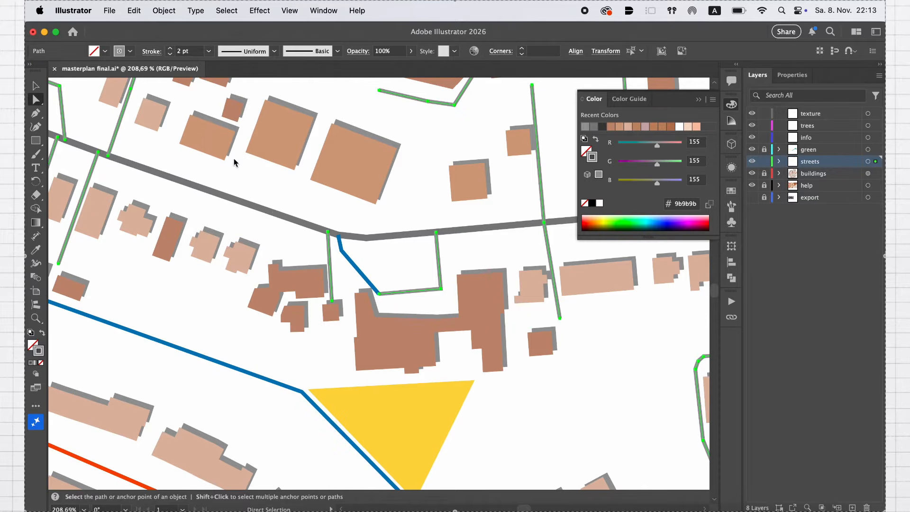
pyautogui.click(237, 164)
pyautogui.scroll(-2, 264, 185)
pyautogui.press('super+a')
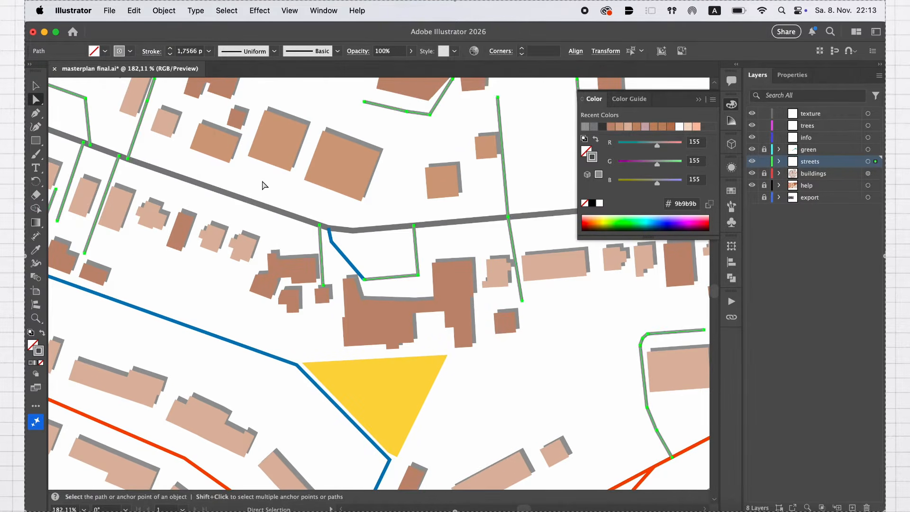
# Set the stroke weight of the reselected light gray streets to 2 pt and show their detailed stroke options
pyautogui.click(208, 51)
pyautogui.click(231, 113)
pyautogui.click(152, 52)
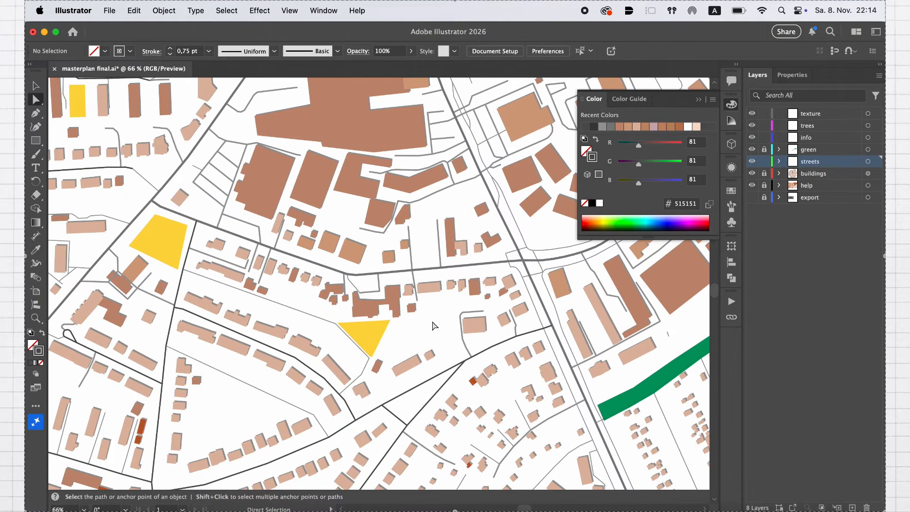
pyautogui.scroll(-3, 433, 326)
pyautogui.scroll(1, 433, 326)
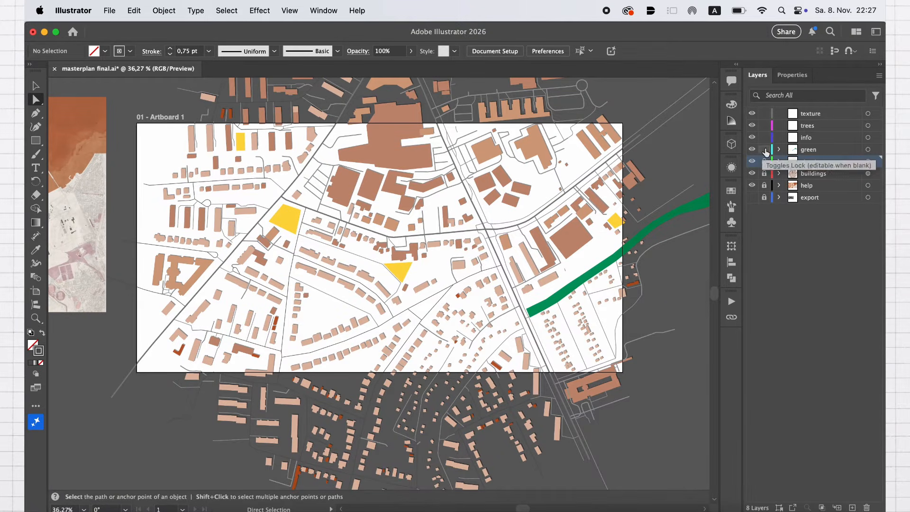
# Select three yellow areas and the dark green strip, and fill them with a soft olive green sampled from the reference images
pyautogui.click(285, 219)
pyautogui.keyDown('shift'); pyautogui.click(241, 141); pyautogui.keyUp('shift')
pyautogui.keyDown('shift'); pyautogui.click(398, 270); pyautogui.keyUp('shift')
pyautogui.keyDown('shift'); pyautogui.click(538, 310); pyautogui.keyUp('shift')
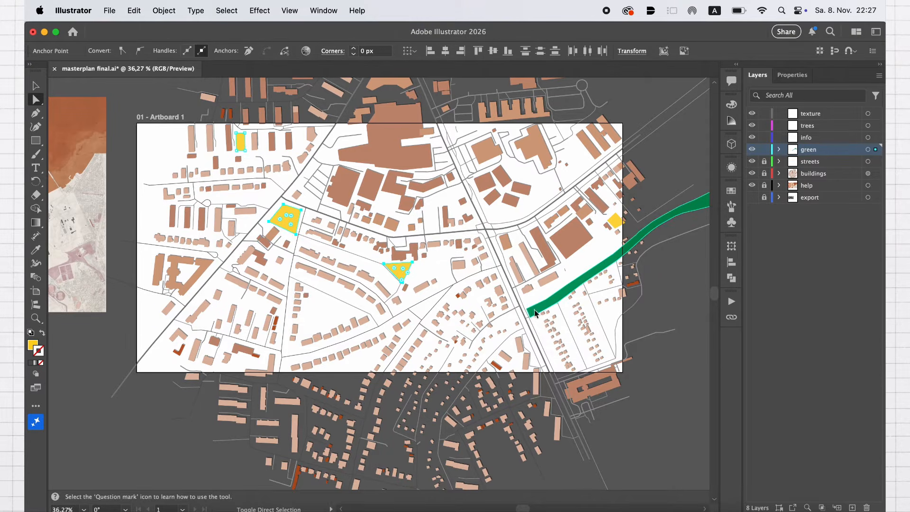
pyautogui.hscroll(-5, 493, 302)
pyautogui.click(33, 253)
pyautogui.click(59, 245)
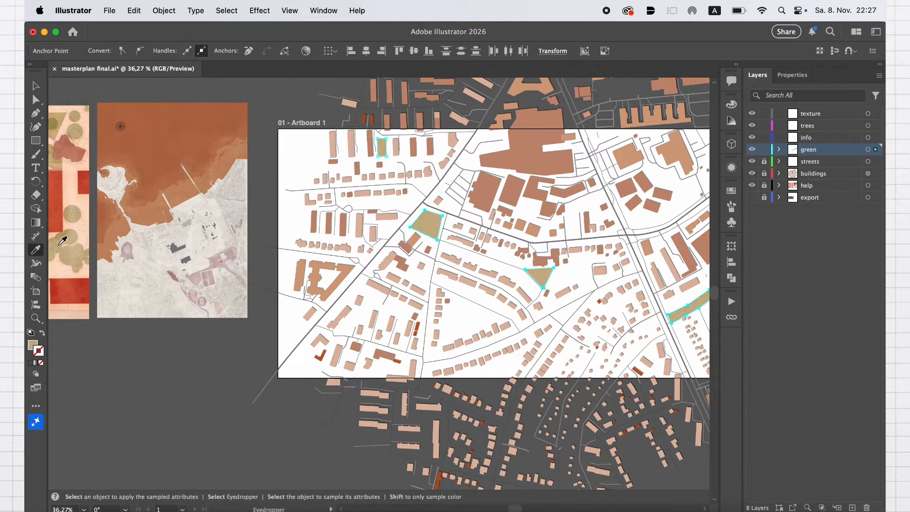
pyautogui.hscroll(-3, 90, 250)
pyautogui.click(121, 152)
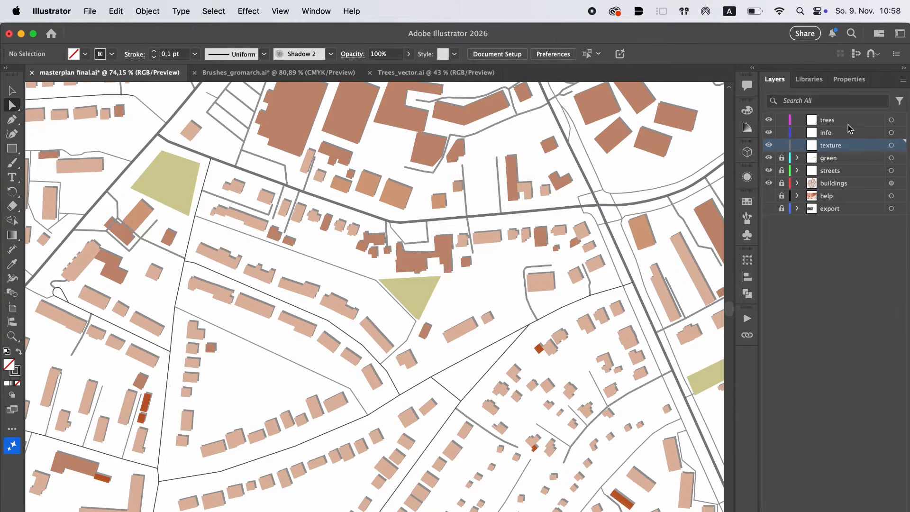
# Copy the round tree outline with the open centre from Trees_vector.ai and paste it into the trees layer of masterplan final.ai
pyautogui.click(848, 124)
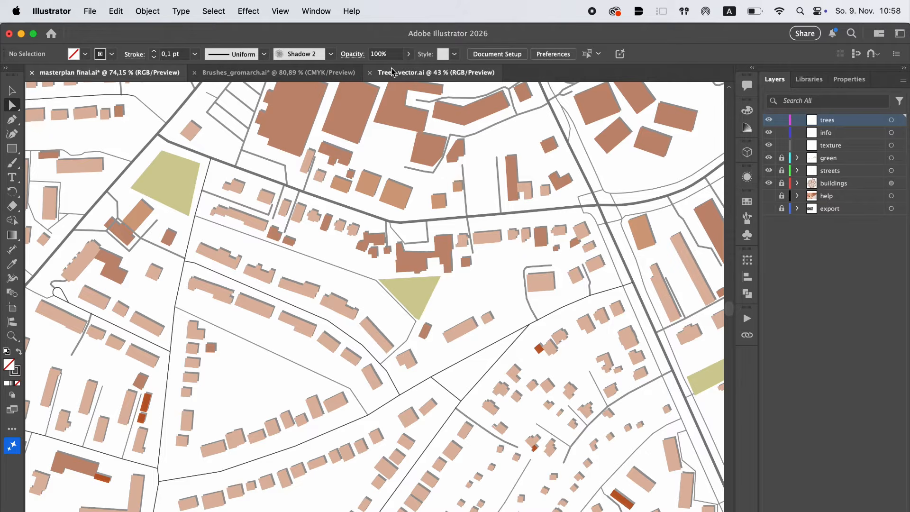
pyautogui.click(405, 73)
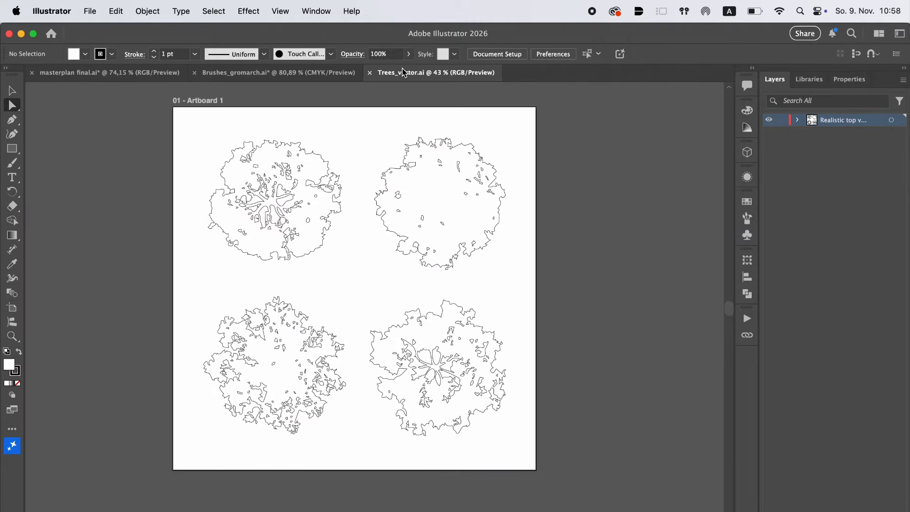
pyautogui.click(287, 209)
pyautogui.click(385, 213)
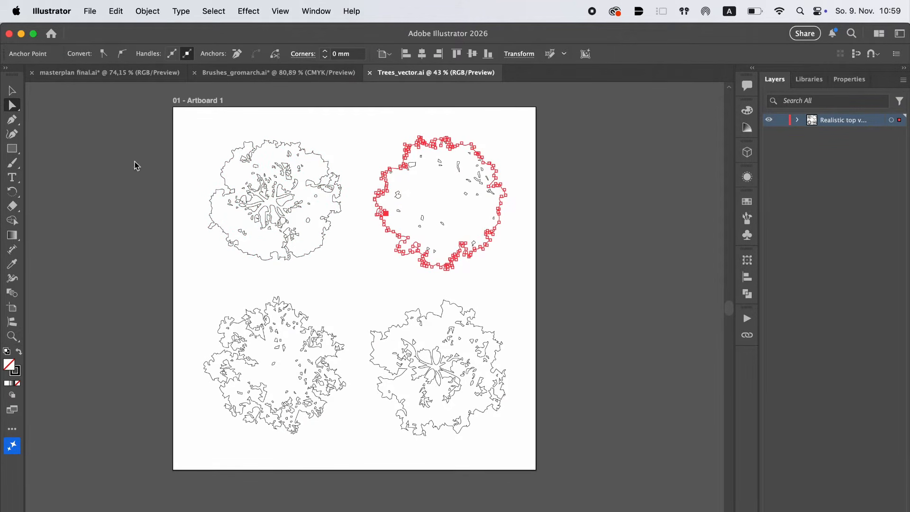
pyautogui.press('v')
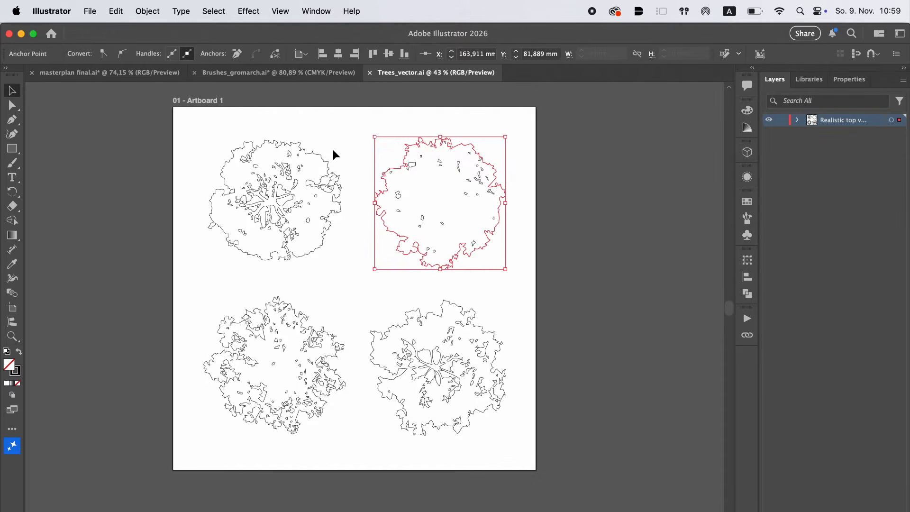
pyautogui.press('super+c')
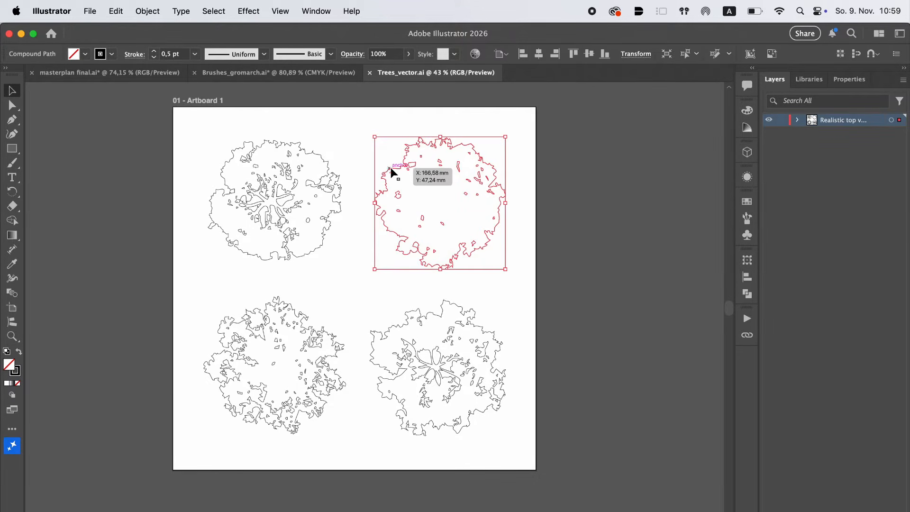
pyautogui.click(132, 74)
pyautogui.press('super+v')
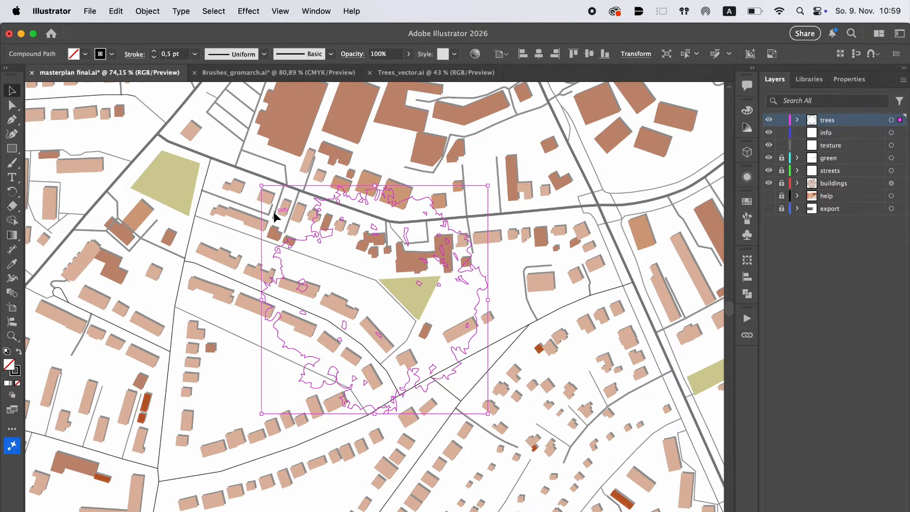
# Scale the pasted tree down to building size beside the green triangle's upper-left corner and set its stroke weight to 0,05 pt
pyautogui.moveTo(264, 187); pyautogui.dragTo(374, 266)
pyautogui.scroll(5, 374, 266)
pyautogui.moveTo(398, 235); pyautogui.dragTo(410, 254)
pyautogui.click(169, 55)
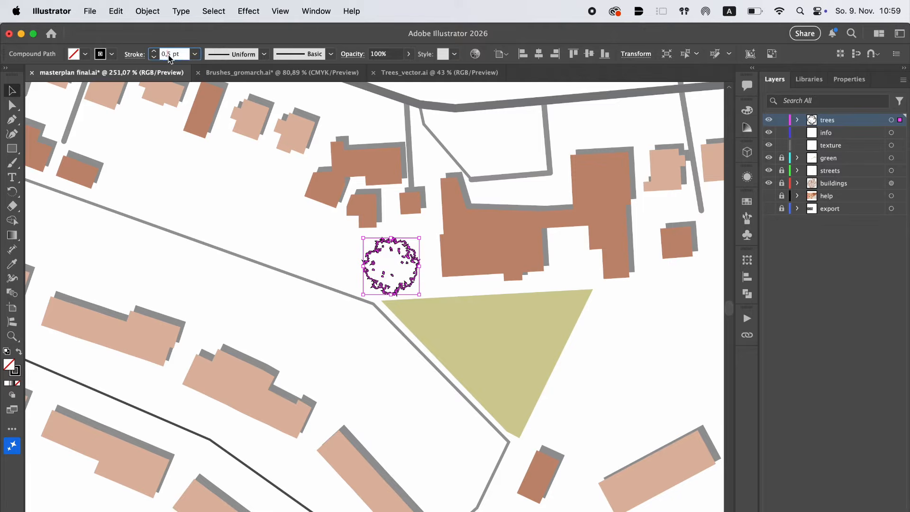
pyautogui.write('0')
pyautogui.press('Return')
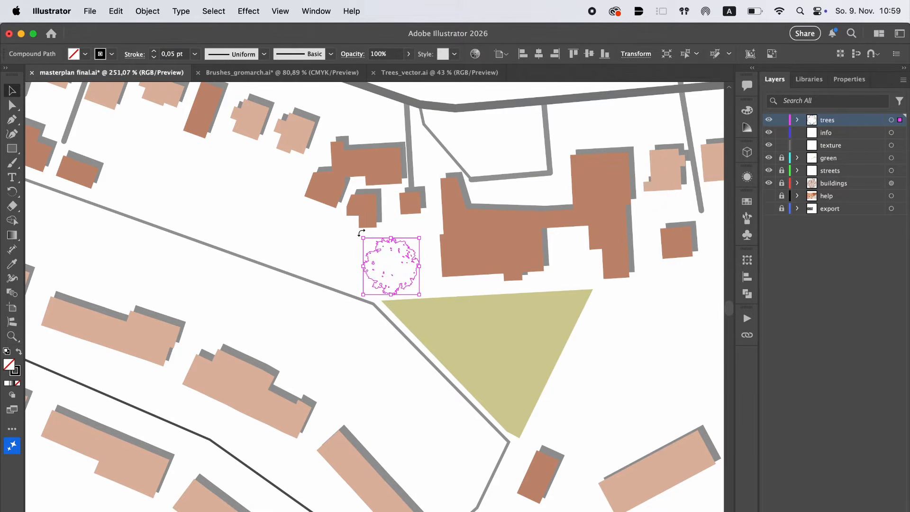
pyautogui.click(337, 243)
pyautogui.scroll(-5, 416, 294)
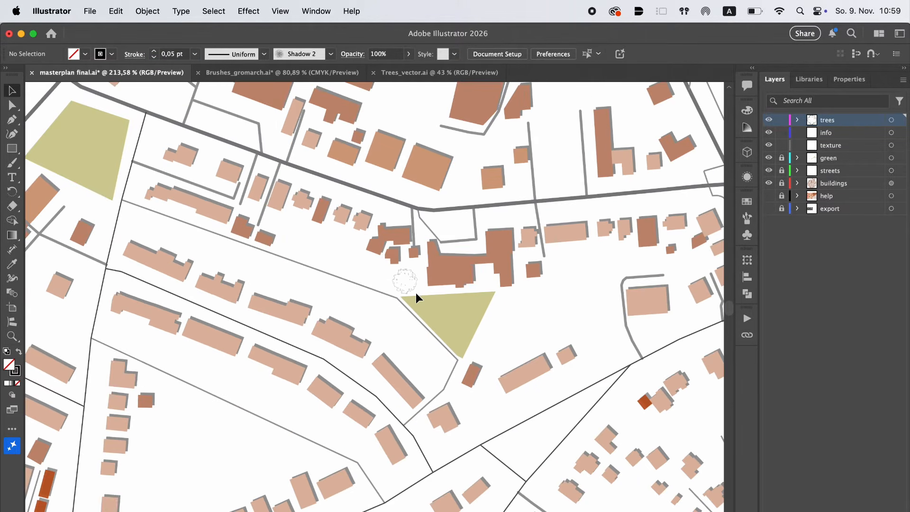
# Create a scatter brush from the scaled-down tree and name it trees
pyautogui.scroll(4, 416, 293)
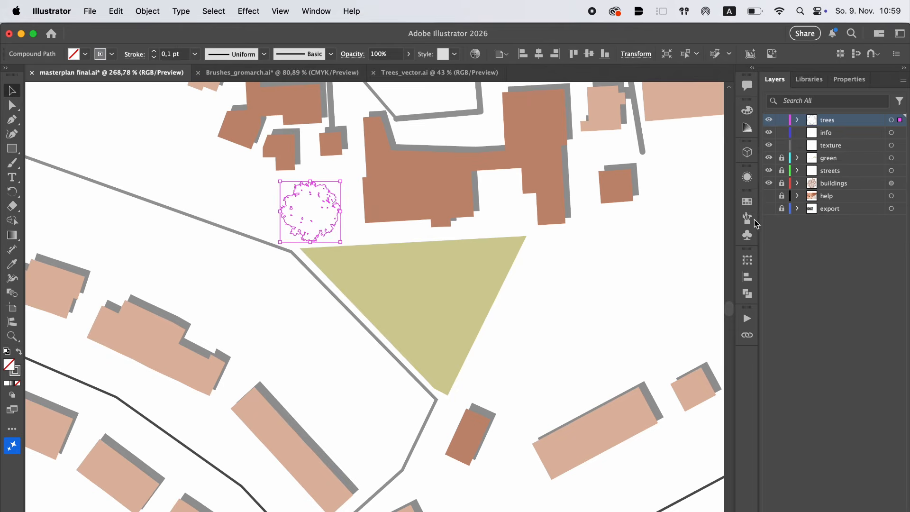
pyautogui.click(749, 218)
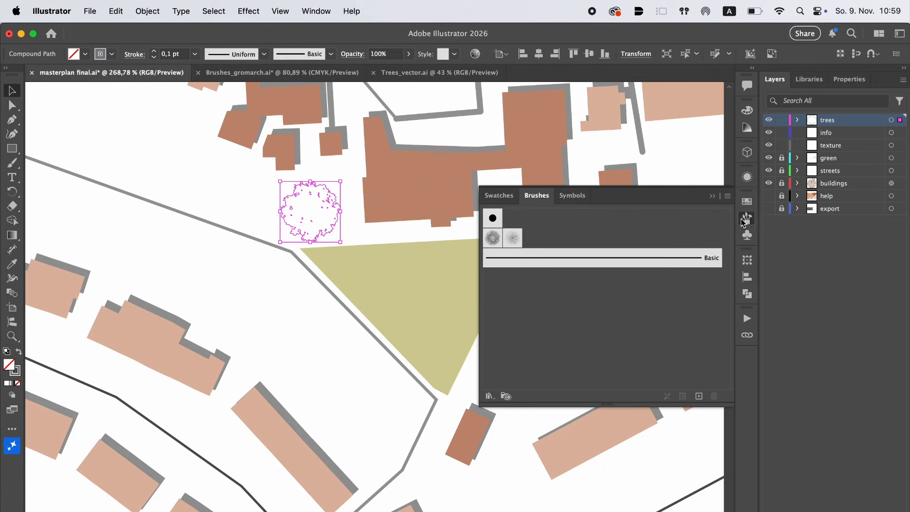
pyautogui.moveTo(304, 212); pyautogui.dragTo(494, 213)
pyautogui.moveTo(328, 220)
pyautogui.mouseDown()
pyautogui.moveTo(322, 234)
pyautogui.moveTo(505, 233)
pyautogui.mouseUp()
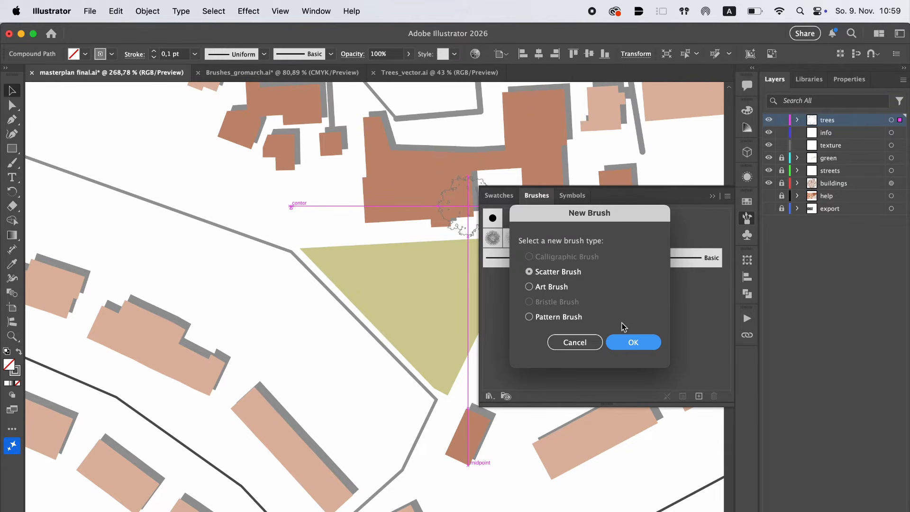
pyautogui.click(630, 342)
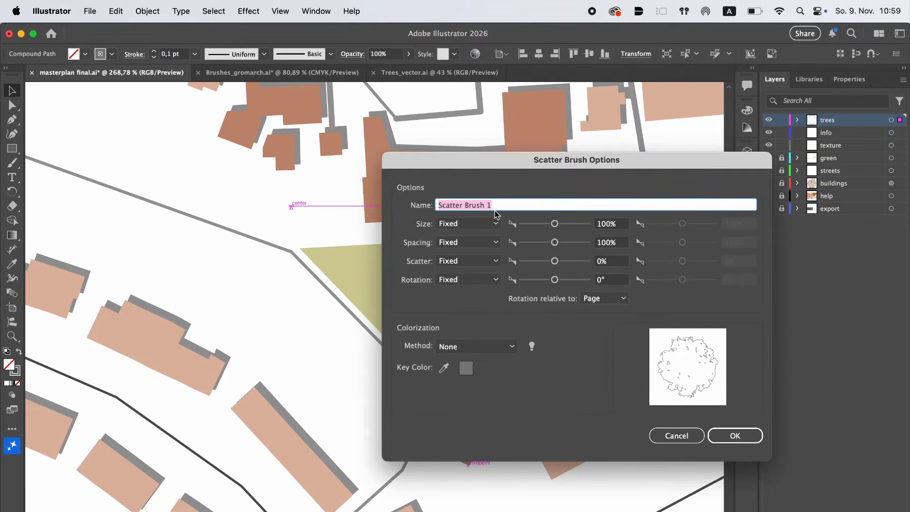
pyautogui.write('trees')
# Give the trees brush Random size, spacing, scatter and rotation with Tints colorization, and delete the original tree from the map
pyautogui.click(450, 224)
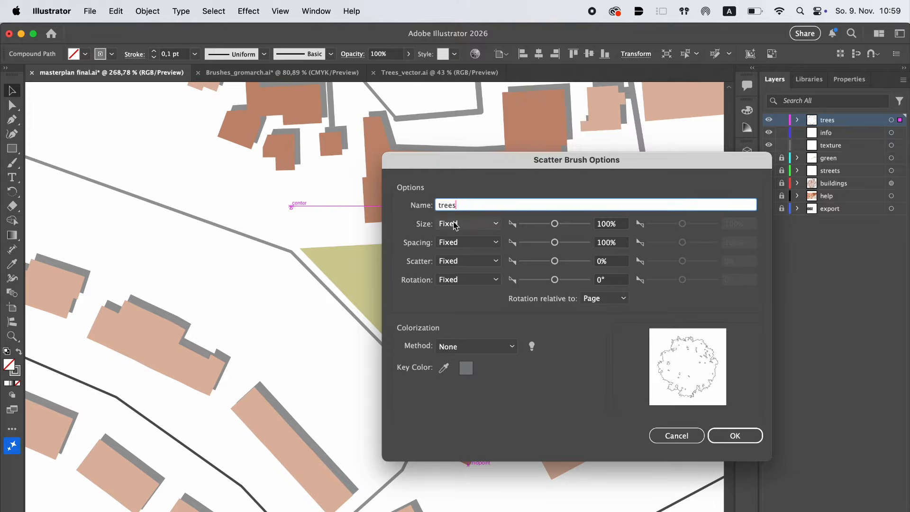
pyautogui.click(463, 249)
pyautogui.click(467, 244)
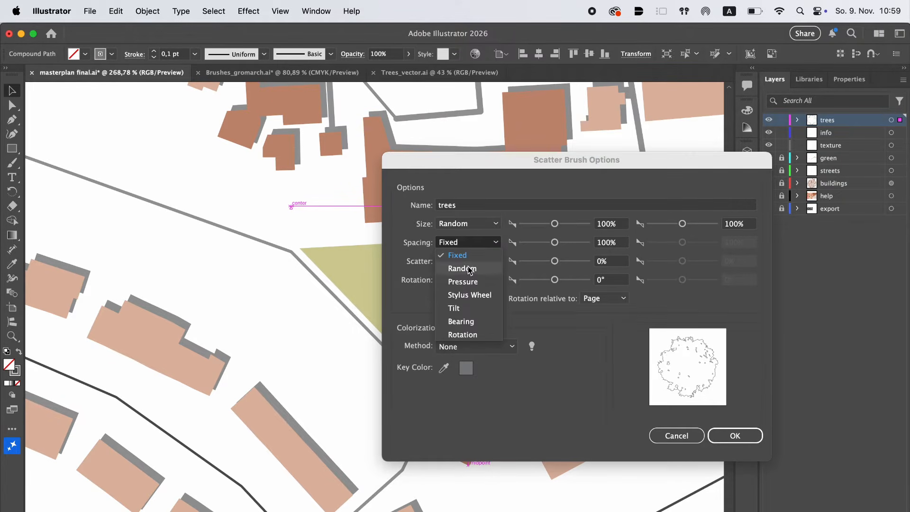
pyautogui.click(463, 268)
pyautogui.click(468, 261)
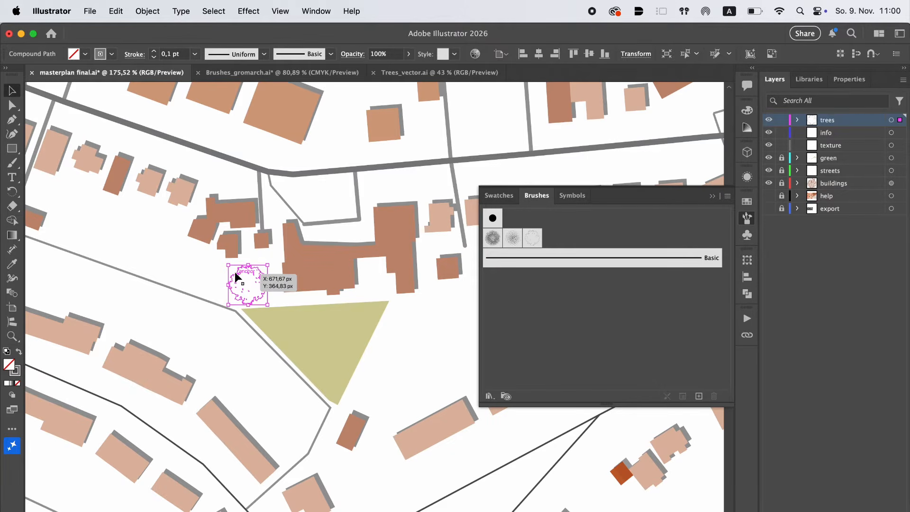
pyautogui.press('Delete')
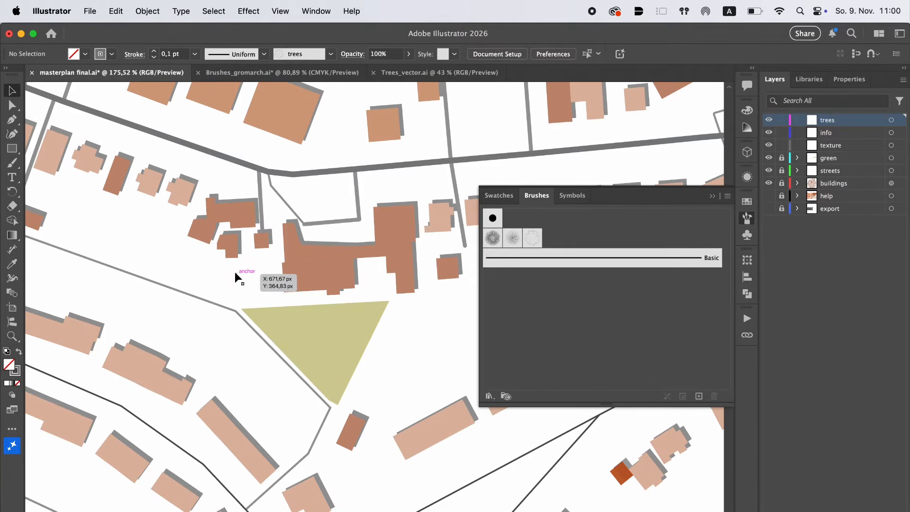
# Paint freehand tree rows with the trees brush beside the houses, inside the green triangle and across the open ground to its right
pyautogui.click(12, 163)
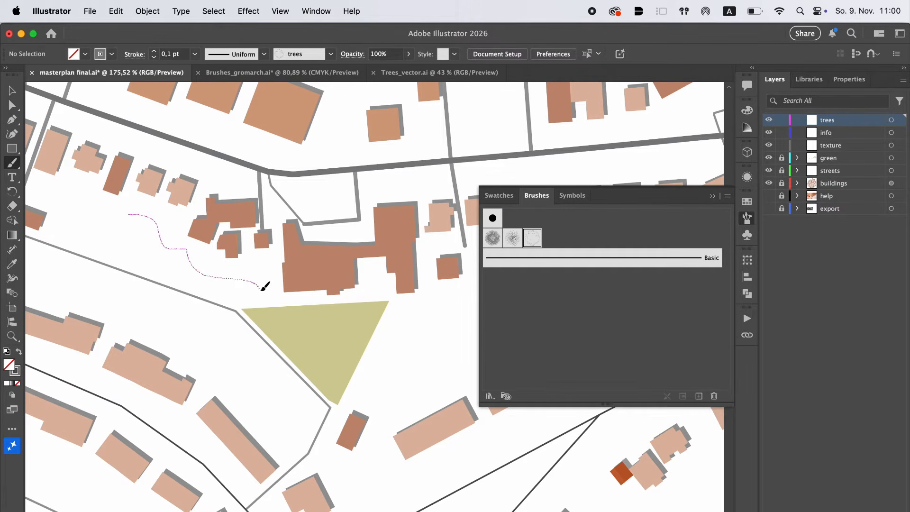
pyautogui.moveTo(261, 289); pyautogui.dragTo(262, 291)
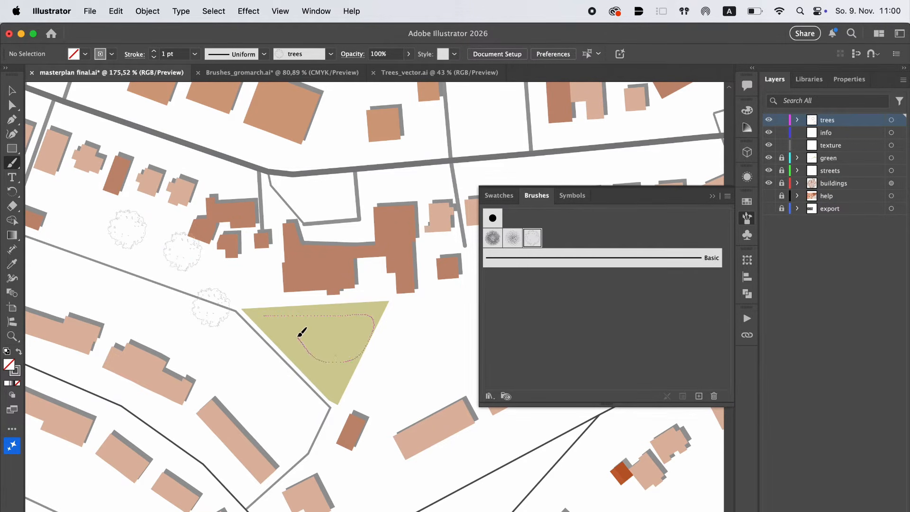
pyautogui.moveTo(302, 332); pyautogui.dragTo(302, 329)
pyautogui.scroll(-3, 302, 328)
pyautogui.hscroll(3, 302, 329)
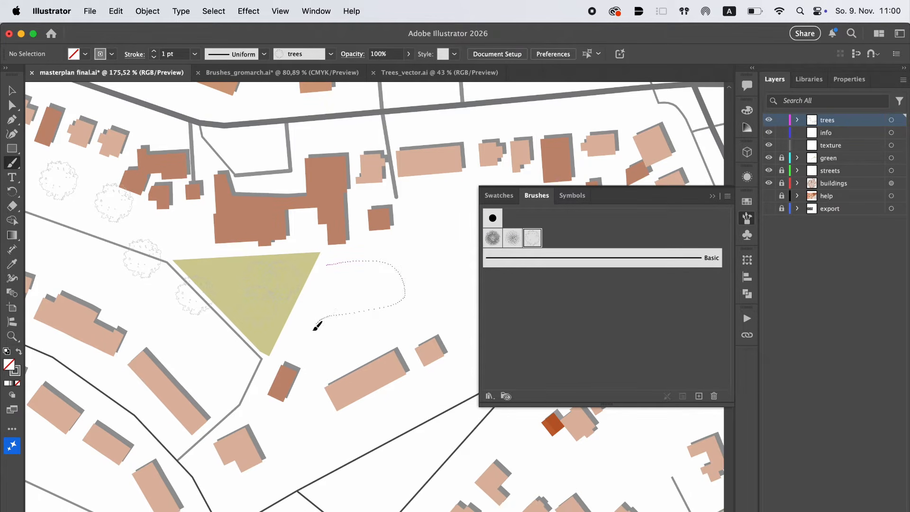
pyautogui.moveTo(388, 338); pyautogui.dragTo(389, 338)
pyautogui.hscroll(5, 400, 320)
pyautogui.scroll(1, 401, 320)
pyautogui.moveTo(410, 210); pyautogui.dragTo(411, 208)
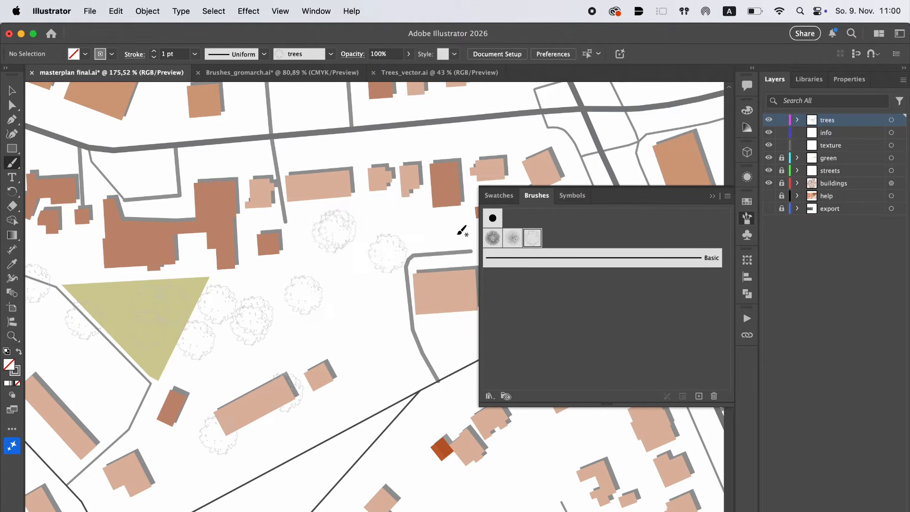
# Set the trees brush's spacing to 99%, readjust its scatter and rotation, and apply the changes to the existing strokes
pyautogui.doubleClick(533, 241)
pyautogui.click(555, 242)
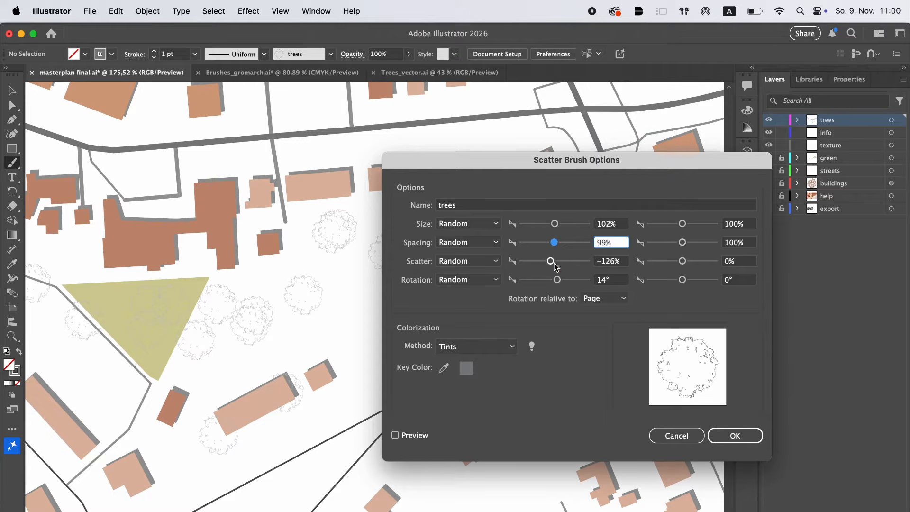
pyautogui.click(555, 264)
pyautogui.moveTo(557, 279); pyautogui.dragTo(554, 281)
pyautogui.click(735, 436)
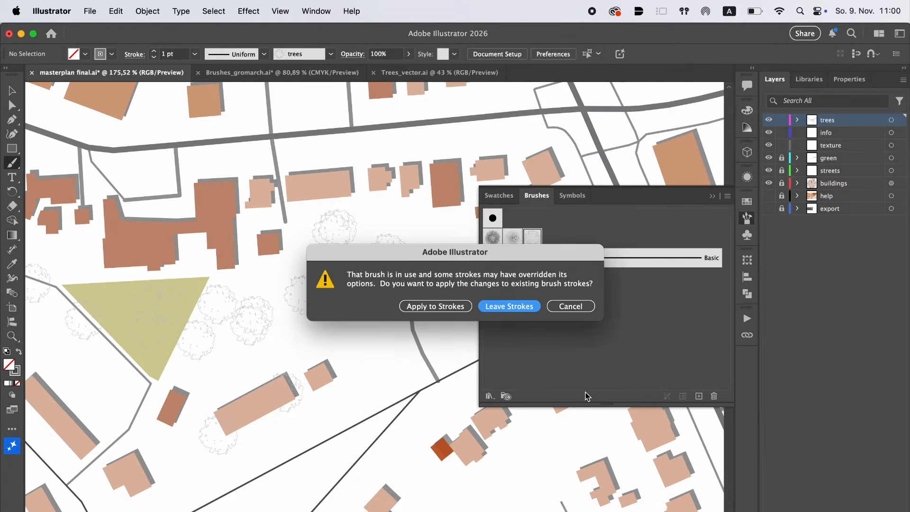
pyautogui.click(429, 307)
pyautogui.scroll(-5, 417, 311)
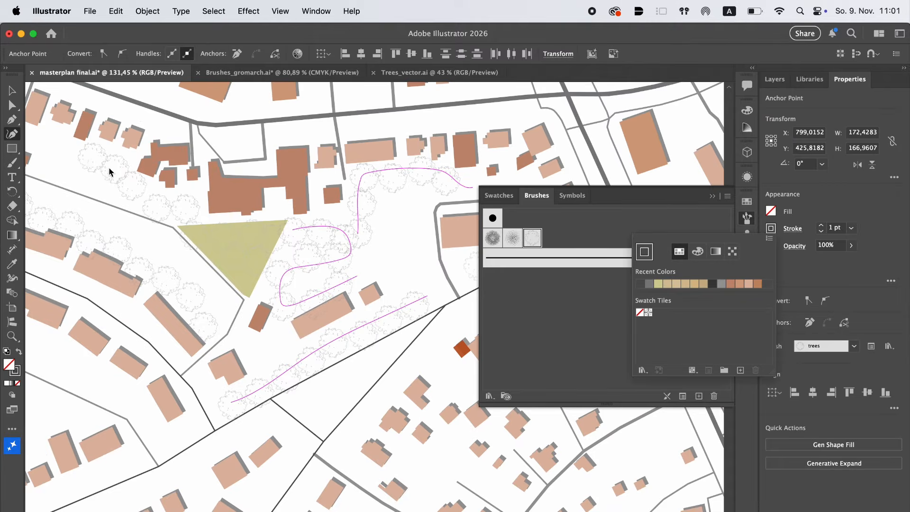
# Reshape the tree row left of the large building with the Curvature tool by moving its first two anchor points
pyautogui.click(12, 134)
pyautogui.click(53, 140)
pyautogui.click(13, 105)
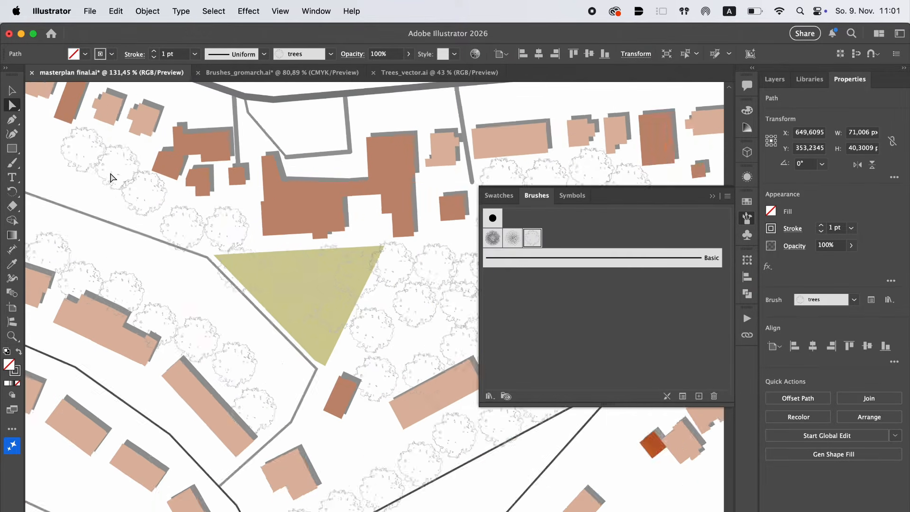
pyautogui.scroll(3, 111, 176)
pyautogui.hotkey('shift', '`')
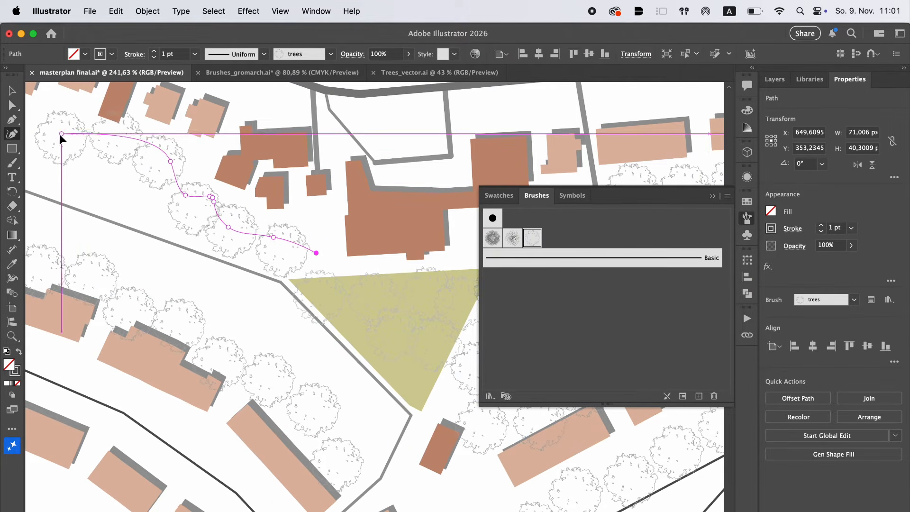
pyautogui.moveTo(62, 134); pyautogui.dragTo(43, 125)
pyautogui.moveTo(171, 162); pyautogui.dragTo(123, 166)
pyautogui.scroll(-2, 123, 168)
pyautogui.hscroll(-2, 123, 168)
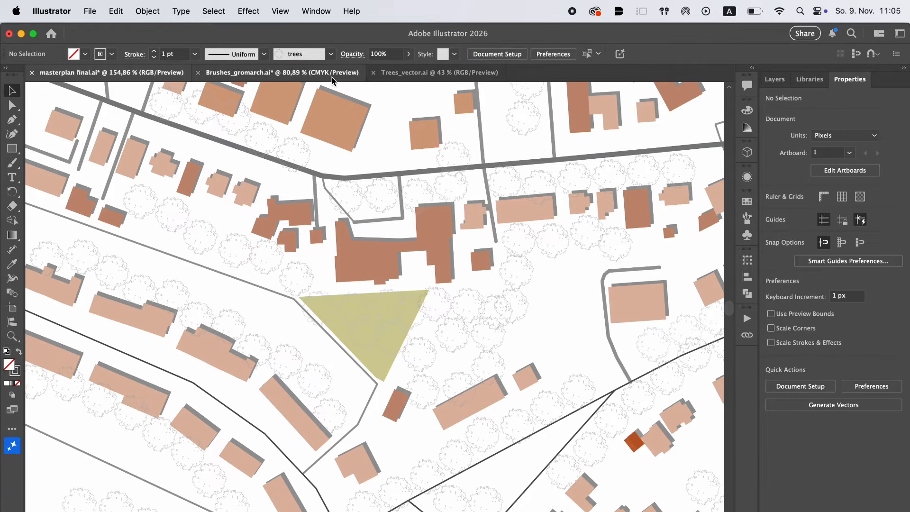
# Copy the lower-left tree outline from Trees_vector.ai and paste it into masterplan final.ai
pyautogui.click(399, 74)
pyautogui.click(311, 334)
pyautogui.click(148, 73)
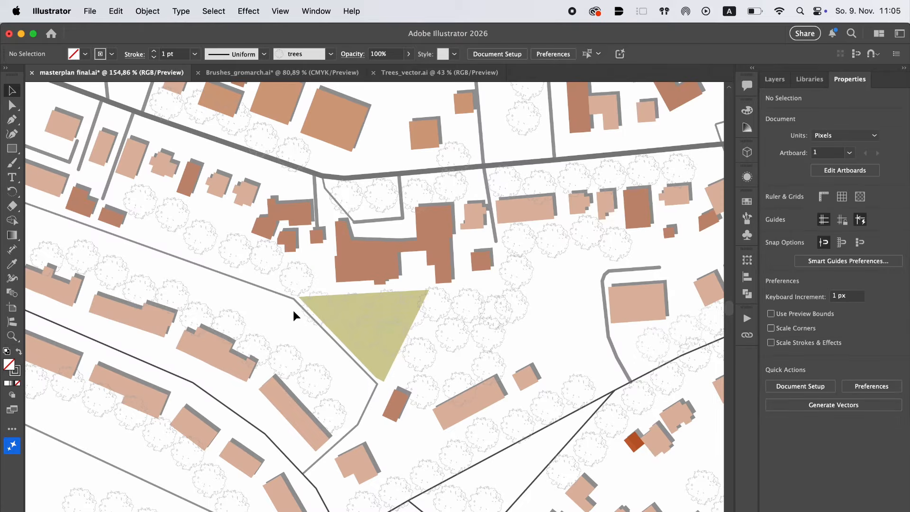
pyautogui.press('super+v')
# Scale the second tree down to about 13 px wide, place it left of the green triangle, and use a 0,05 pt stroke
pyautogui.scroll(-4, 339, 311)
pyautogui.moveTo(515, 152); pyautogui.dragTo(280, 370)
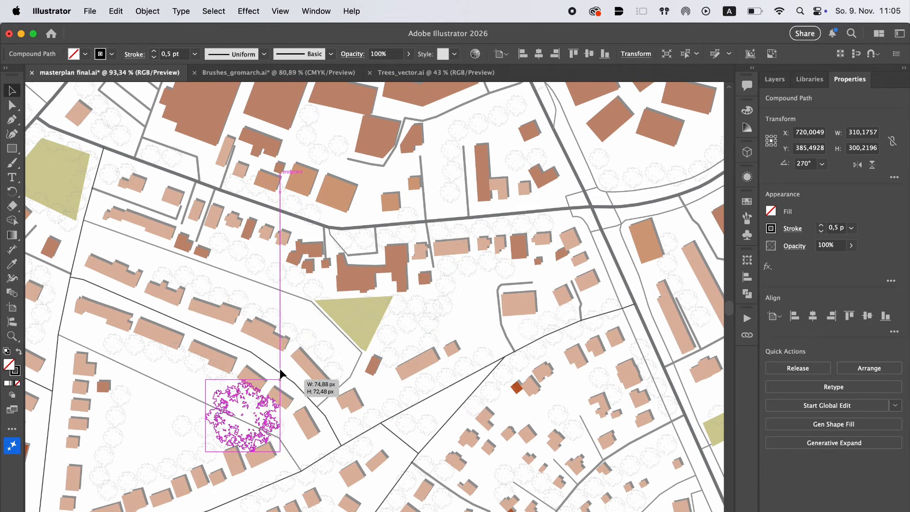
pyautogui.moveTo(263, 406); pyautogui.dragTo(356, 284)
pyautogui.scroll(7, 356, 284)
pyautogui.moveTo(408, 206); pyautogui.dragTo(227, 379)
pyautogui.click(160, 307)
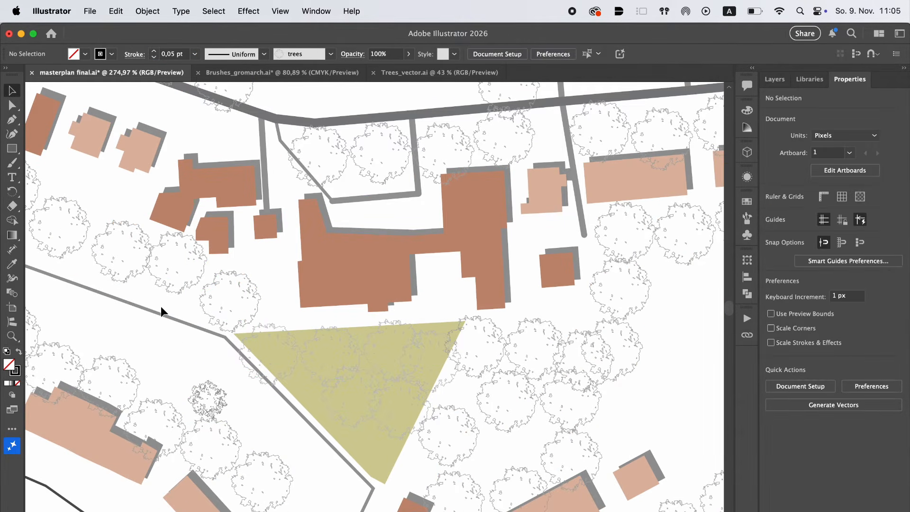
pyautogui.scroll(1, 161, 312)
pyautogui.scroll(-7, 189, 395)
pyautogui.scroll(7, 214, 372)
# Start a new scatter brush from the small tree left of the green triangle
pyautogui.click(247, 305)
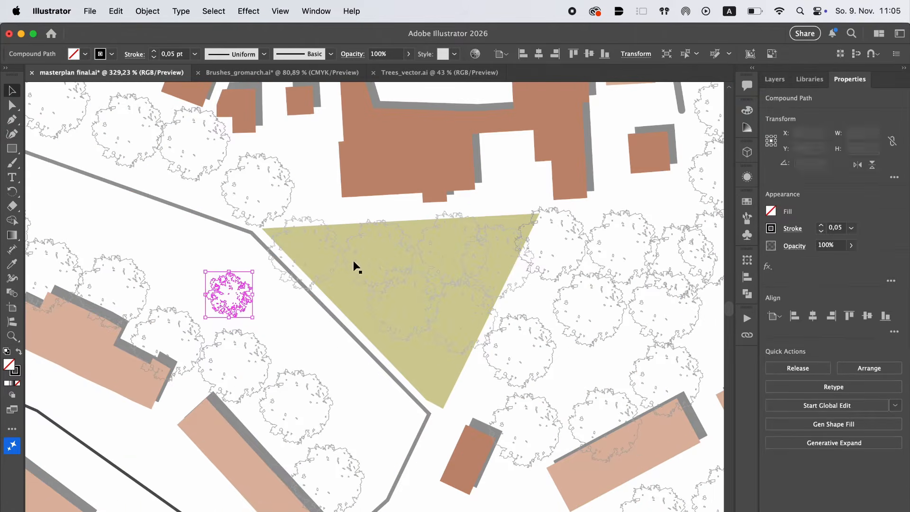
pyautogui.press('F5')
pyautogui.moveTo(229, 300); pyautogui.dragTo(568, 249)
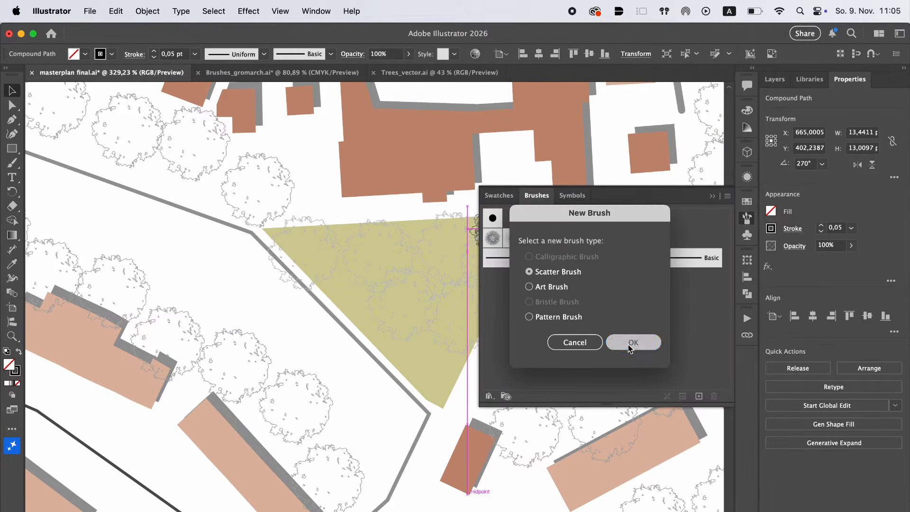
pyautogui.click(634, 342)
# Set the new scatter brush's size, spacing, scatter and rotation to Random
pyautogui.click(493, 223)
pyautogui.click(488, 248)
pyautogui.click(492, 242)
pyautogui.click(482, 266)
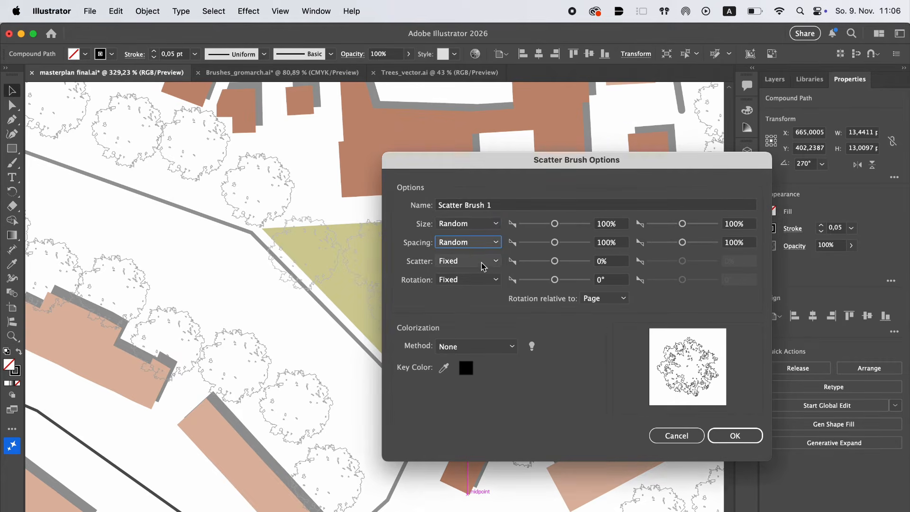
pyautogui.click(482, 261)
pyautogui.click(482, 284)
pyautogui.click(482, 280)
pyautogui.click(482, 303)
# Set the new brush's ranges to 97% to 124% size, -121% to 6% scatter and -25° to 24° rotation
pyautogui.click(555, 224)
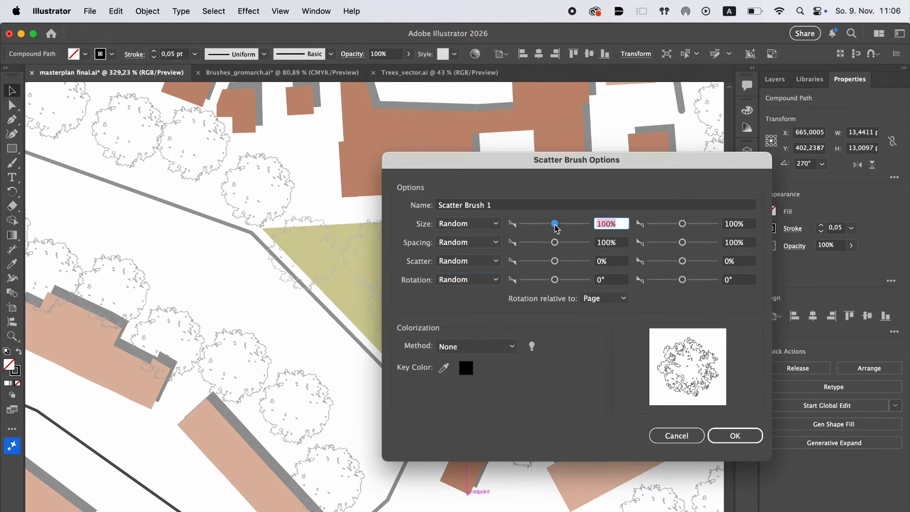
pyautogui.click(683, 224)
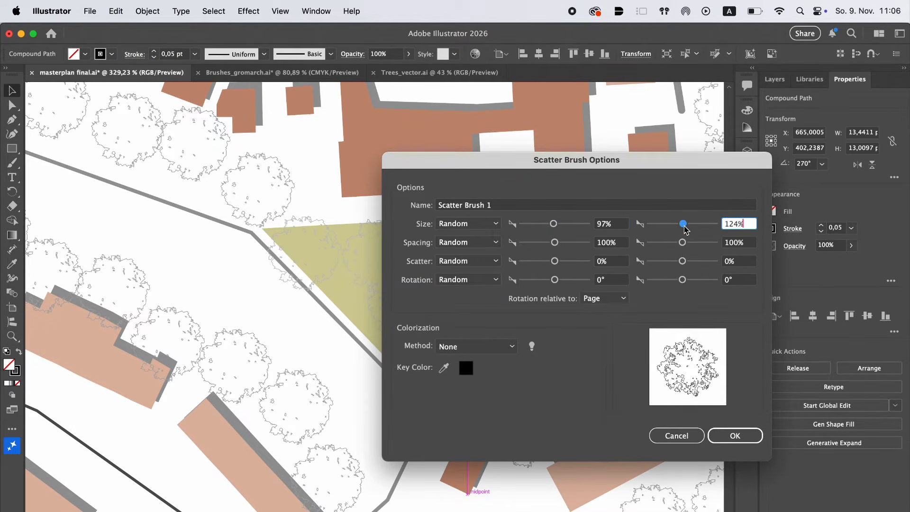
pyautogui.moveTo(553, 262); pyautogui.dragTo(550, 280)
pyautogui.click(684, 262)
pyautogui.moveTo(682, 280); pyautogui.dragTo(687, 283)
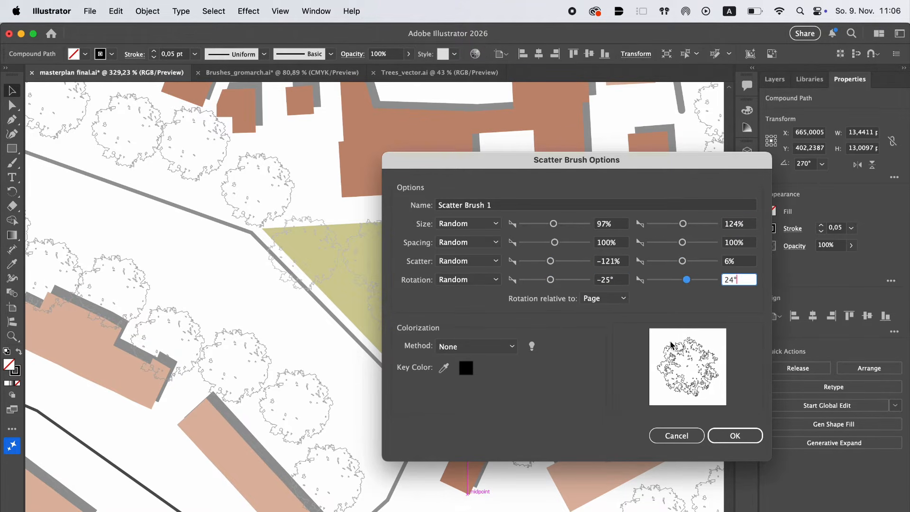
# Choose the new tree brush's colorization method, finish creating the brush and clear the selection
pyautogui.click(476, 347)
pyautogui.click(455, 356)
pyautogui.click(735, 435)
pyautogui.click(341, 350)
pyautogui.scroll(-2, 341, 350)
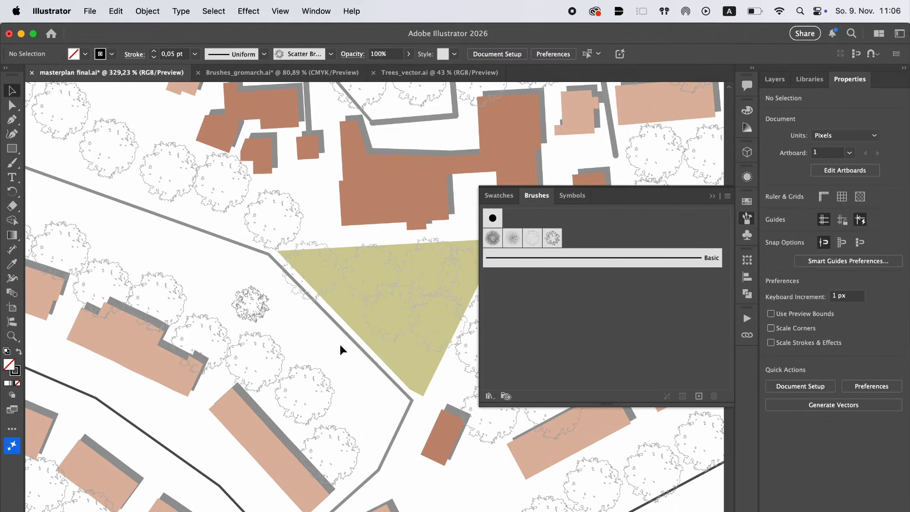
# Paint small trees with the new scatter brush along the green triangle's two lower edges and in the open areas east of it
pyautogui.click(551, 238)
pyautogui.moveTo(242, 302); pyautogui.dragTo(166, 270)
pyautogui.click(17, 163)
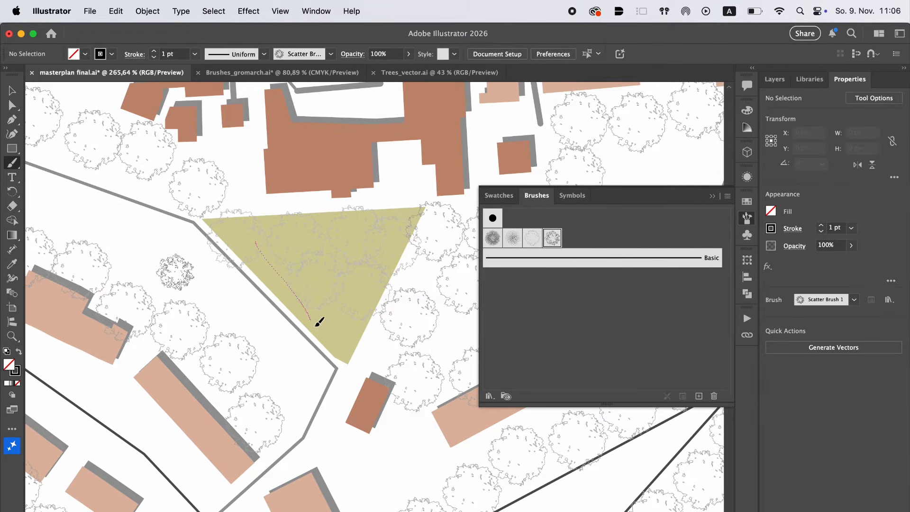
pyautogui.moveTo(393, 245); pyautogui.dragTo(405, 219)
pyautogui.scroll(-2, 405, 218)
pyautogui.hscroll(3, 405, 201)
pyautogui.hscroll(4, 428, 192)
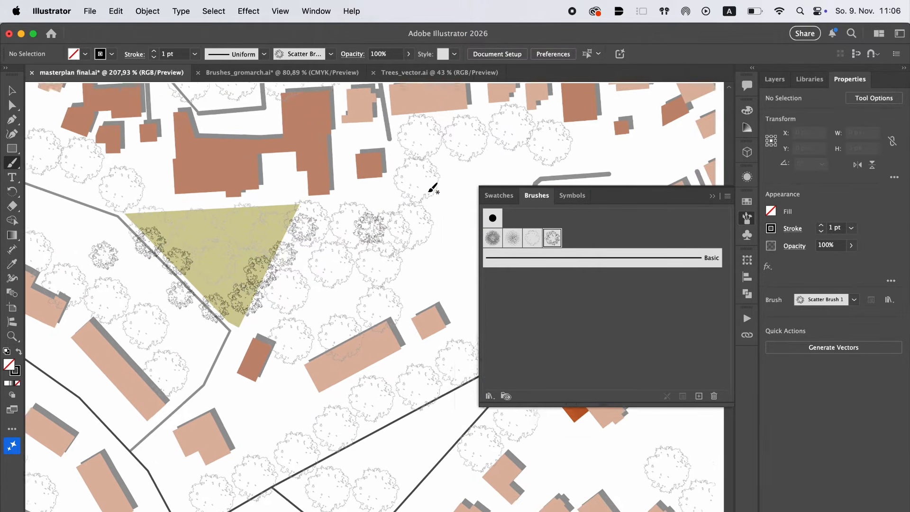
pyautogui.moveTo(428, 191)
pyautogui.mouseDown()
pyautogui.moveTo(337, 299)
pyautogui.moveTo(370, 315)
pyautogui.mouseUp()
pyautogui.scroll(-3, 415, 276)
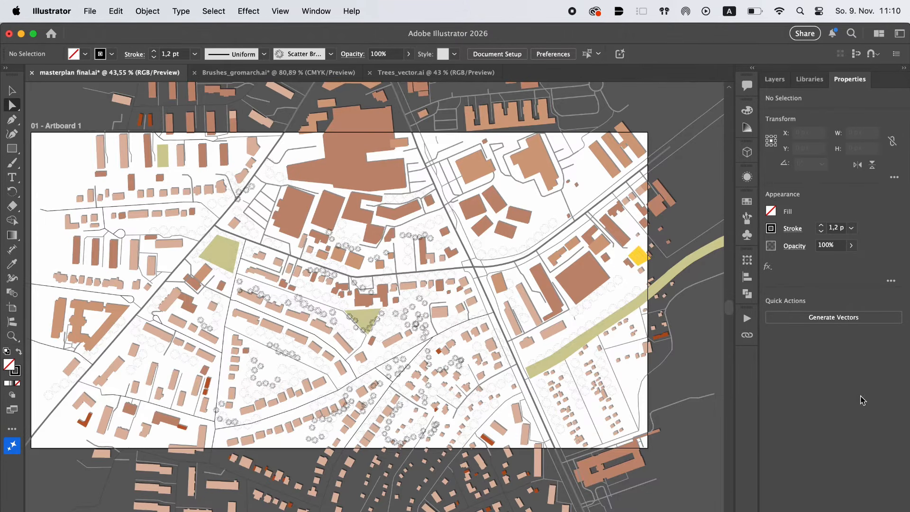
# Narrow the artboard from its left and right edges to about 711 × 680 px, keeping the green triangle near its middle
pyautogui.hscroll(-2, 637, 379)
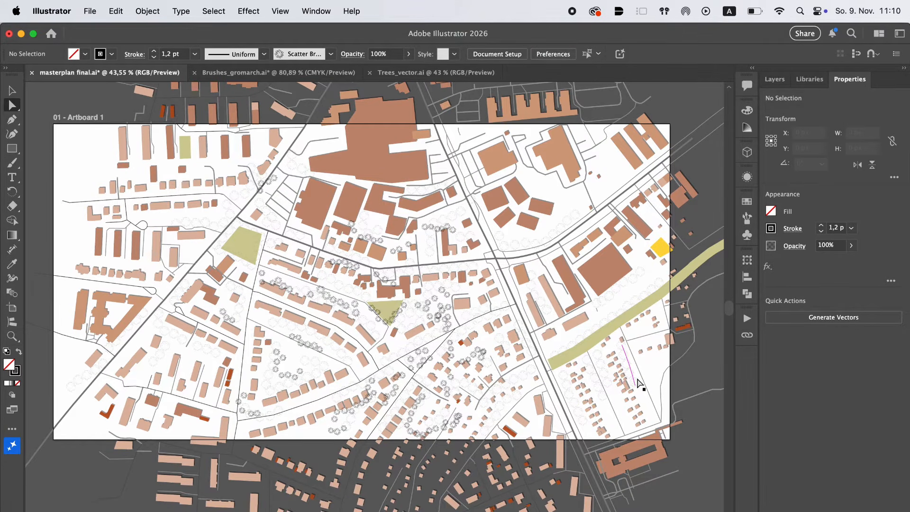
pyautogui.hotkey('shift', 'o')
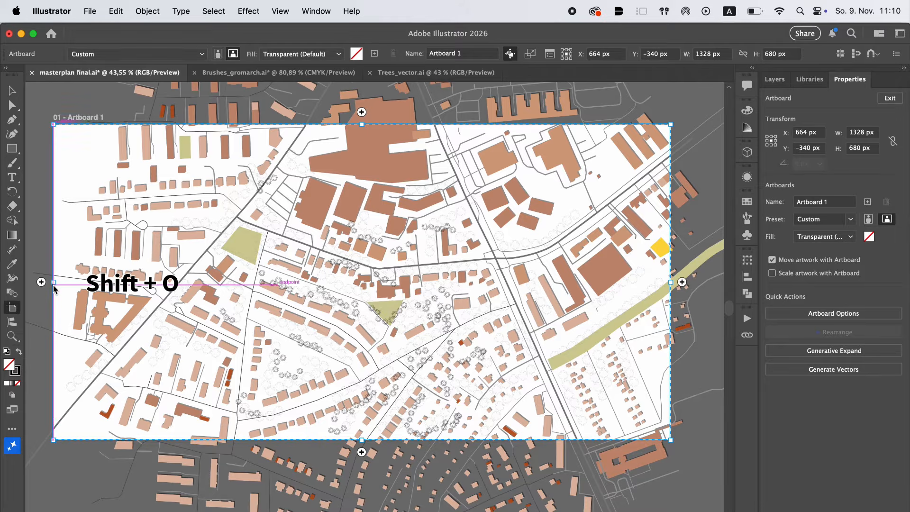
pyautogui.moveTo(55, 288); pyautogui.dragTo(234, 293)
pyautogui.moveTo(671, 282); pyautogui.dragTo(559, 288)
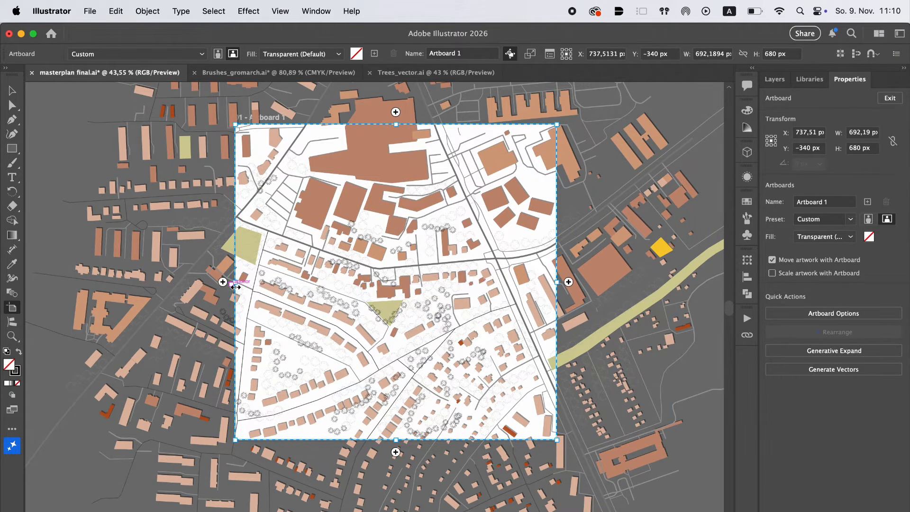
pyautogui.moveTo(235, 283); pyautogui.dragTo(225, 282)
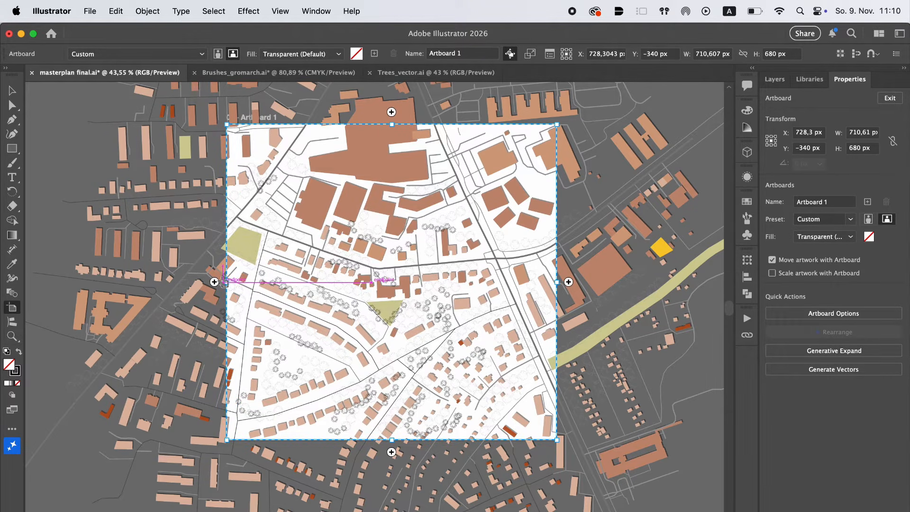
pyautogui.doubleClick(225, 283)
pyautogui.click(488, 455)
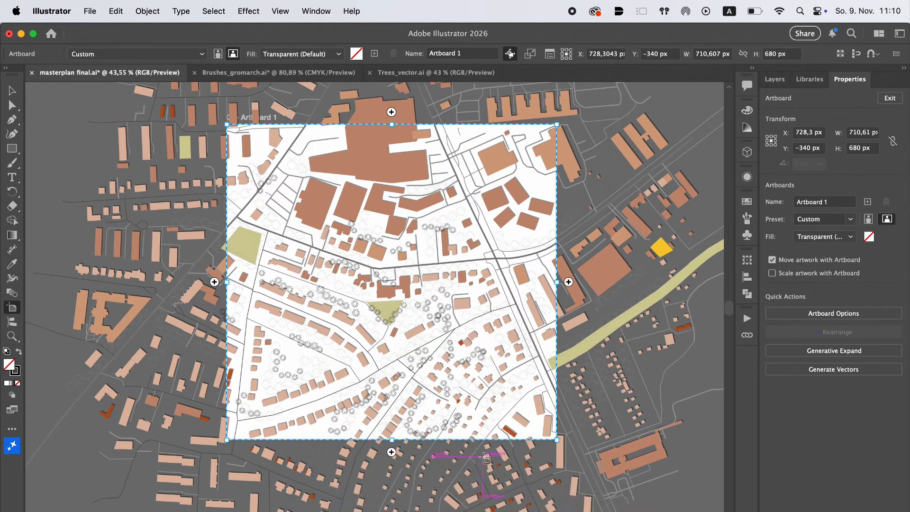
pyautogui.click(16, 94)
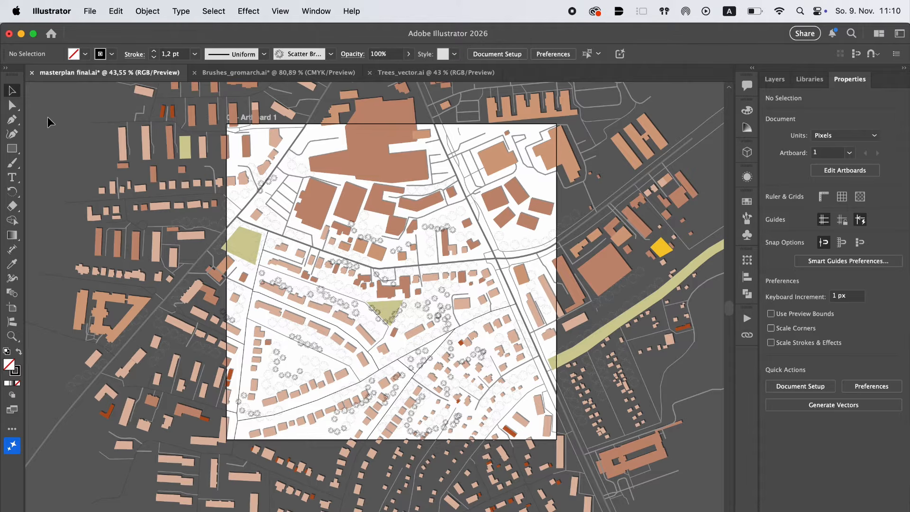
# Preview the map cropped to the artboard with Trim View
pyautogui.click(276, 15)
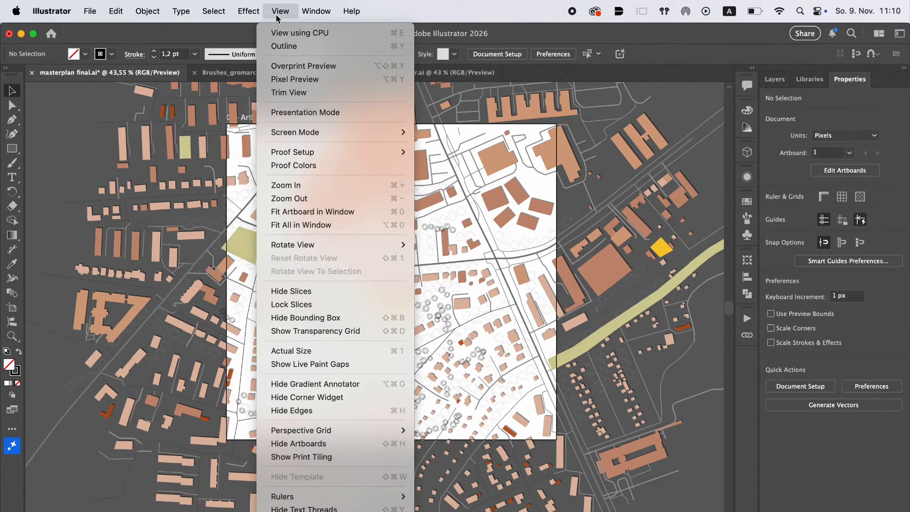
pyautogui.click(288, 93)
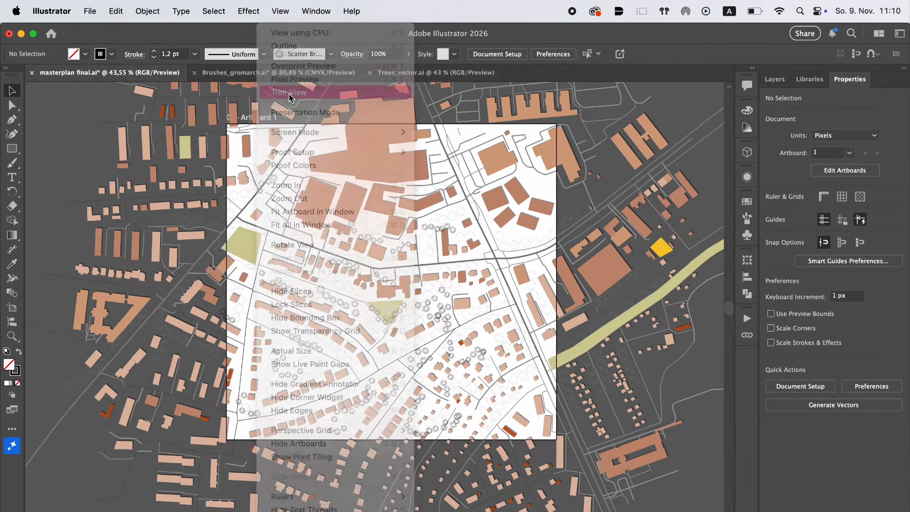
pyautogui.scroll(2, 409, 271)
# Shrink the artboard slightly from its lower-left and upper-right corners and turn on Trim View to hide artwork outside it
pyautogui.hotkey('shift', 'o')
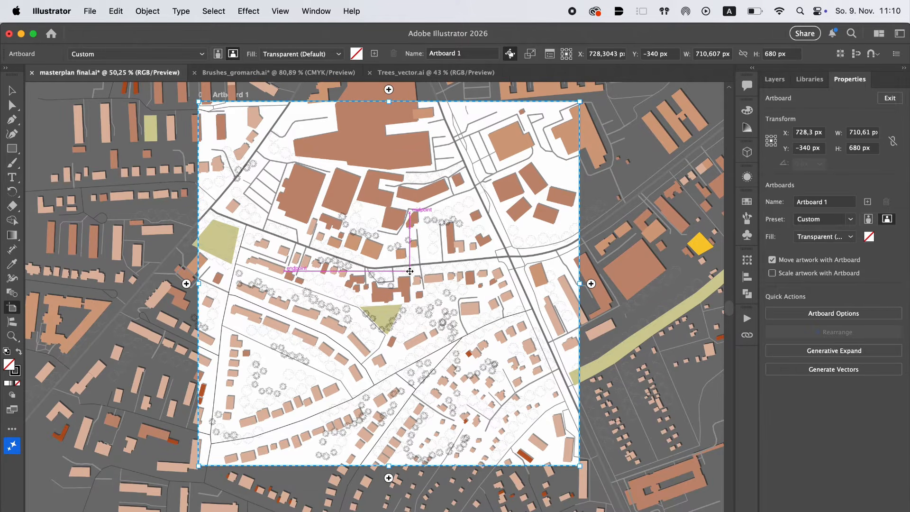
pyautogui.moveTo(198, 466); pyautogui.dragTo(222, 446)
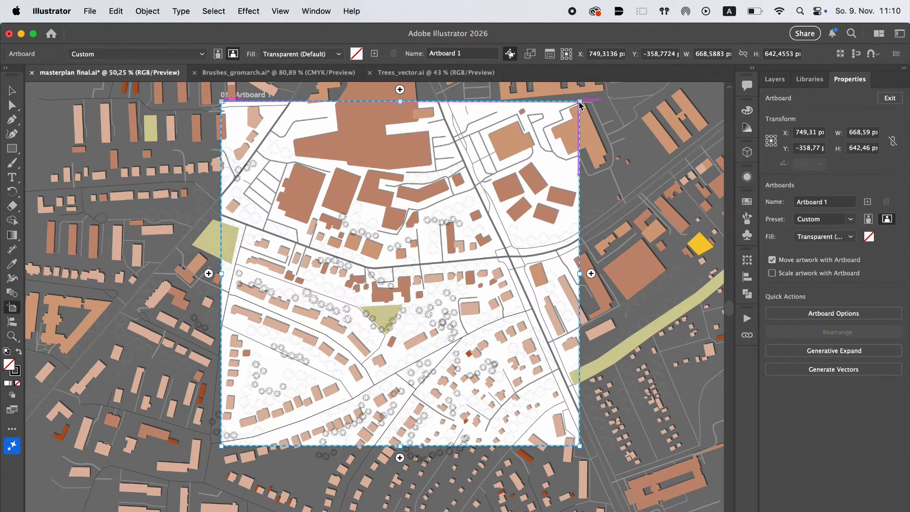
pyautogui.moveTo(579, 102); pyautogui.dragTo(568, 120)
pyautogui.click(14, 93)
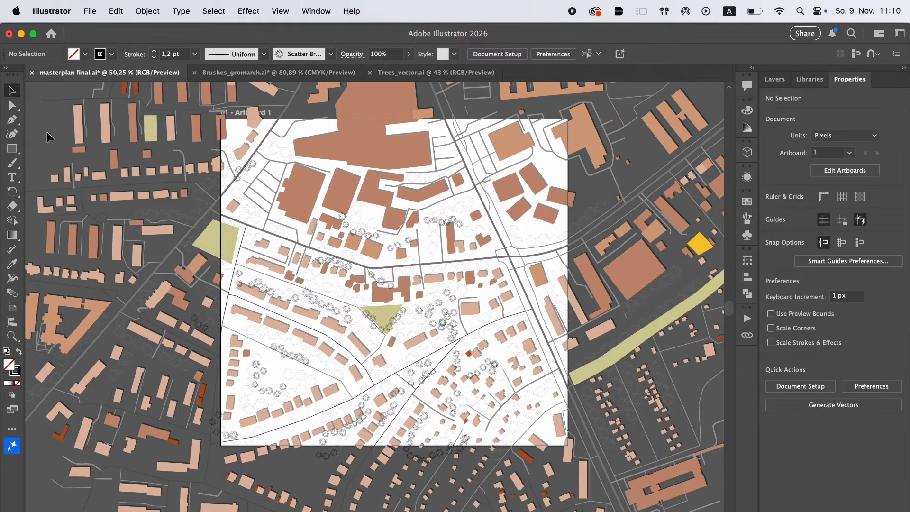
pyautogui.click(280, 10)
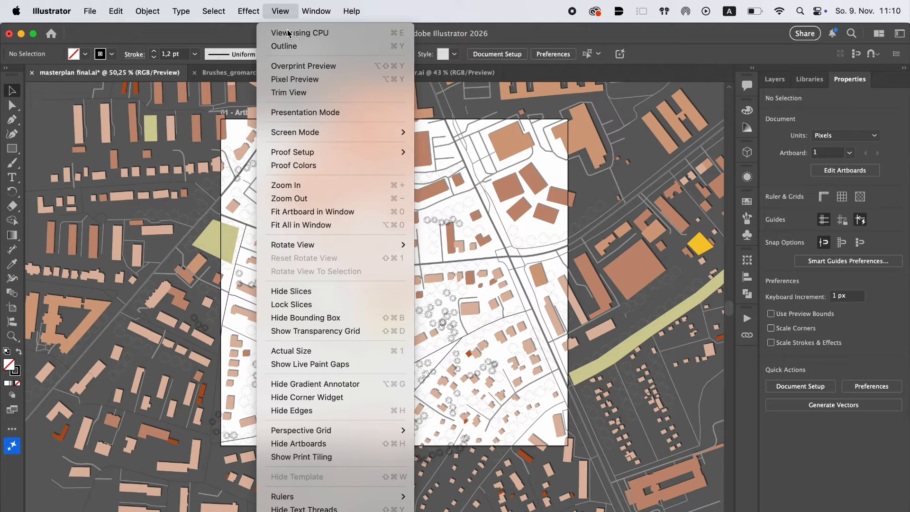
pyautogui.click(297, 92)
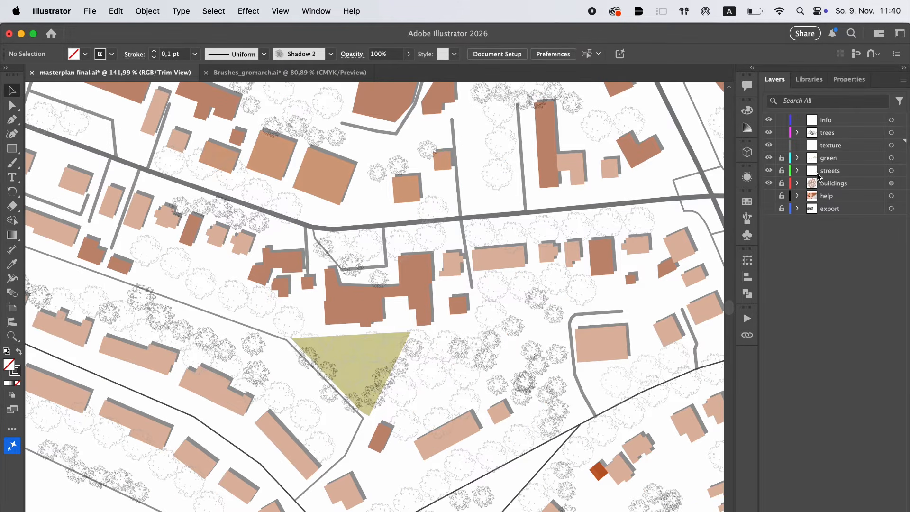
pyautogui.click(834, 137)
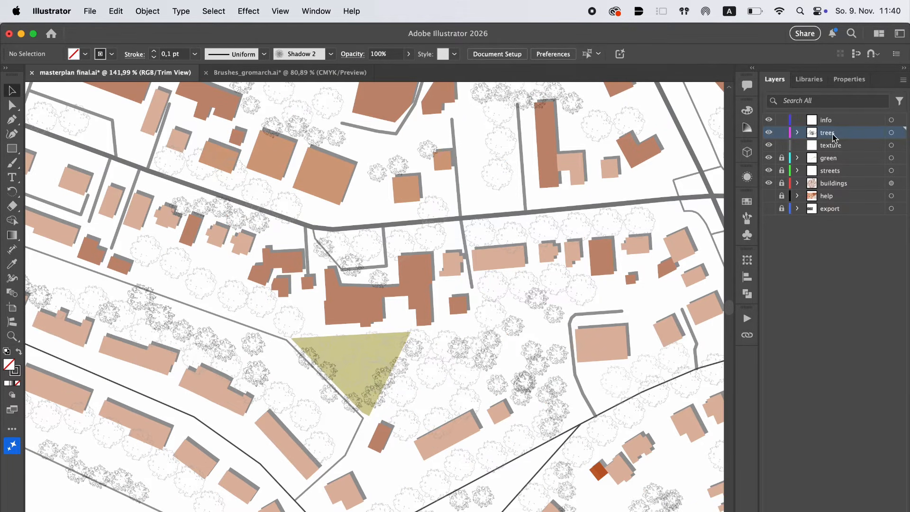
pyautogui.click(898, 134)
pyautogui.click(249, 11)
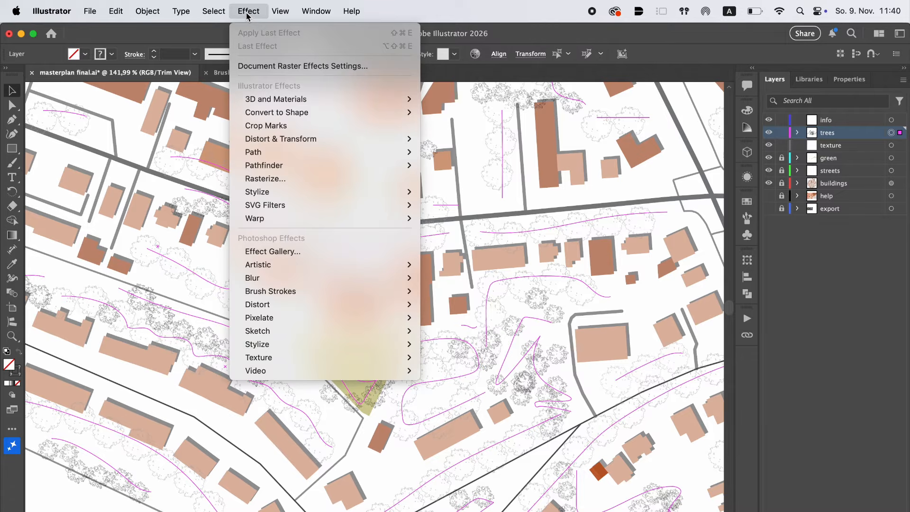
pyautogui.moveTo(278, 196)
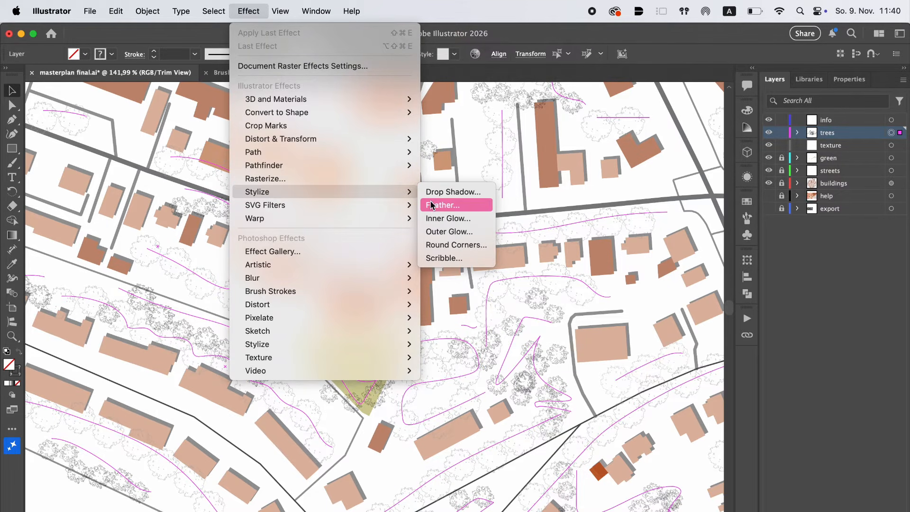
pyautogui.click(451, 133)
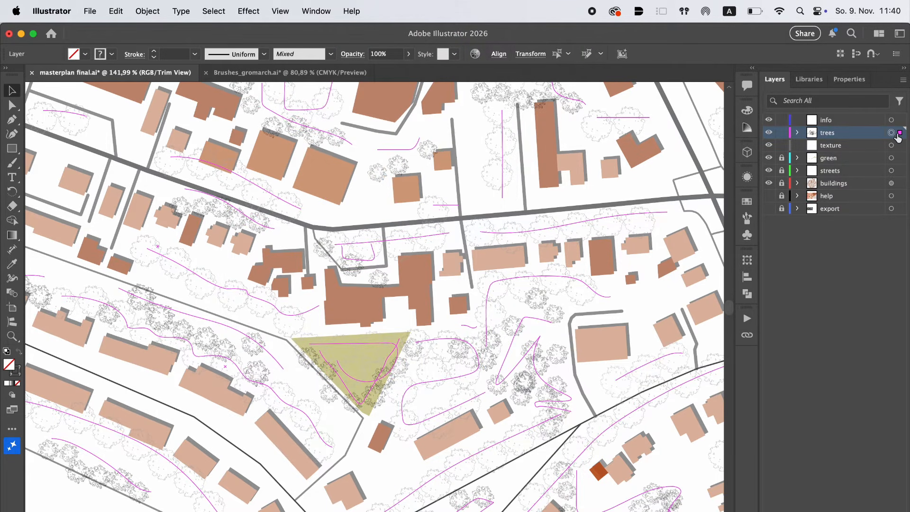
# Lock the trees layer and paint a Shadow 2 brush stroke on the texture layer over the tree row northwest of the green triangle
pyautogui.click(782, 133)
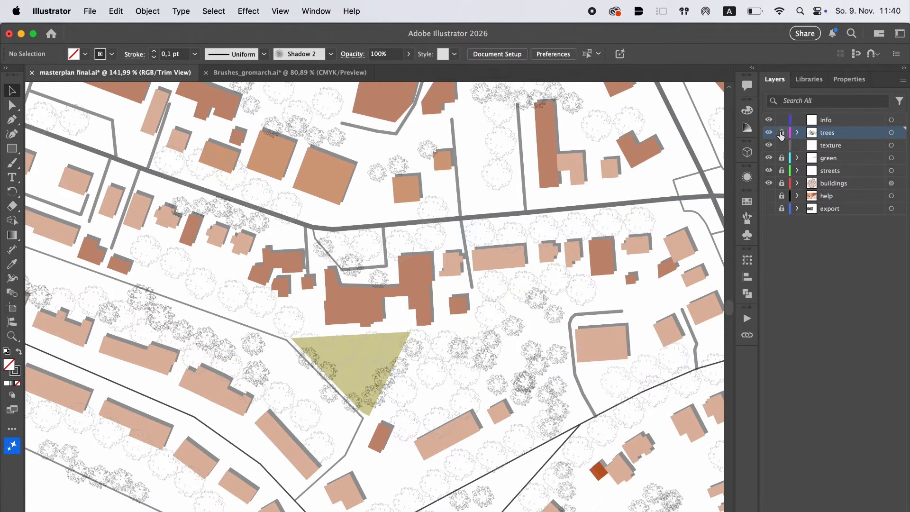
pyautogui.click(839, 147)
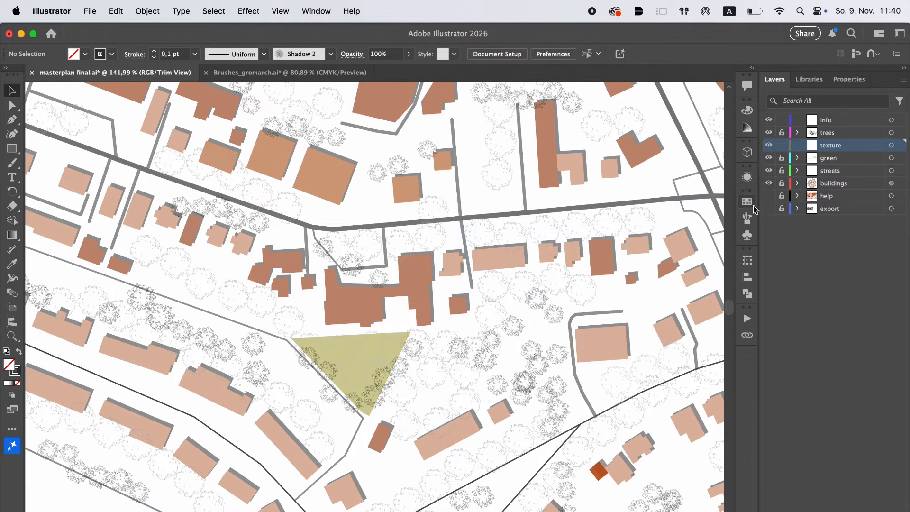
pyautogui.click(748, 219)
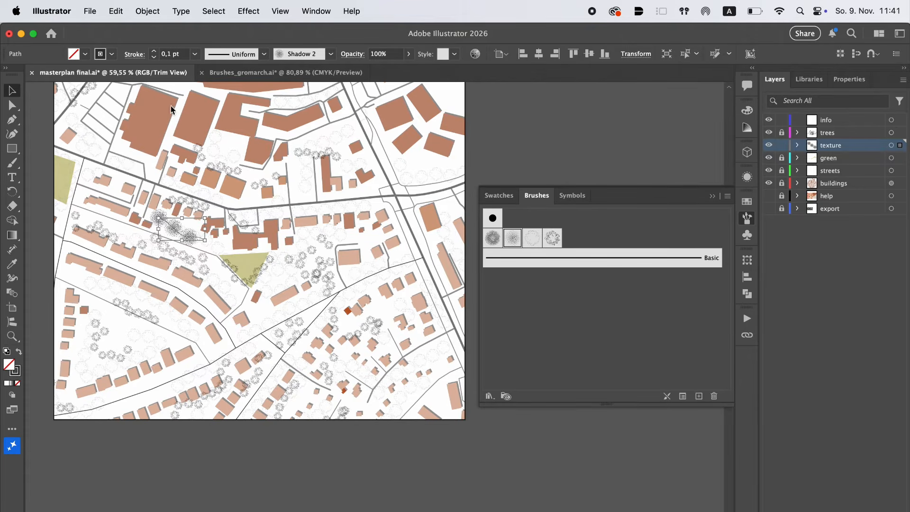
pyautogui.scroll(5, 176, 237)
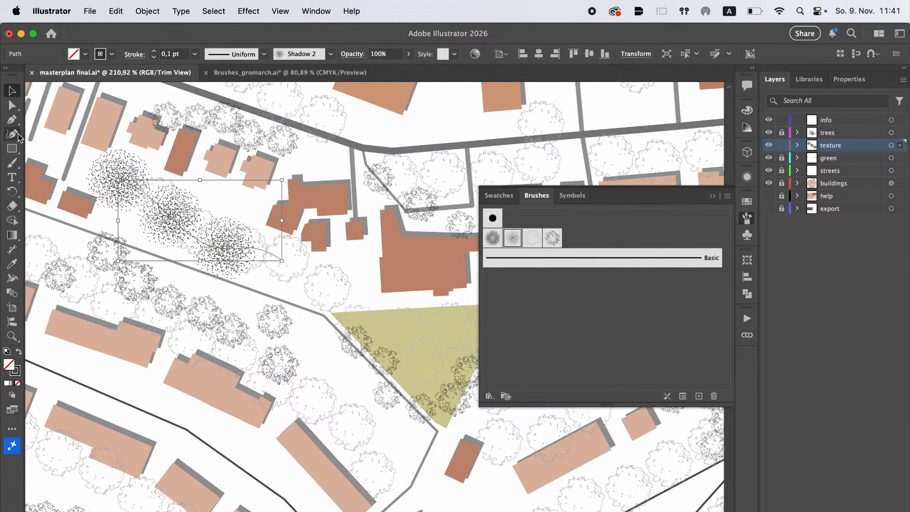
# Nudge the Shadow 2 brush stroke slightly to the lower right along the tree row and set its opacity to 10%
pyautogui.moveTo(169, 220)
pyautogui.mouseDown()
pyautogui.moveTo(203, 220)
pyautogui.moveTo(190, 224)
pyautogui.mouseUp()
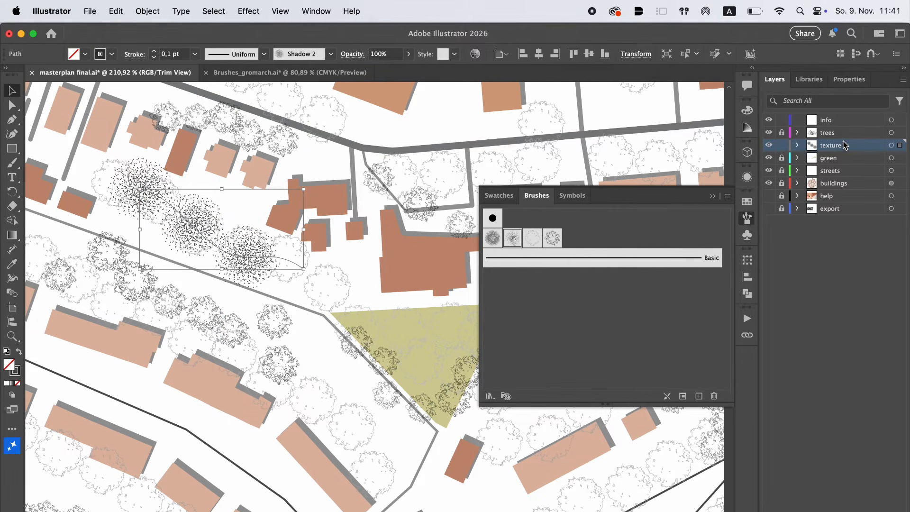
pyautogui.click(382, 54)
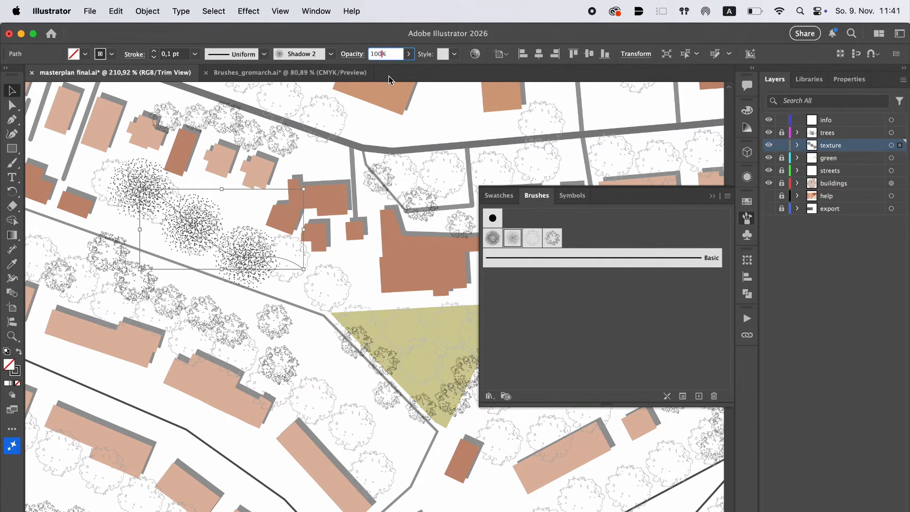
pyautogui.write('10')
pyautogui.press('Return')
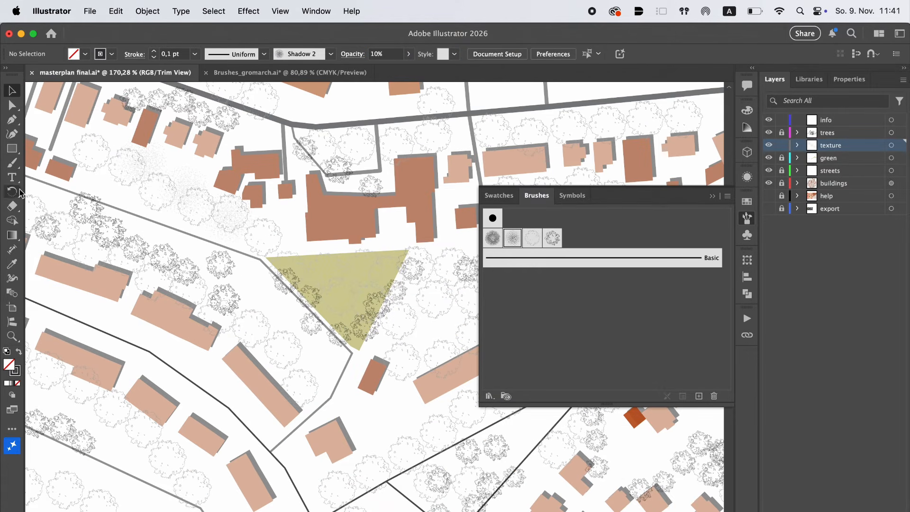
# Paint Shadow 2 strokes at 10% opacity over the tree groups around the green triangle, the northern street and the eastern woods
pyautogui.click(12, 163)
pyautogui.hscroll(3, 311, 361)
pyautogui.scroll(-2, 310, 362)
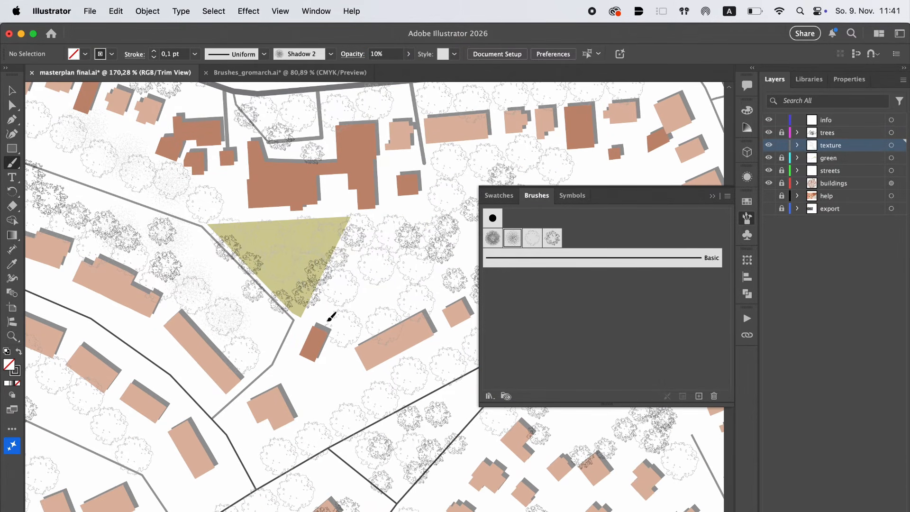
pyautogui.scroll(3, 379, 301)
pyautogui.scroll(3, 266, 177)
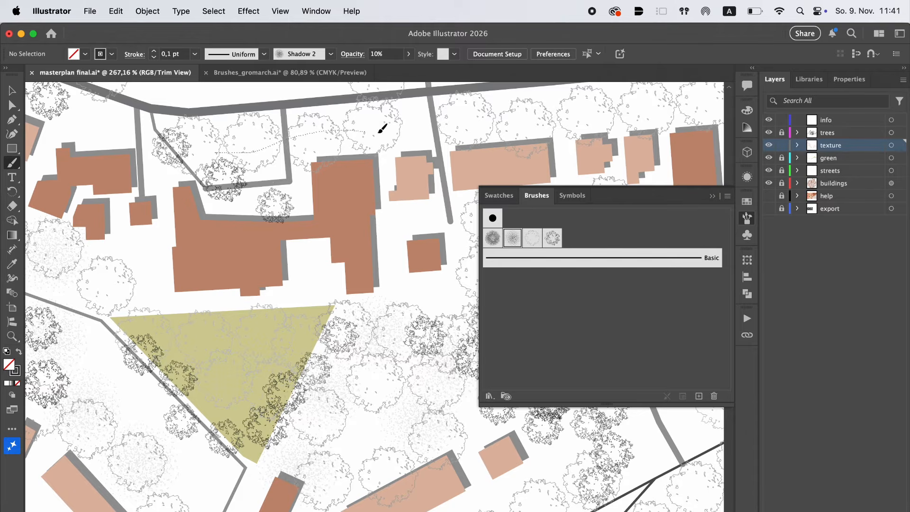
pyautogui.moveTo(379, 134); pyautogui.dragTo(379, 133)
pyautogui.hscroll(5, 413, 132)
pyautogui.scroll(-2, 412, 132)
pyautogui.moveTo(442, 167); pyautogui.dragTo(374, 216)
pyautogui.moveTo(443, 350); pyautogui.dragTo(440, 346)
pyautogui.scroll(-3, 435, 339)
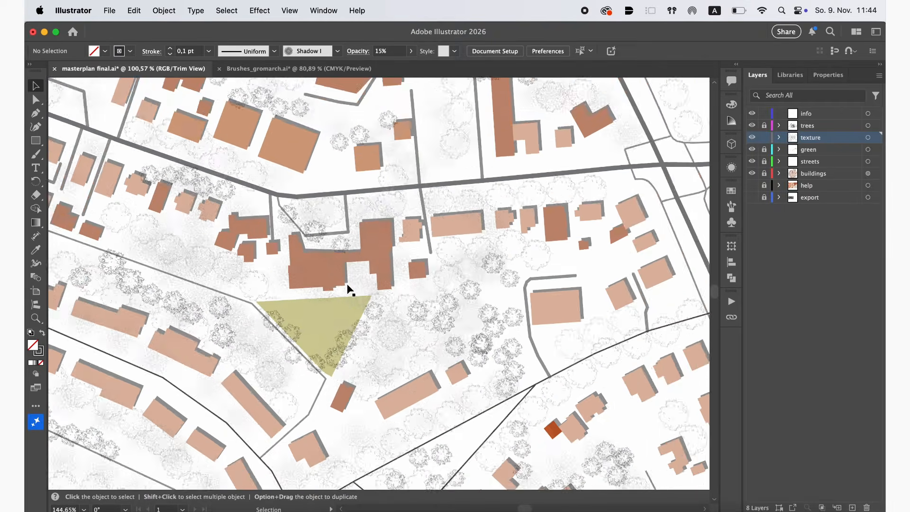
# Move the texture layer below the buildings layer so the shadow dots lie behind the map shapes
pyautogui.scroll(10, 350, 289)
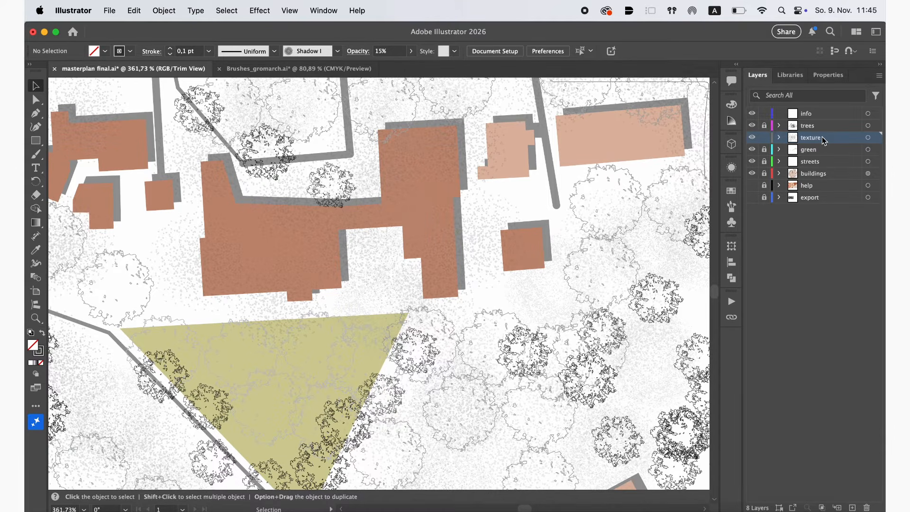
pyautogui.moveTo(824, 140); pyautogui.dragTo(824, 184)
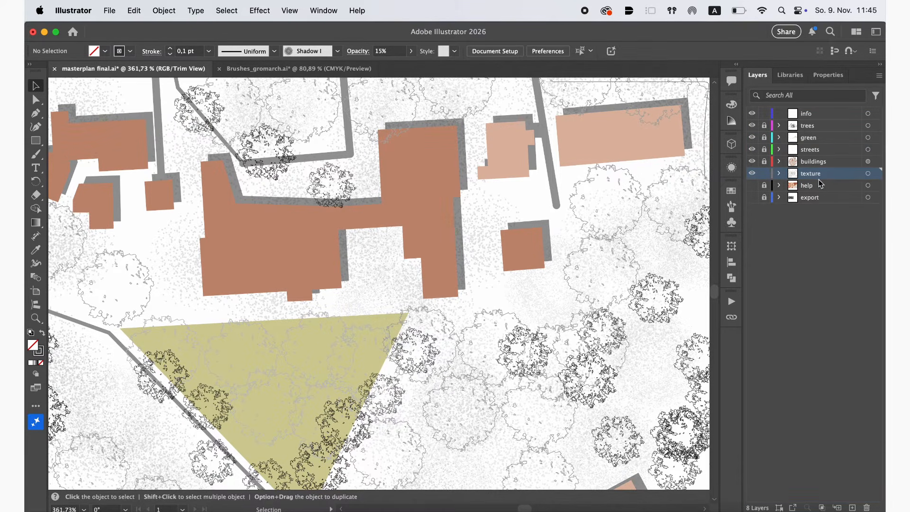
pyautogui.scroll(-10, 561, 309)
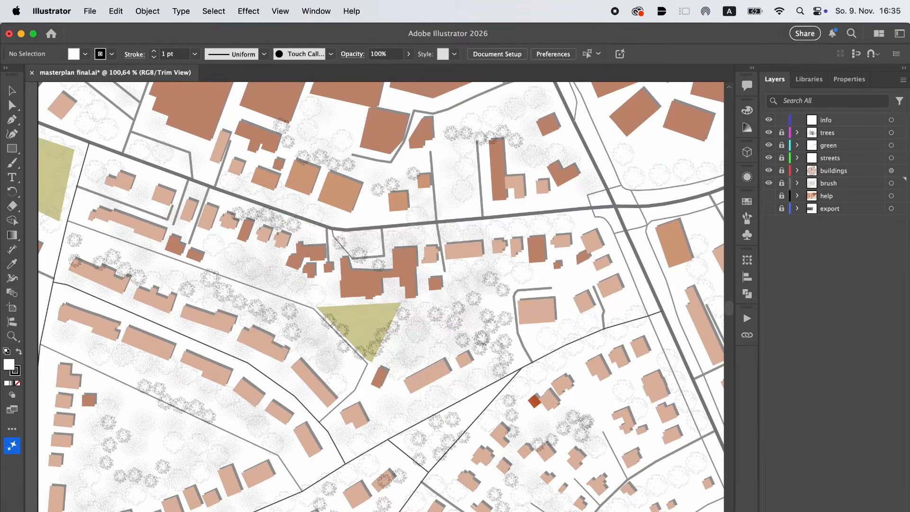
# Create a new layer named background and place it directly below the brush layer
pyautogui.press('super+l')
pyautogui.doubleClick(839, 183)
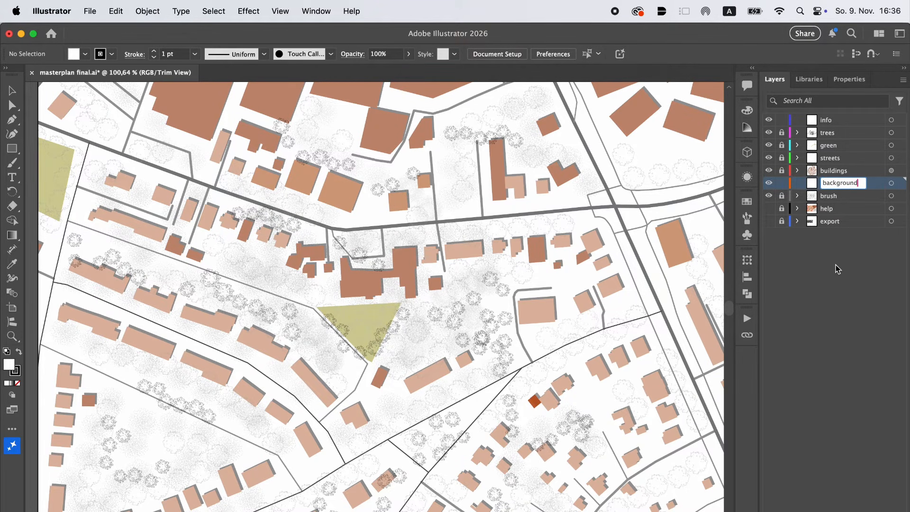
pyautogui.press('Return')
pyautogui.moveTo(867, 184); pyautogui.dragTo(865, 203)
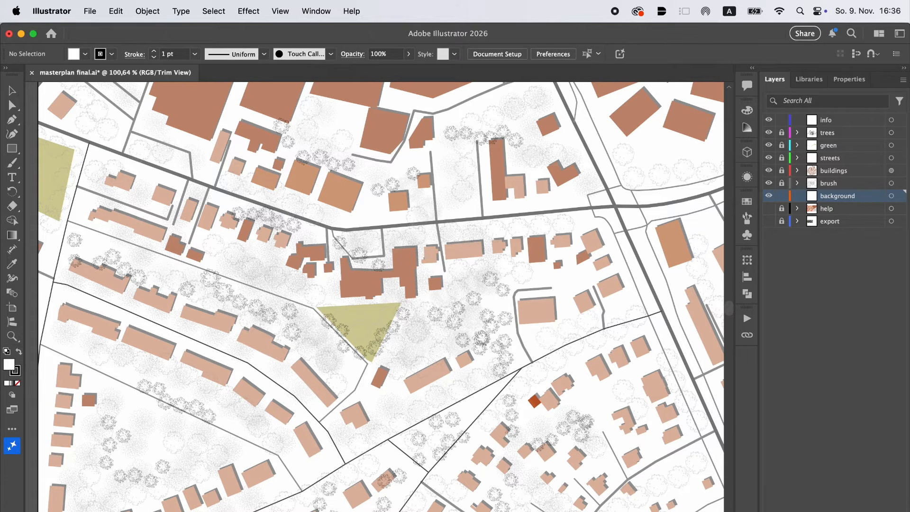
# Place the estrich.jpg texture on the background layer, then enlarge and position it to cover the whole artboard
pyautogui.press('super+Tab')
pyautogui.moveTo(347, 236); pyautogui.dragTo(284, 379)
pyautogui.press('super+0')
pyautogui.moveTo(331, 349); pyautogui.dragTo(312, 295)
pyautogui.moveTo(362, 310); pyautogui.dragTo(504, 325)
pyautogui.press('Return')
pyautogui.click(466, 383)
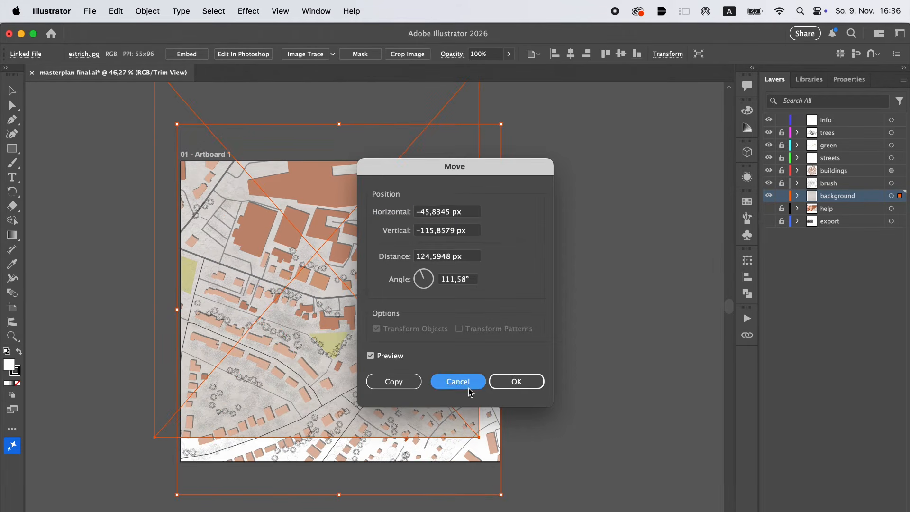
pyautogui.click(537, 383)
pyautogui.scroll(5, 413, 315)
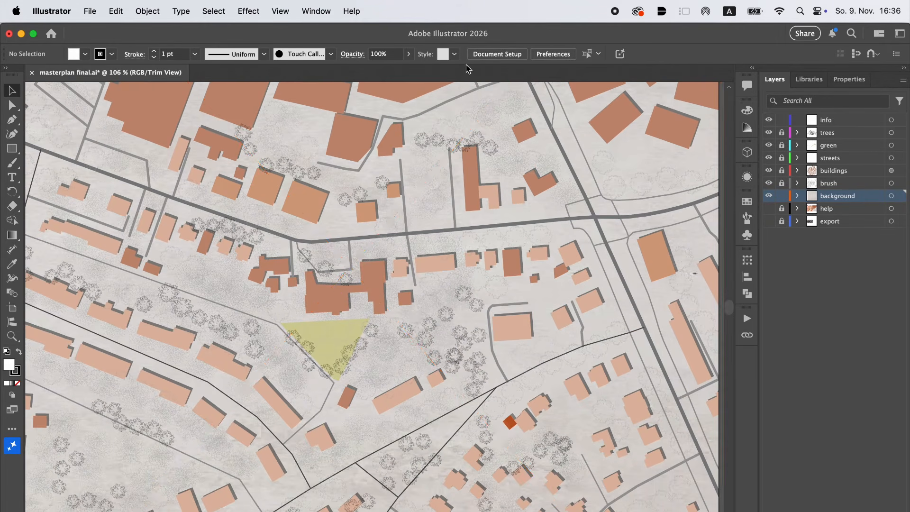
# Try to set the blending mode to Multiply for the background texture
pyautogui.click(747, 178)
pyautogui.click(634, 239)
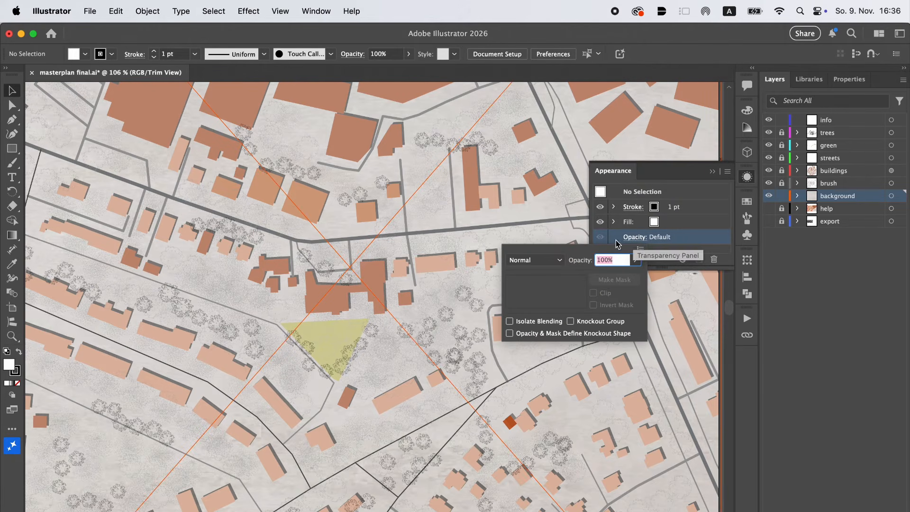
pyautogui.click(554, 260)
pyautogui.click(536, 306)
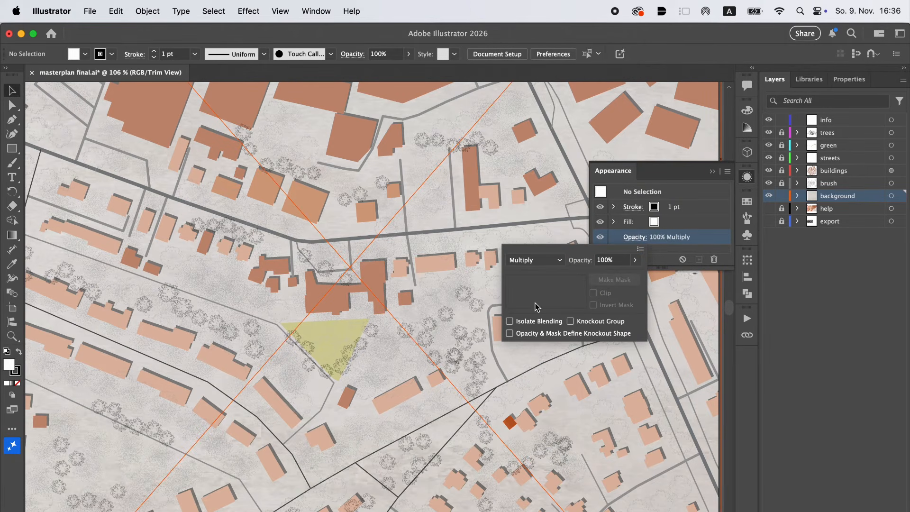
pyautogui.click(688, 220)
# Select the estrich.jpg texture and reduce its opacity to 22%
pyautogui.click(409, 53)
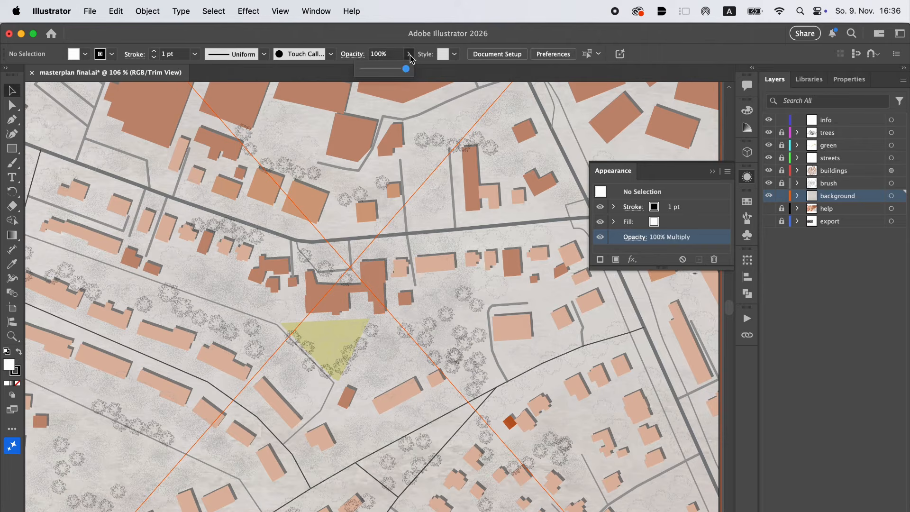
pyautogui.moveTo(409, 69); pyautogui.dragTo(376, 72)
pyautogui.click(446, 142)
pyautogui.scroll(-3, 446, 142)
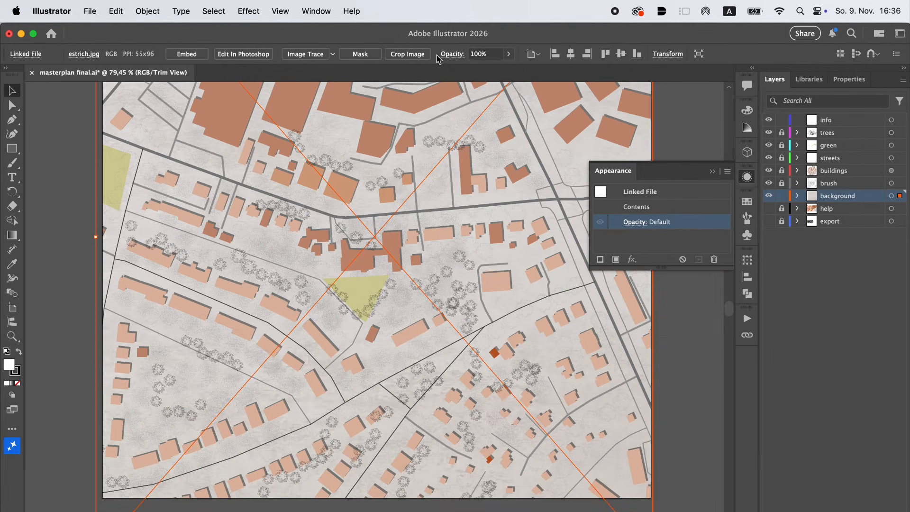
pyautogui.moveTo(485, 69); pyautogui.dragTo(473, 69)
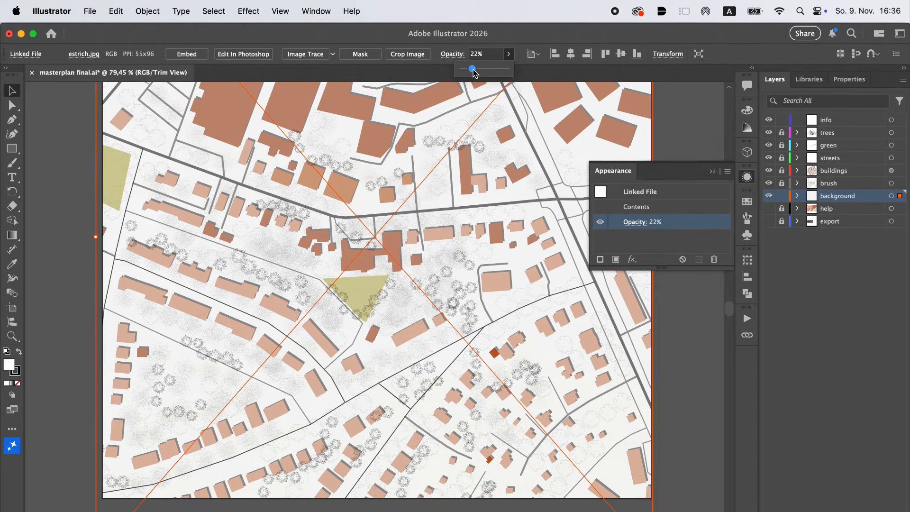
pyautogui.click(687, 135)
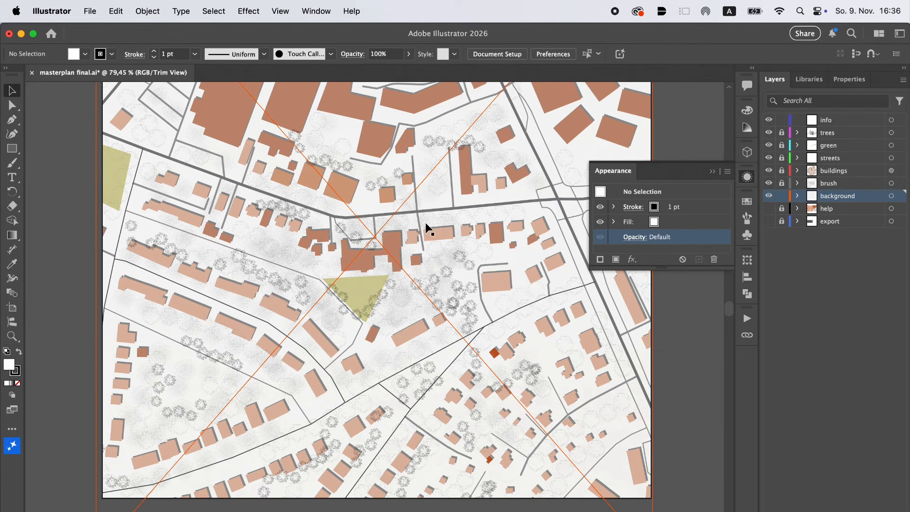
# Delete the estrich.jpg texture from the background layer
pyautogui.scroll(5, 373, 232)
pyautogui.scroll(-4, 373, 235)
pyautogui.scroll(-2, 373, 235)
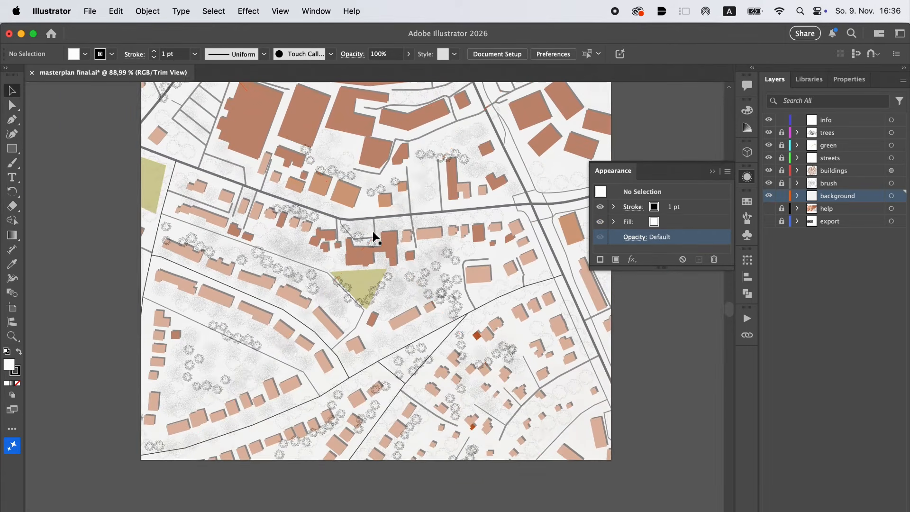
pyautogui.click(374, 236)
pyautogui.press('Delete')
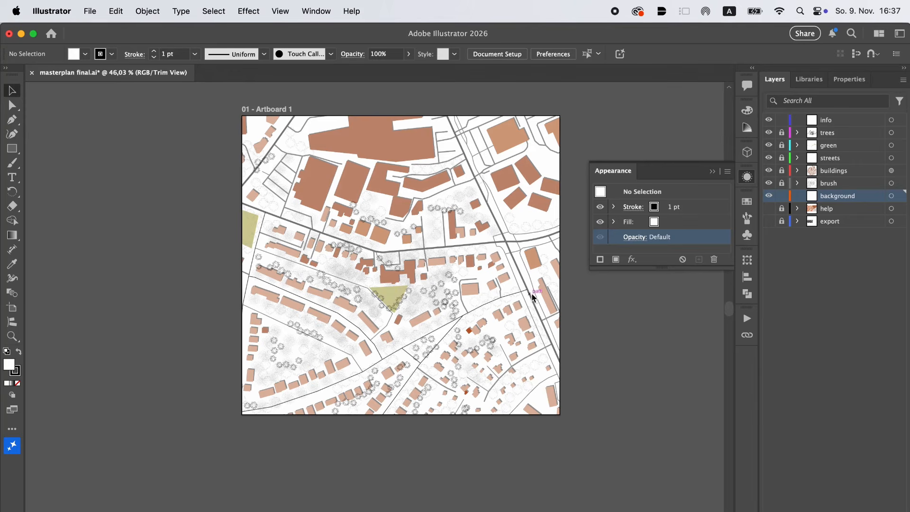
# Add the VIULDF.tif texture image to the background layer and scale it to cover the artboard
pyautogui.press('super+v')
pyautogui.moveTo(536, 298); pyautogui.dragTo(560, 115)
pyautogui.moveTo(178, 429); pyautogui.dragTo(243, 415)
pyautogui.scroll(3, 364, 309)
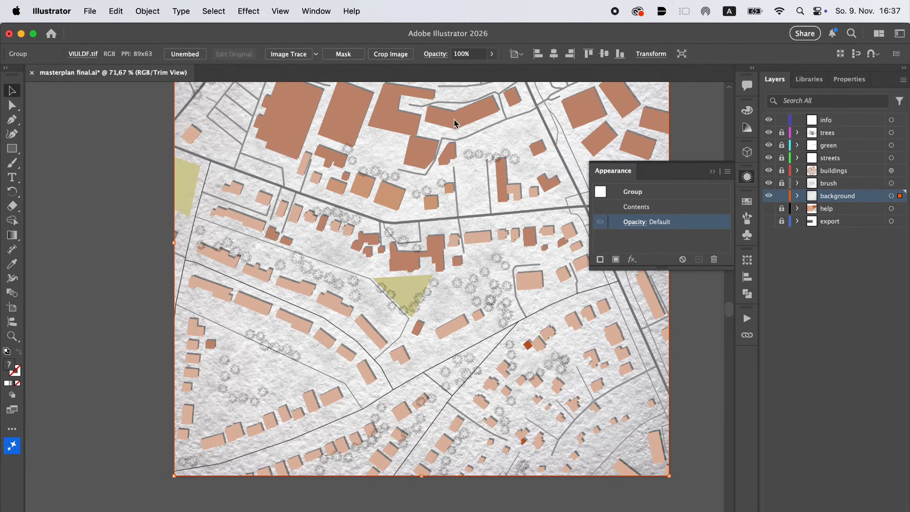
# Reduce the opacity of the VIULDF.tif background texture to 19%
pyautogui.click(492, 55)
pyautogui.click(464, 69)
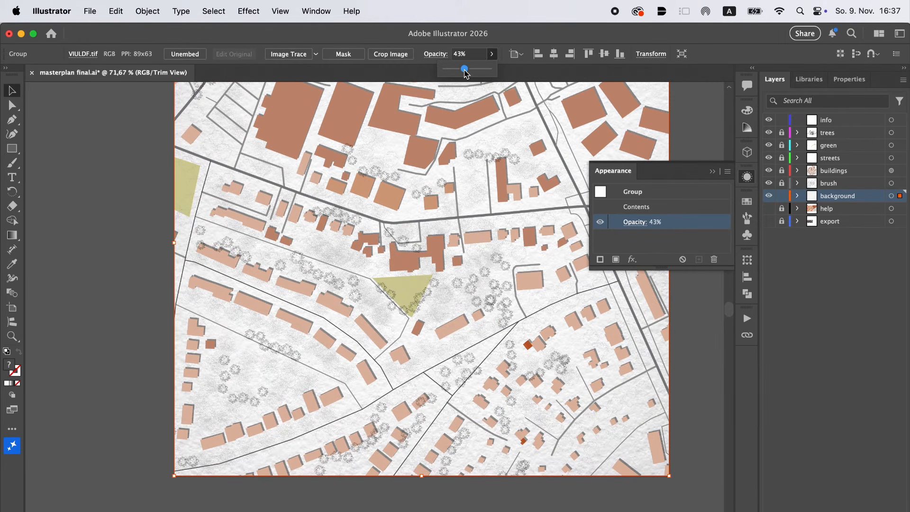
pyautogui.moveTo(463, 74); pyautogui.dragTo(455, 73)
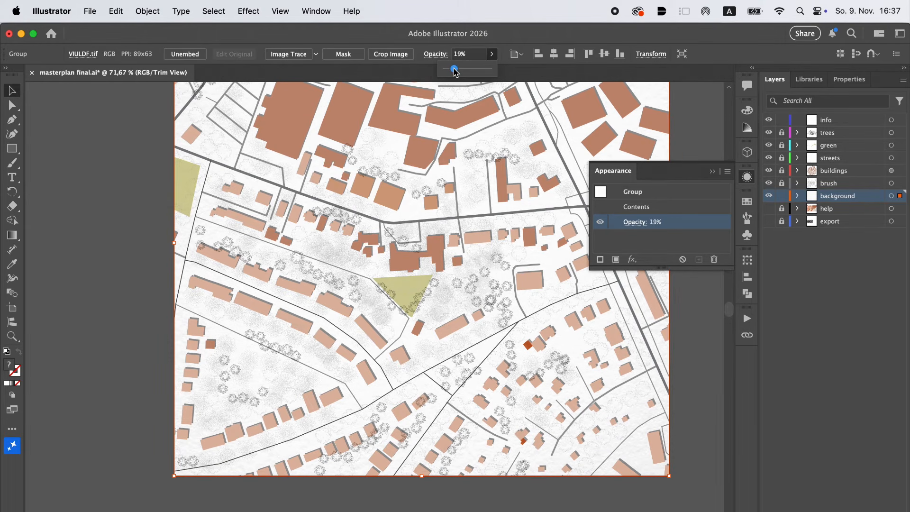
pyautogui.click(133, 220)
pyautogui.scroll(5, 381, 260)
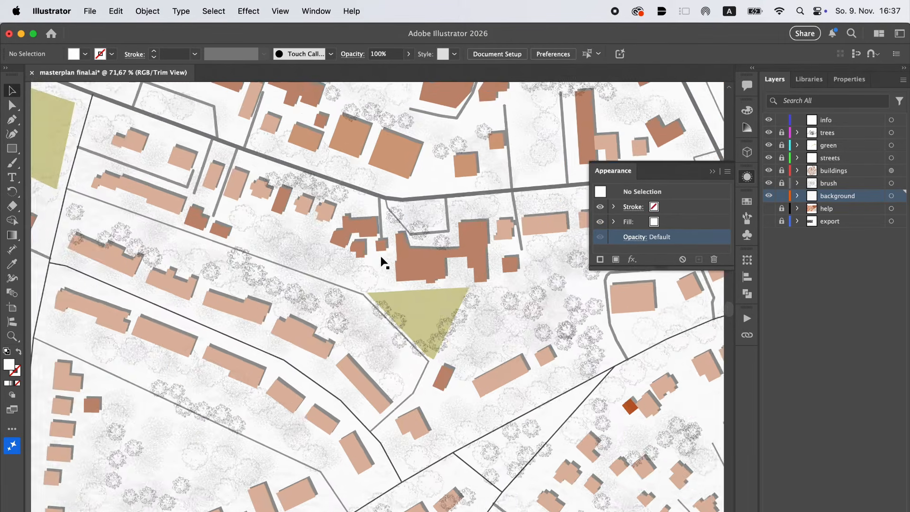
pyautogui.scroll(-4, 379, 257)
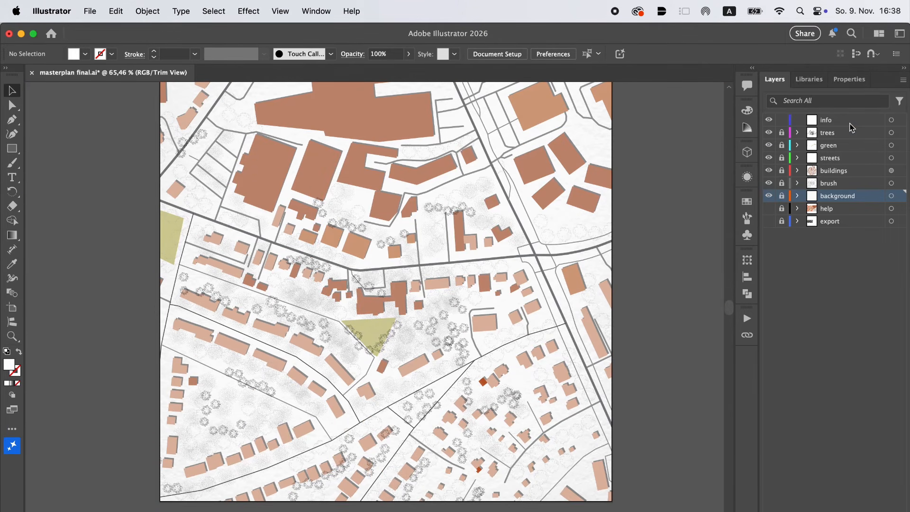
# Activate the info layer and set up the Pen tool with no fill and a black 1 pt stroke
pyautogui.click(850, 123)
pyautogui.scroll(4, 373, 321)
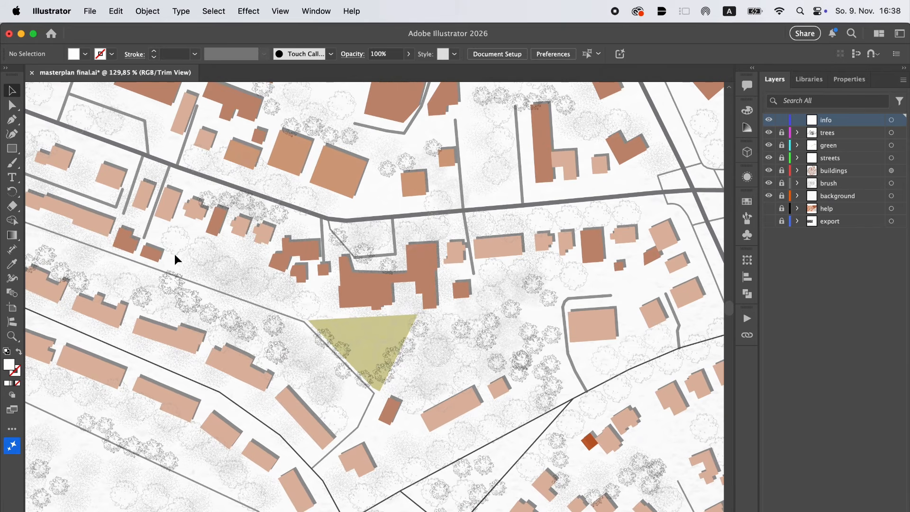
pyautogui.click(13, 121)
pyautogui.click(86, 54)
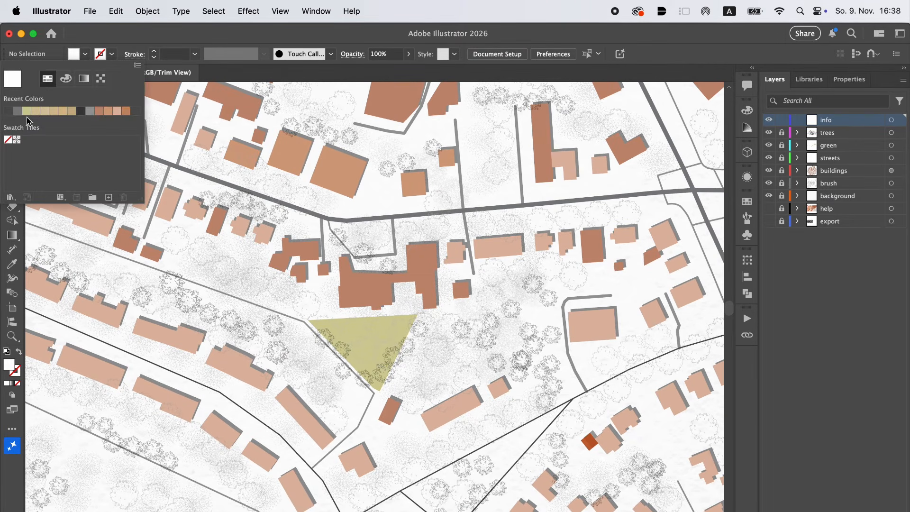
pyautogui.click(8, 140)
pyautogui.click(114, 54)
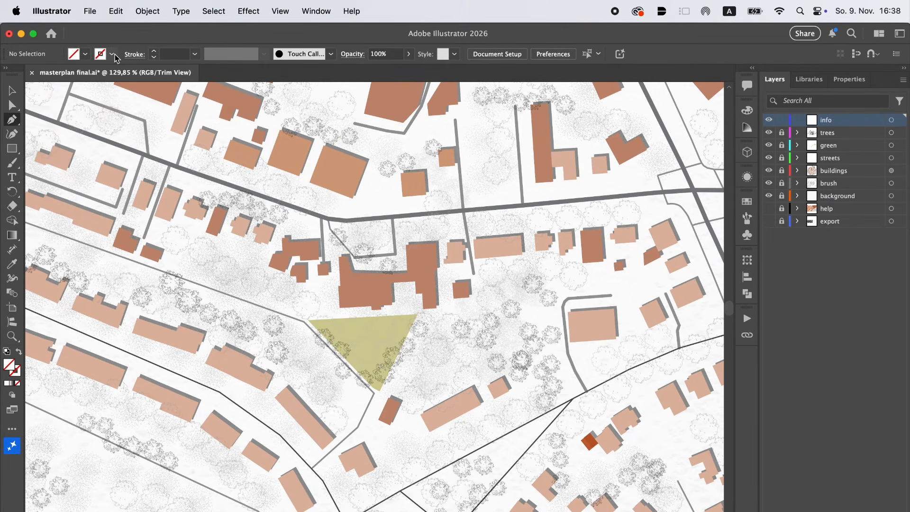
pyautogui.click(114, 54)
pyautogui.click(11, 112)
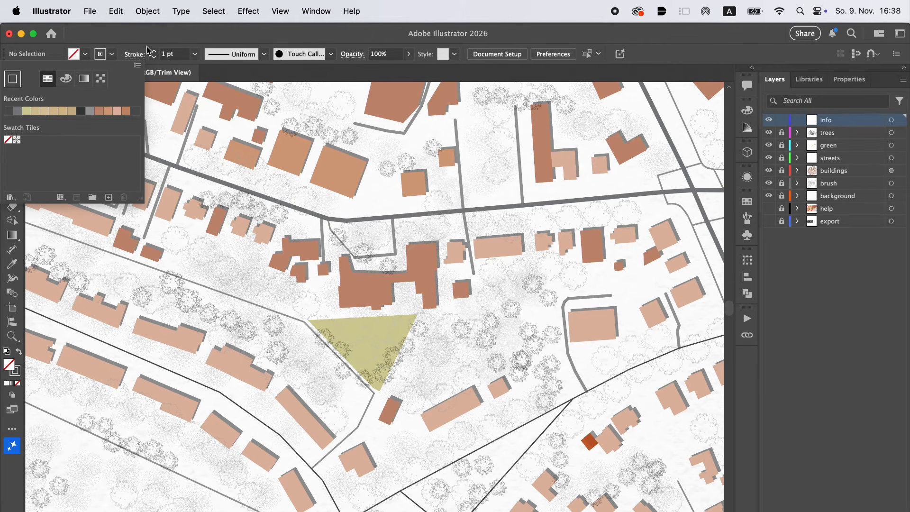
pyautogui.click(161, 46)
# Draw a closed four-sided outline about 82 by 70 px around the project building north of the green triangle
pyautogui.scroll(2, 389, 322)
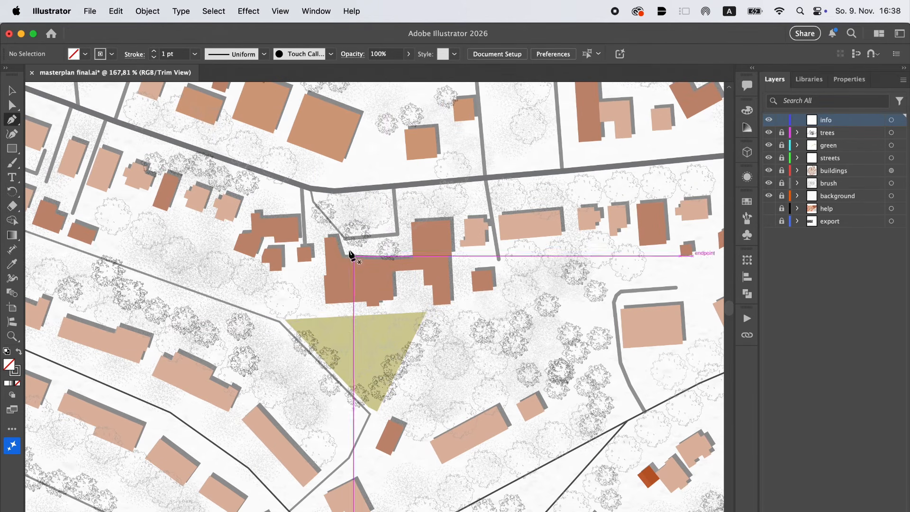
pyautogui.scroll(3, 314, 203)
pyautogui.click(304, 194)
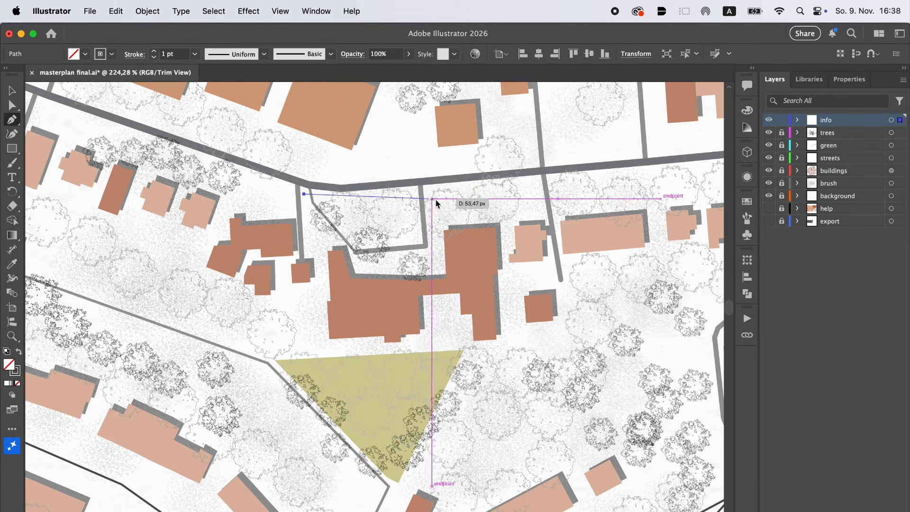
pyautogui.click(501, 180)
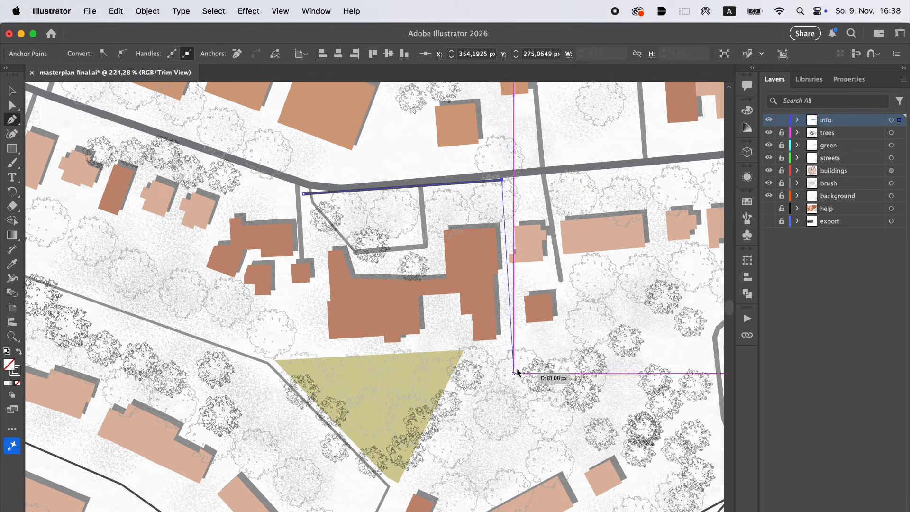
pyautogui.click(511, 350)
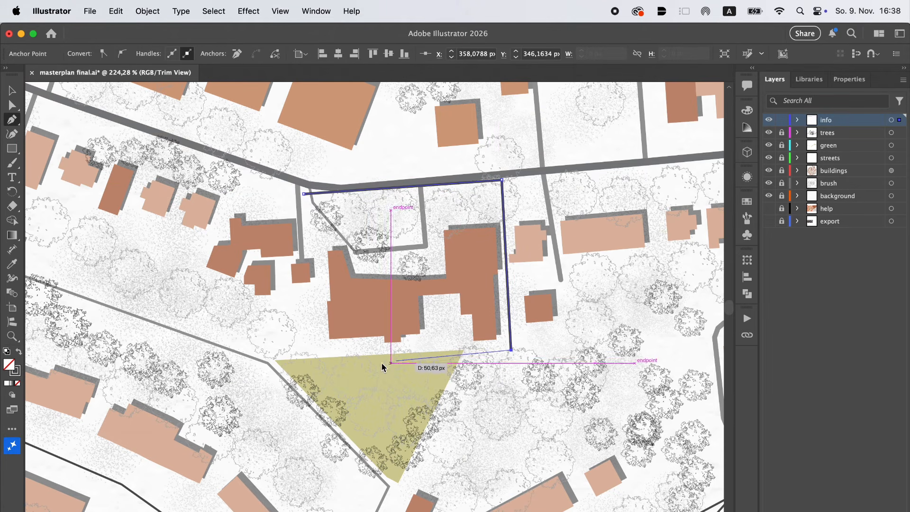
pyautogui.click(315, 355)
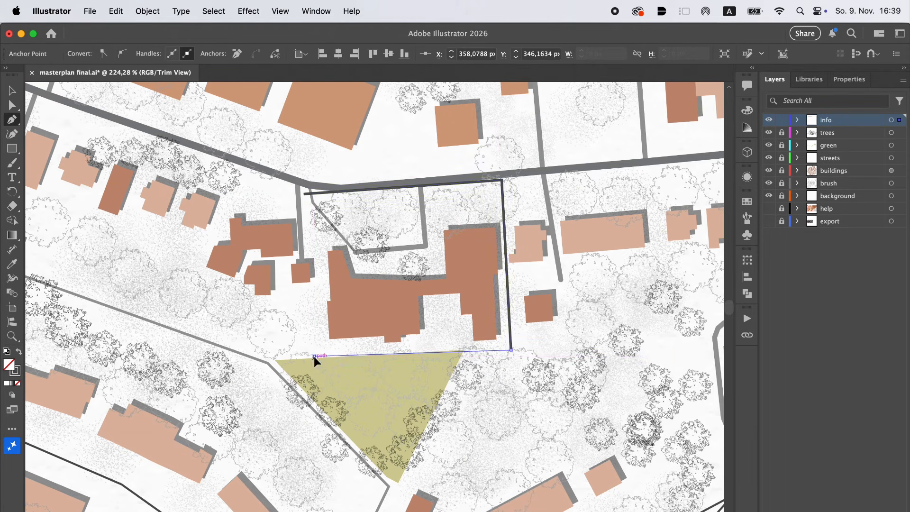
pyautogui.click(304, 193)
# Adjust the site outline with the Curvature tool, moving both western corners slightly inward and the southeastern corner slightly up
pyautogui.click(12, 134)
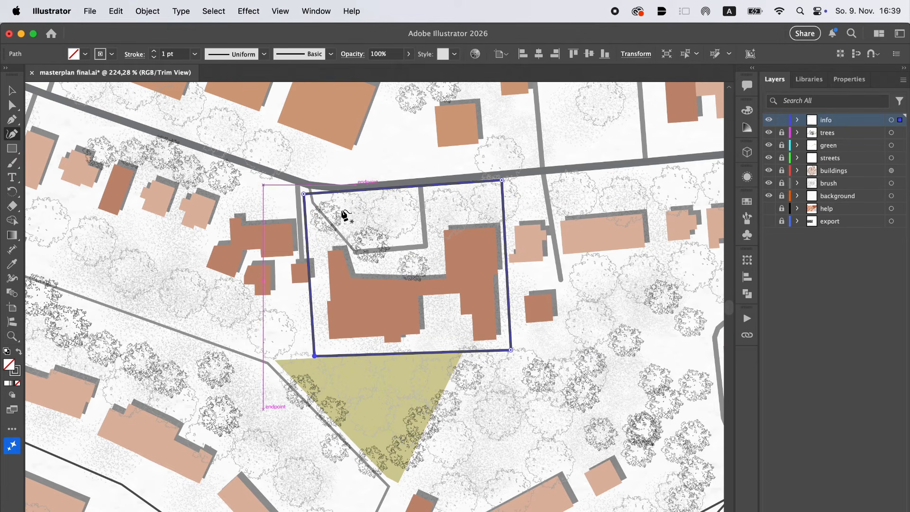
pyautogui.click(308, 193)
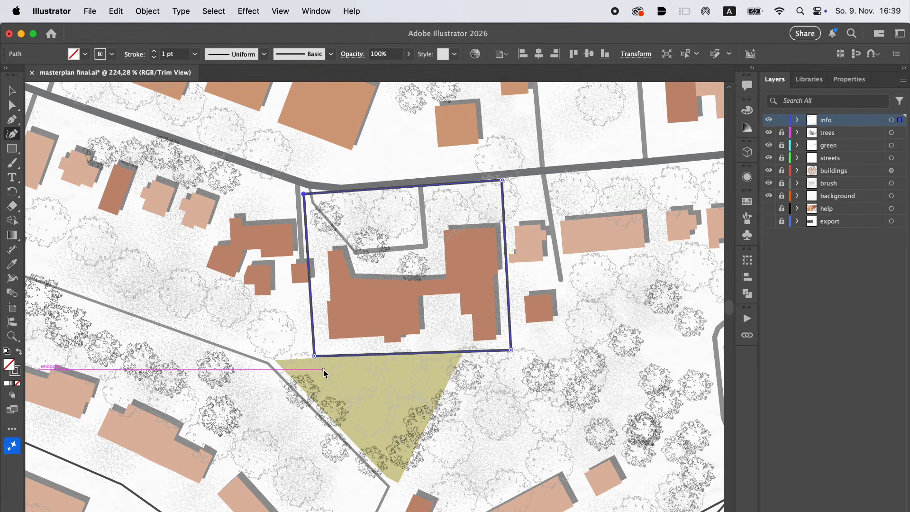
pyautogui.moveTo(314, 355); pyautogui.dragTo(322, 357)
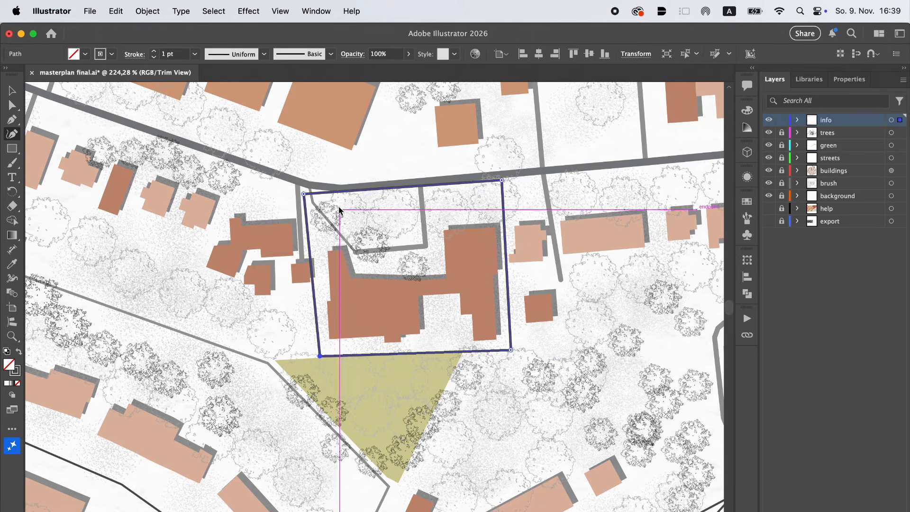
pyautogui.moveTo(304, 194); pyautogui.dragTo(309, 194)
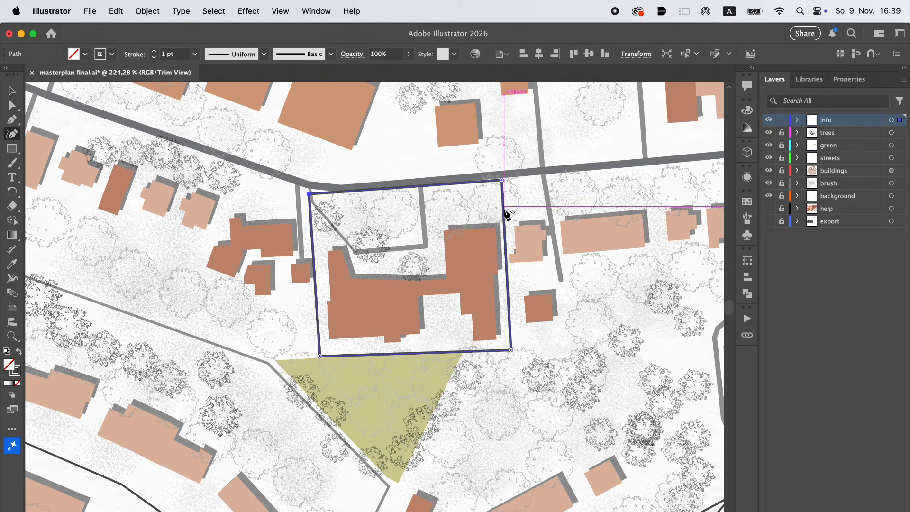
pyautogui.moveTo(510, 350); pyautogui.dragTo(511, 346)
# Style the site outline with round caps, round corners, 3 pt dashes and a 0.75 pt stroke weight
pyautogui.click(134, 54)
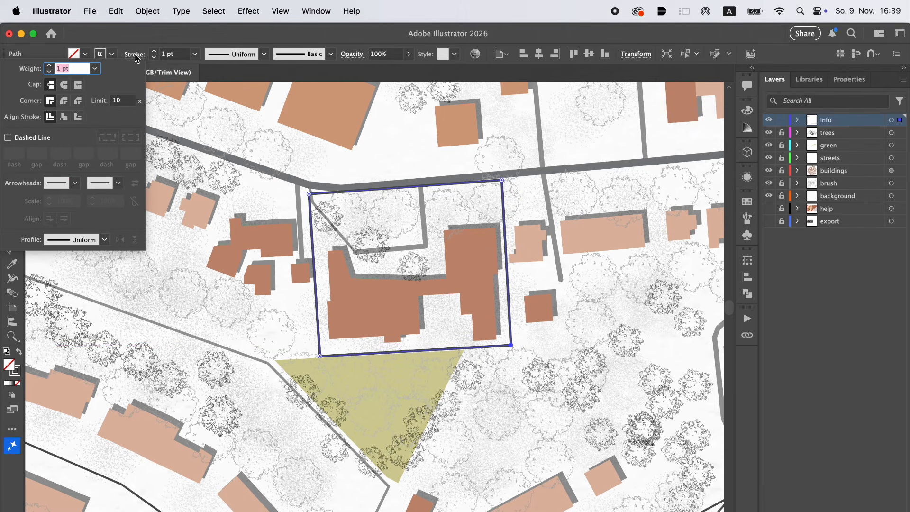
pyautogui.click(64, 84)
pyautogui.click(64, 101)
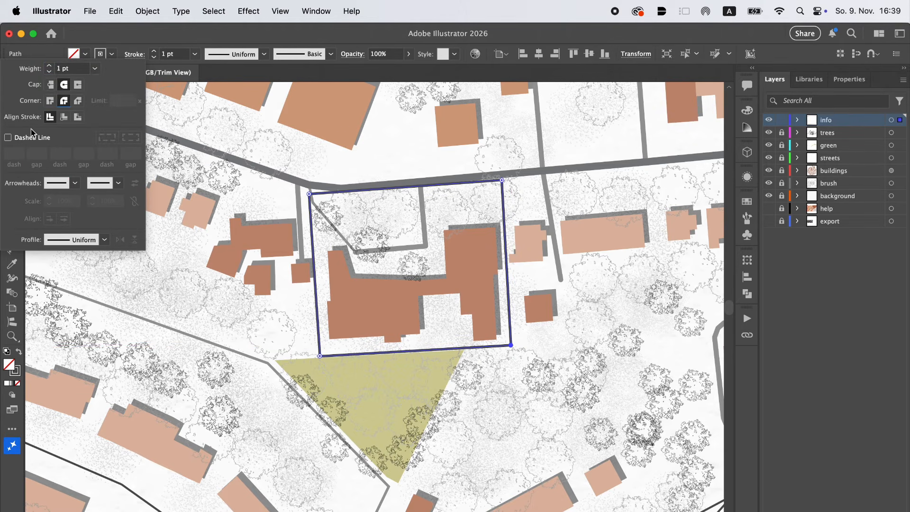
pyautogui.click(27, 138)
pyautogui.press('Down')
pyautogui.press('Down')
pyautogui.press('Down')
pyautogui.press('Down')
pyautogui.press('Down')
pyautogui.press('Down')
pyautogui.press('Down')
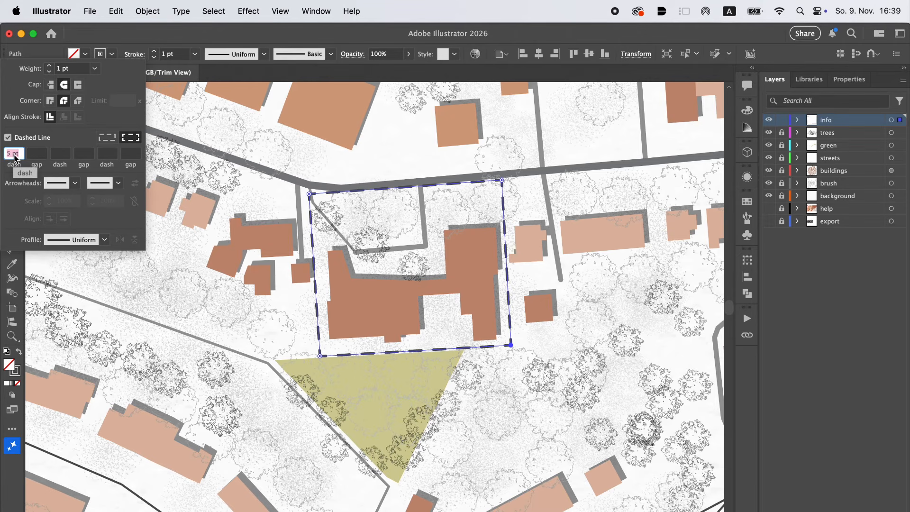
pyautogui.press('Down')
pyautogui.press('Down')
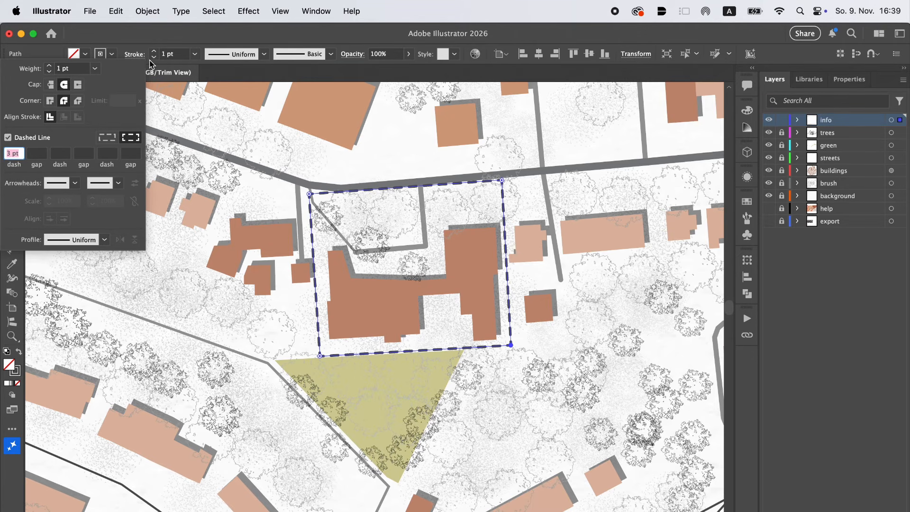
pyautogui.click(157, 59)
pyautogui.click(154, 59)
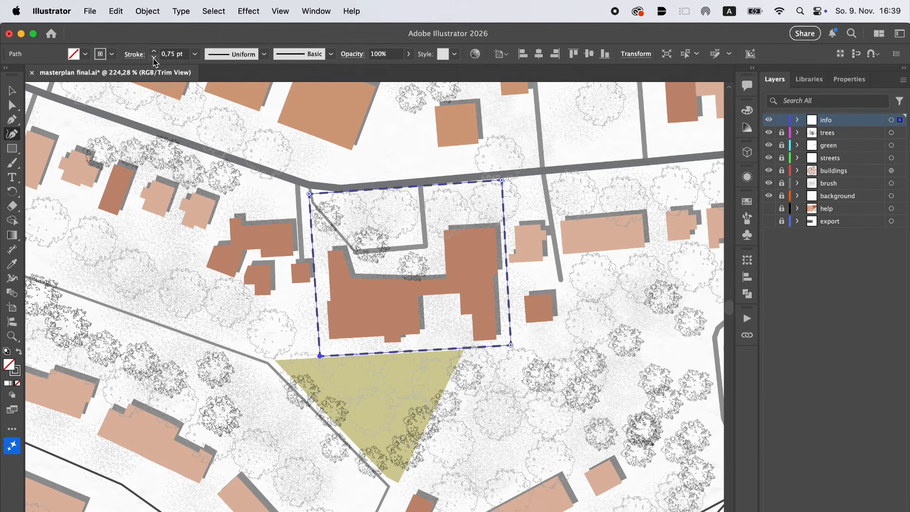
# Deselect the site outline, lock the info layer and unlock the buildings layer
pyautogui.click(11, 106)
pyautogui.click(384, 275)
pyautogui.scroll(-5, 384, 275)
pyautogui.click(782, 120)
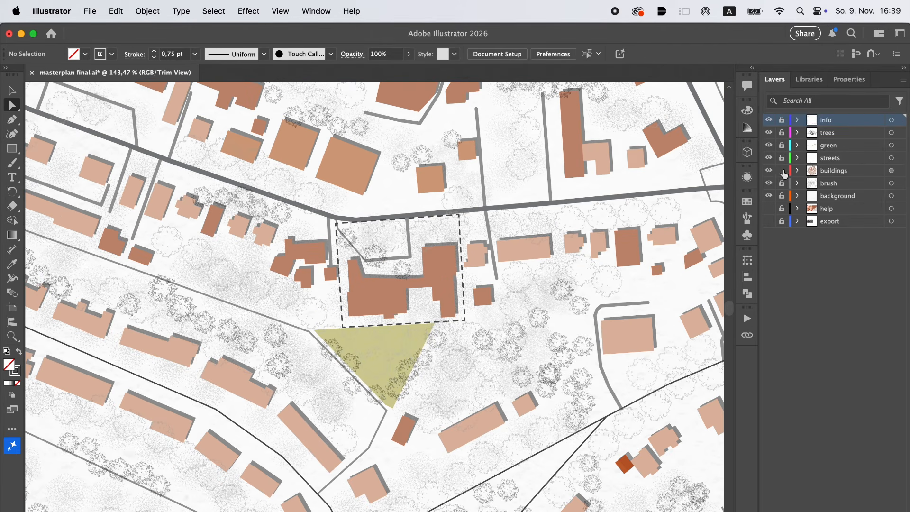
pyautogui.click(783, 171)
# Give both parts of the project building inside the dashed outline a white fill and a brown 1 pt stroke
pyautogui.click(392, 299)
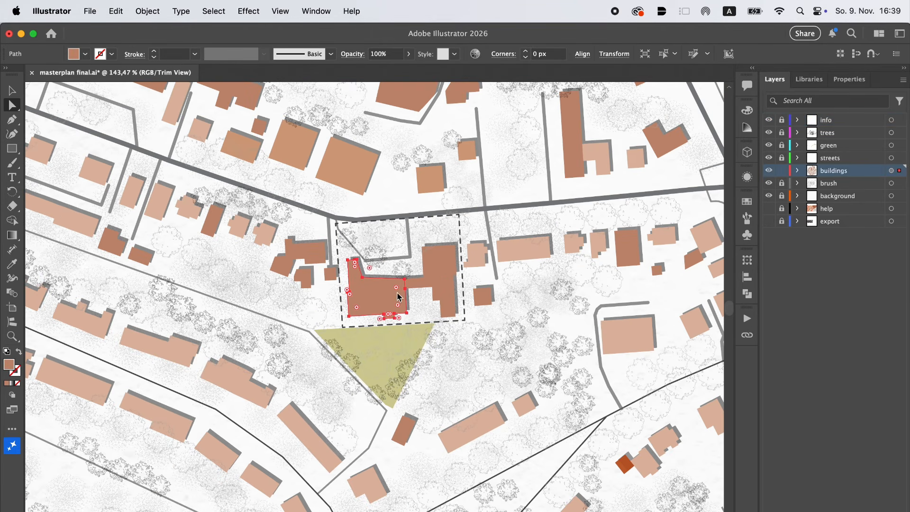
pyautogui.keyDown('shift'); pyautogui.click(443, 285); pyautogui.keyUp('shift')
pyautogui.click(85, 54)
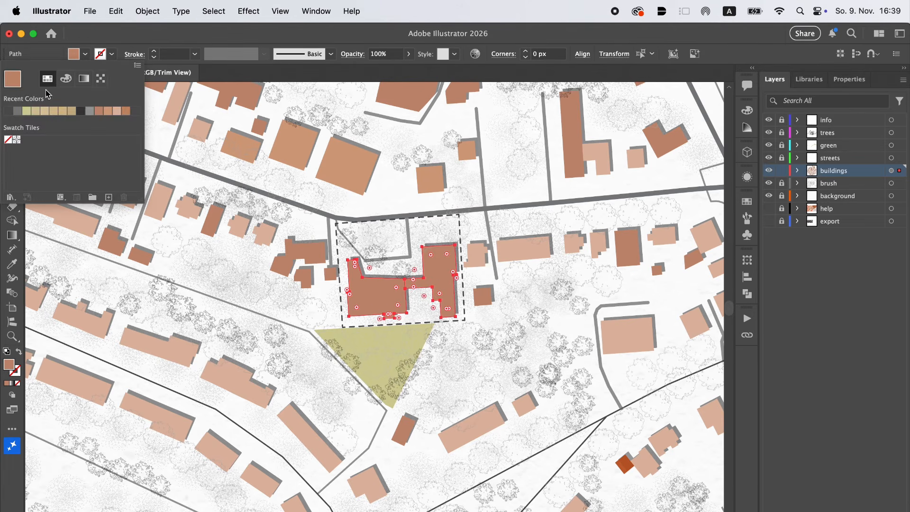
pyautogui.click(66, 79)
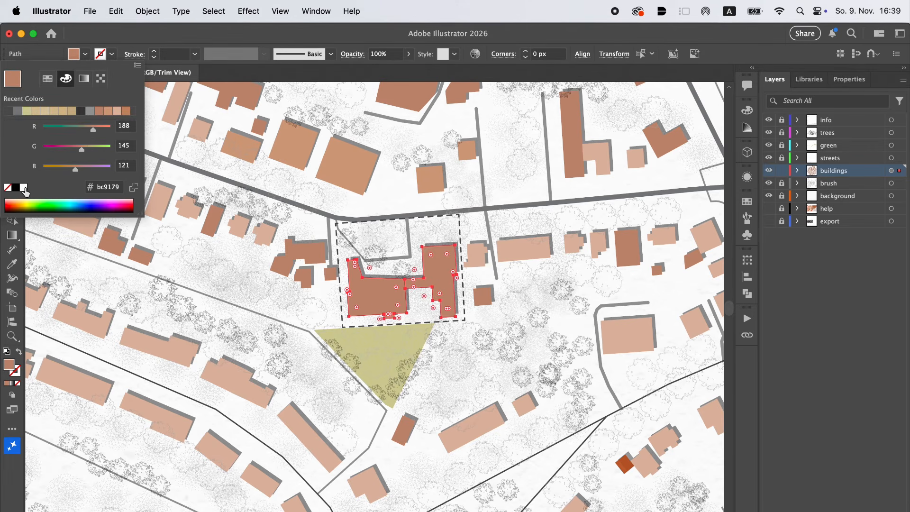
pyautogui.click(23, 188)
pyautogui.click(112, 54)
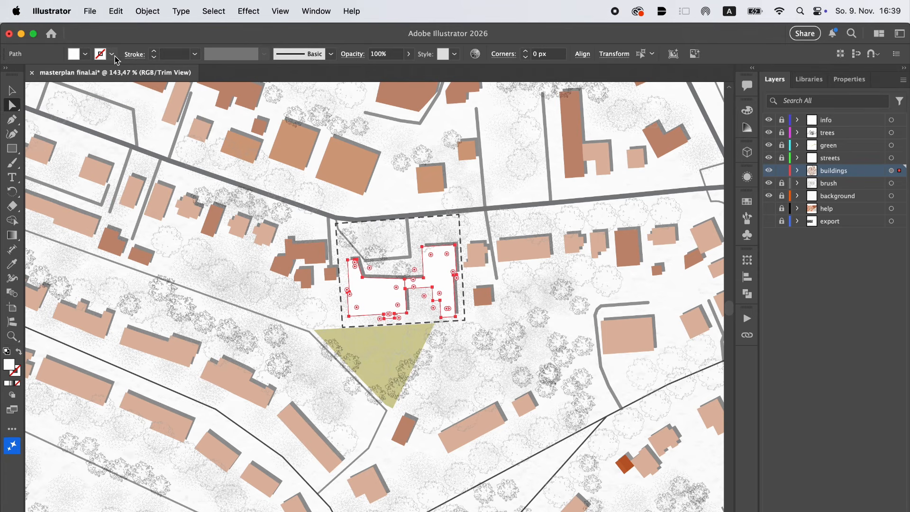
pyautogui.click(126, 112)
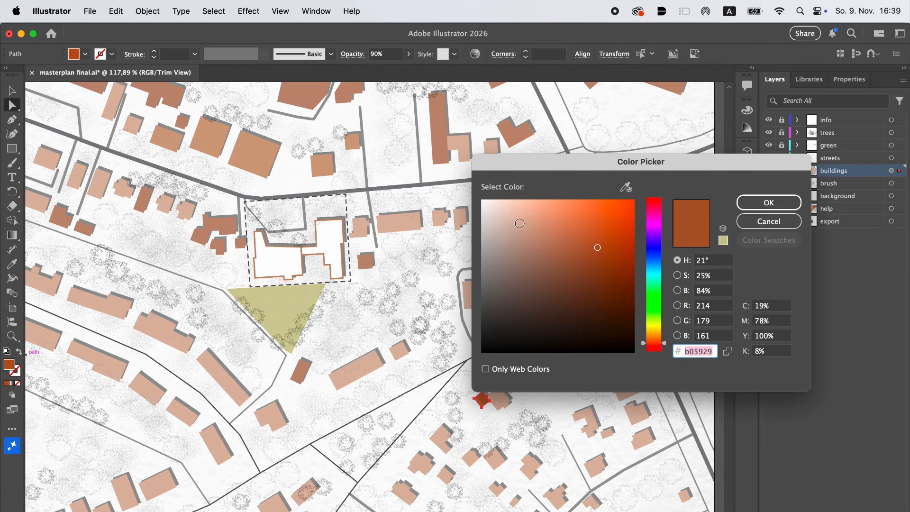
# Recolor the small orange-red house pale beige, and give all matching pale row buildings a slightly lighter, less saturated fill
pyautogui.click(520, 223)
pyautogui.click(769, 201)
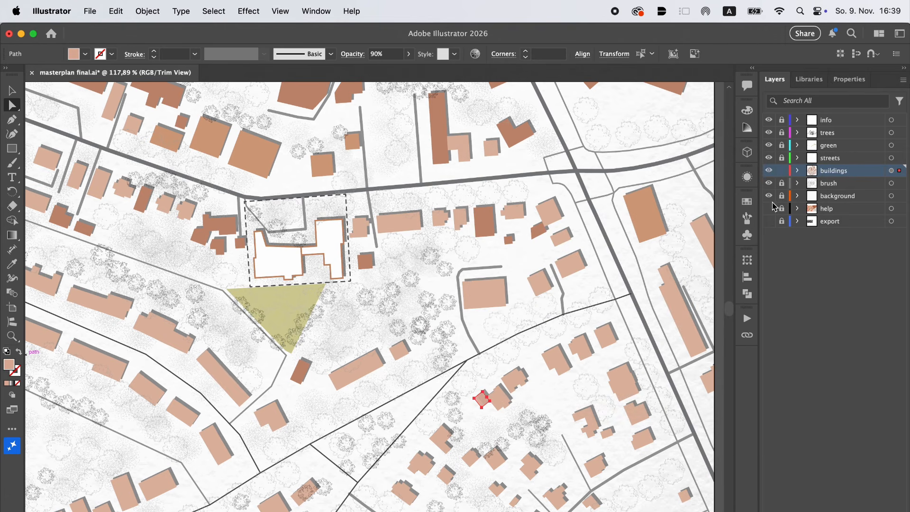
pyautogui.click(155, 332)
pyautogui.click(214, 11)
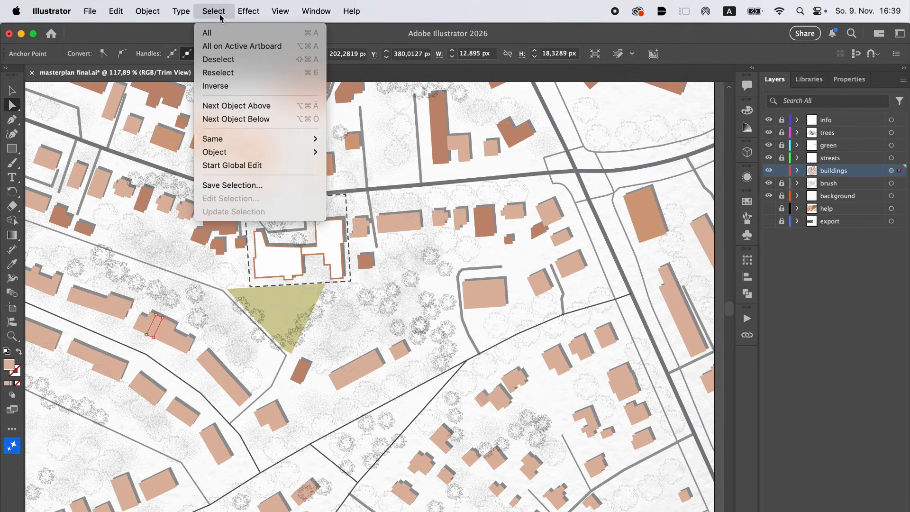
pyautogui.click(376, 203)
pyautogui.doubleClick(14, 369)
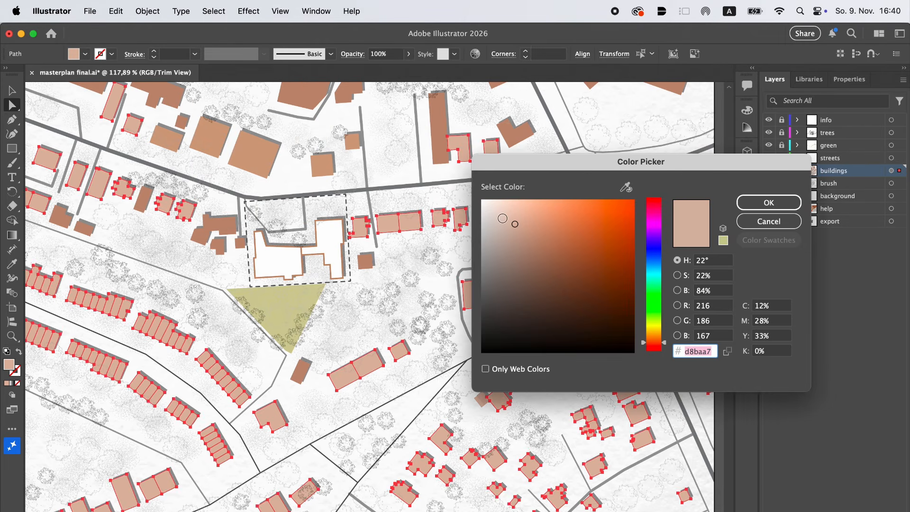
pyautogui.click(504, 219)
pyautogui.click(768, 203)
# Select the orange-brown buildings that match the large one north of the project site
pyautogui.click(155, 331)
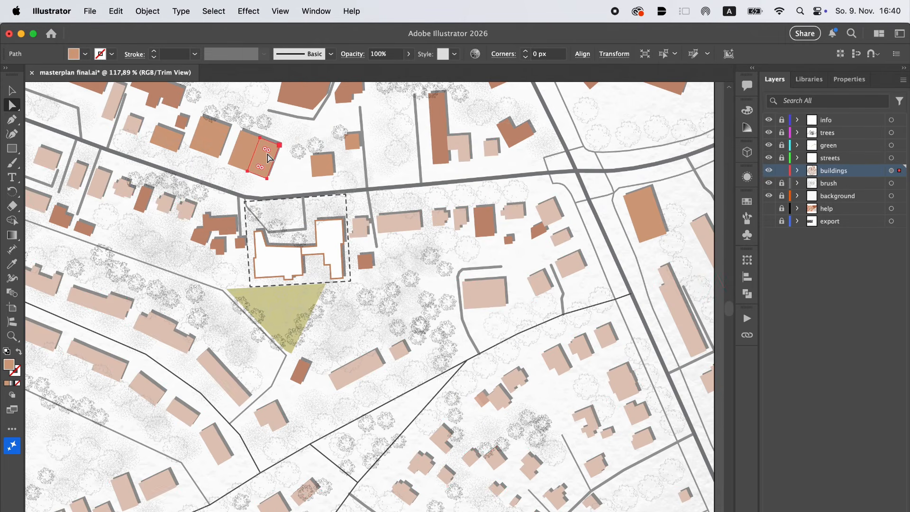
pyautogui.click(214, 11)
pyautogui.moveTo(260, 138)
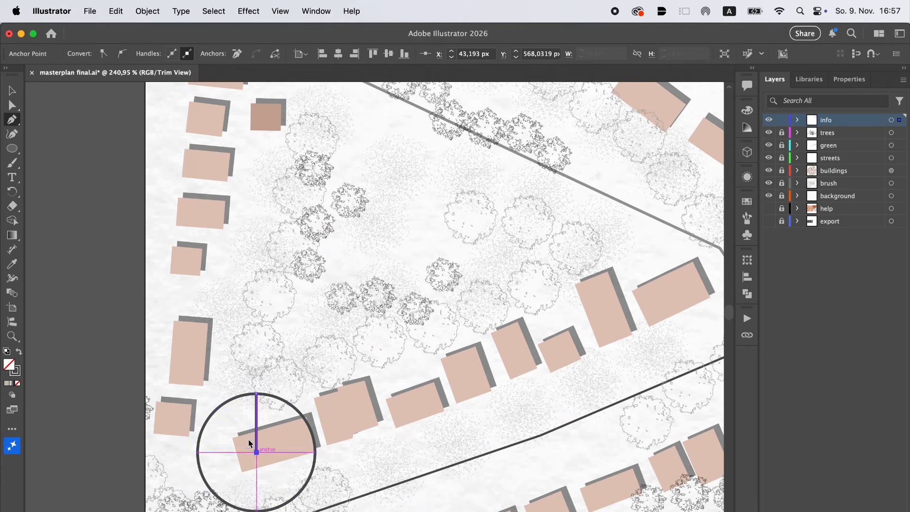
# Select the north arrow's circle and vertical line in the southwest corner of the map
pyautogui.click(10, 90)
pyautogui.click(115, 342)
pyautogui.scroll(-3, 115, 342)
pyautogui.scroll(-5, 118, 343)
pyautogui.scroll(4, 142, 361)
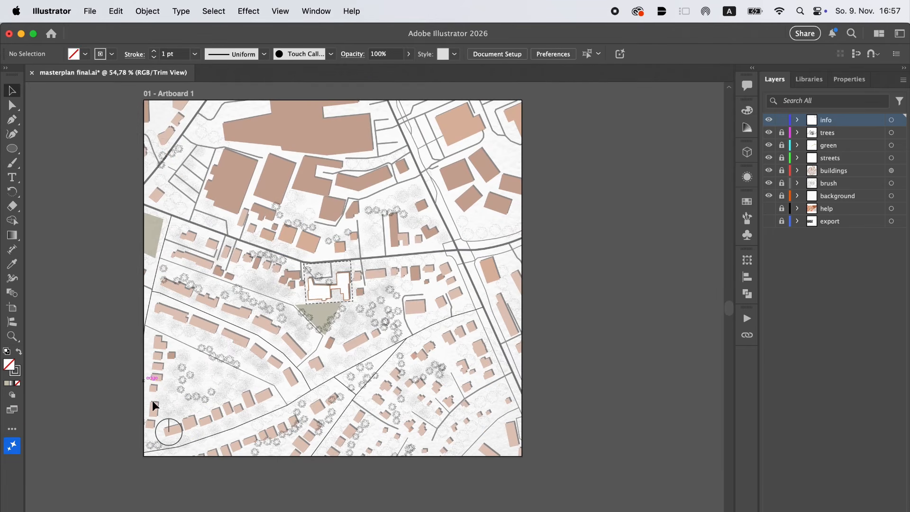
pyautogui.click(172, 416)
pyautogui.moveTo(187, 412); pyautogui.dragTo(149, 440)
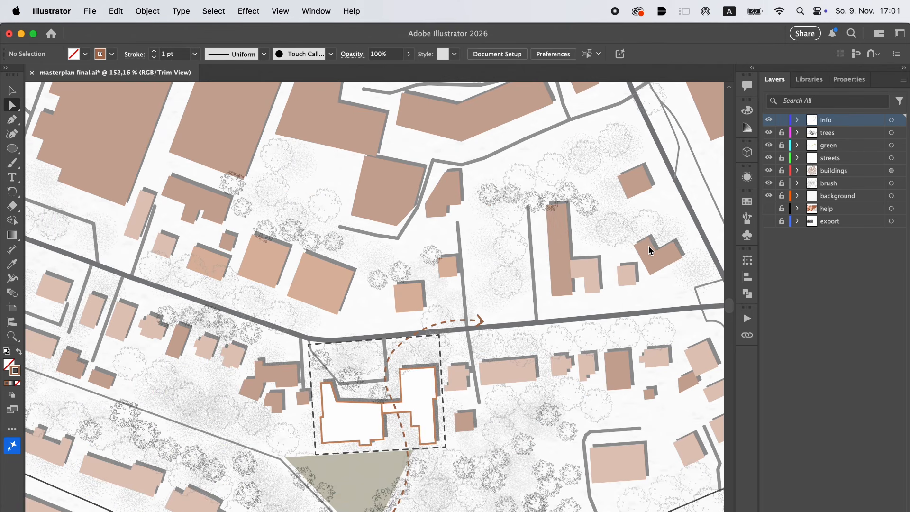
# Review the finished map around the project site, the green triangle and the dashed arrow route
pyautogui.scroll(-3, 649, 247)
pyautogui.scroll(-1, 649, 251)
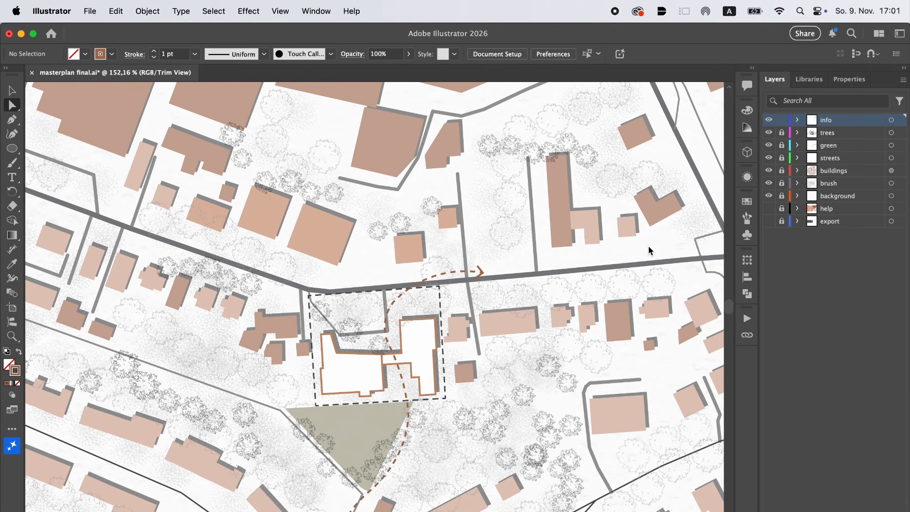
pyautogui.scroll(-6, 649, 250)
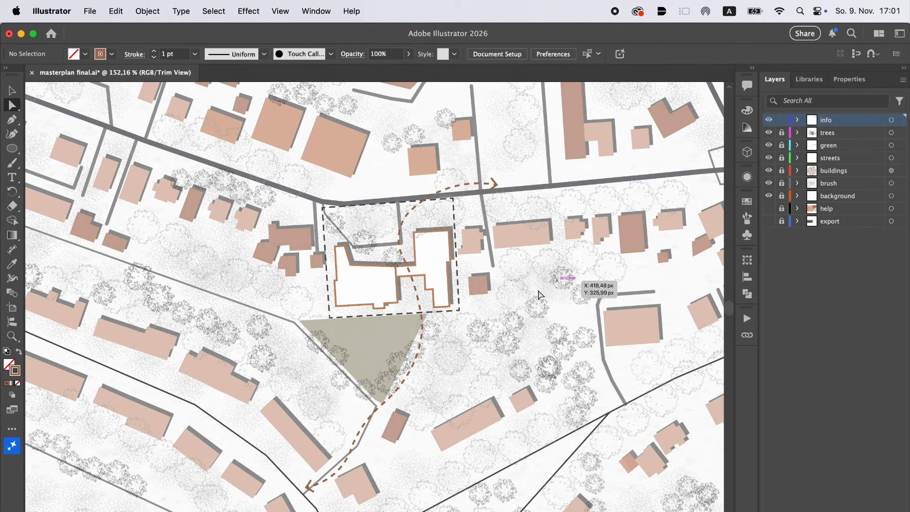
pyautogui.scroll(5, 502, 308)
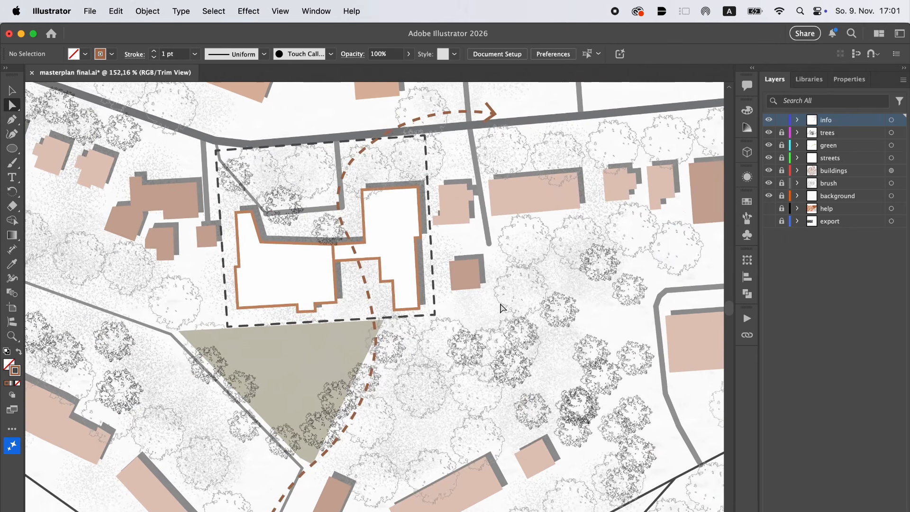
pyautogui.scroll(-4, 501, 308)
pyautogui.hscroll(-2, 500, 308)
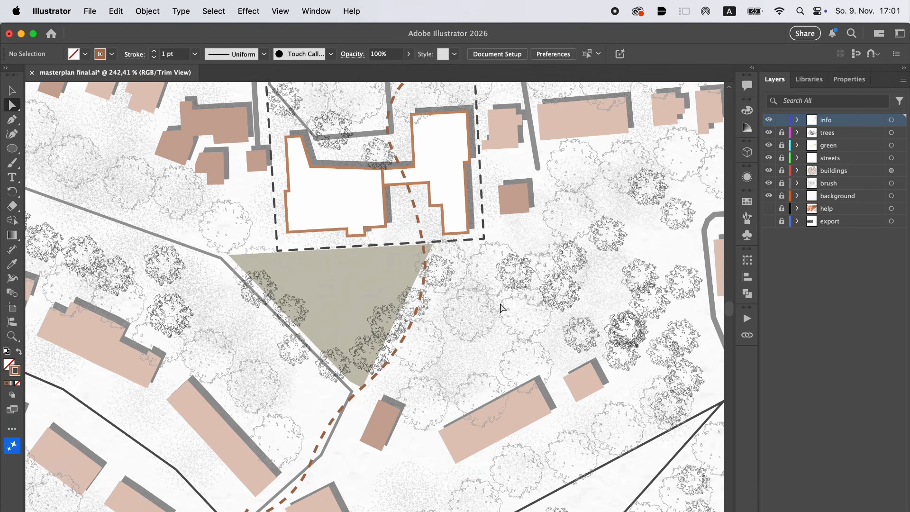
pyautogui.scroll(-3, 502, 308)
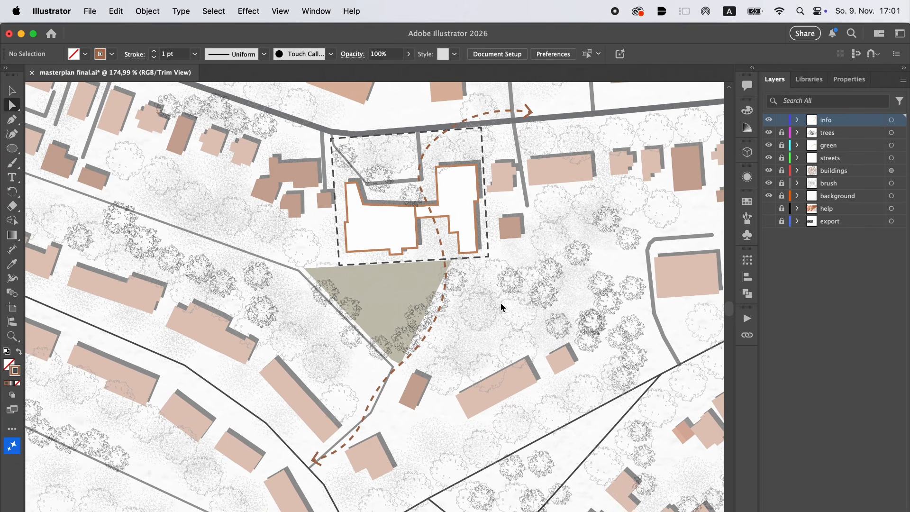
pyautogui.scroll(-3, 501, 307)
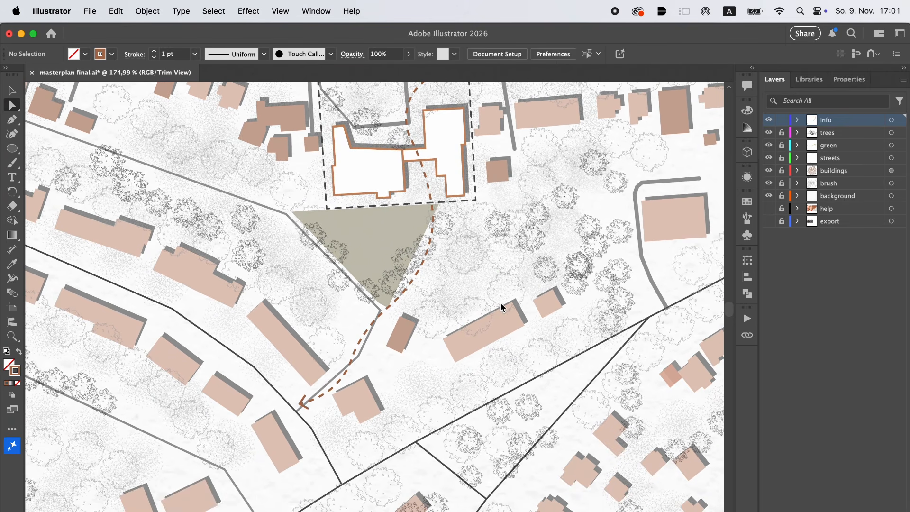
pyautogui.scroll(-5, 501, 302)
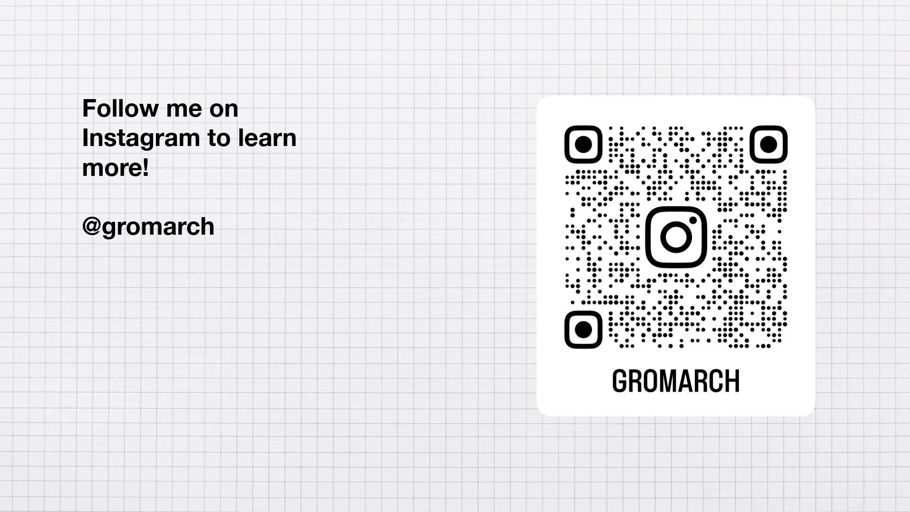